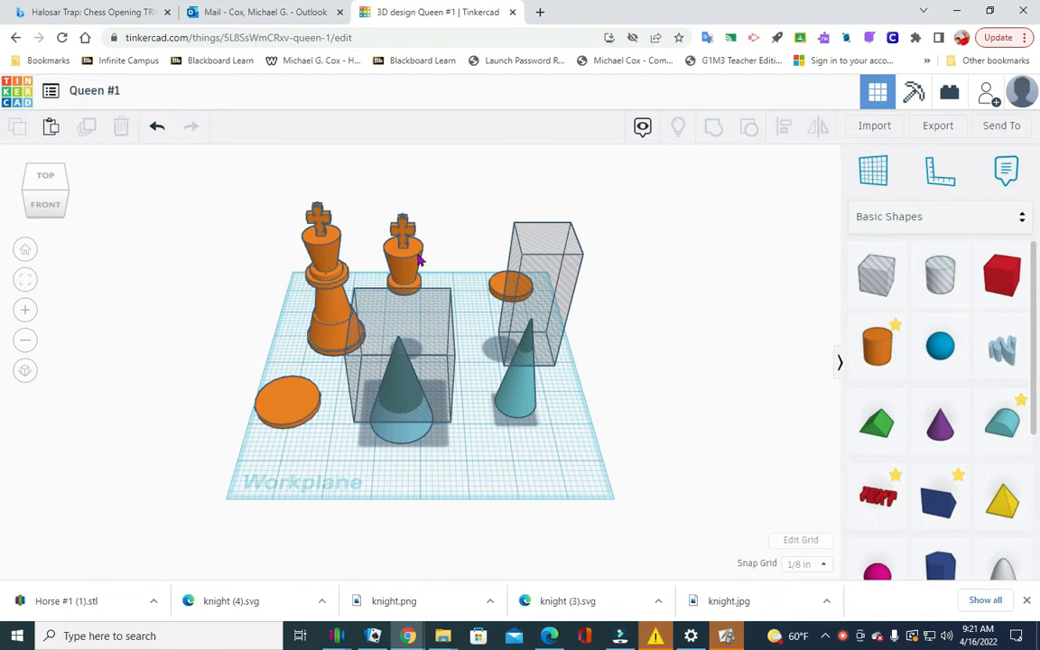
Create a new 3D design from the dashboard and name it "Queen Head - Poppy".
left_click(15, 89)
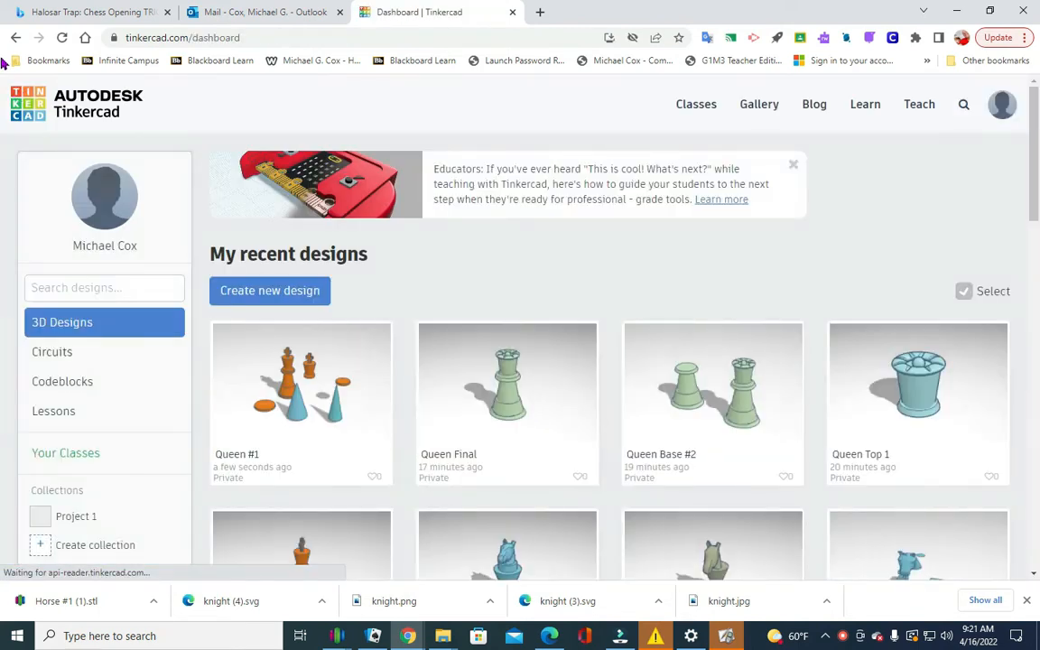
left_click(279, 293)
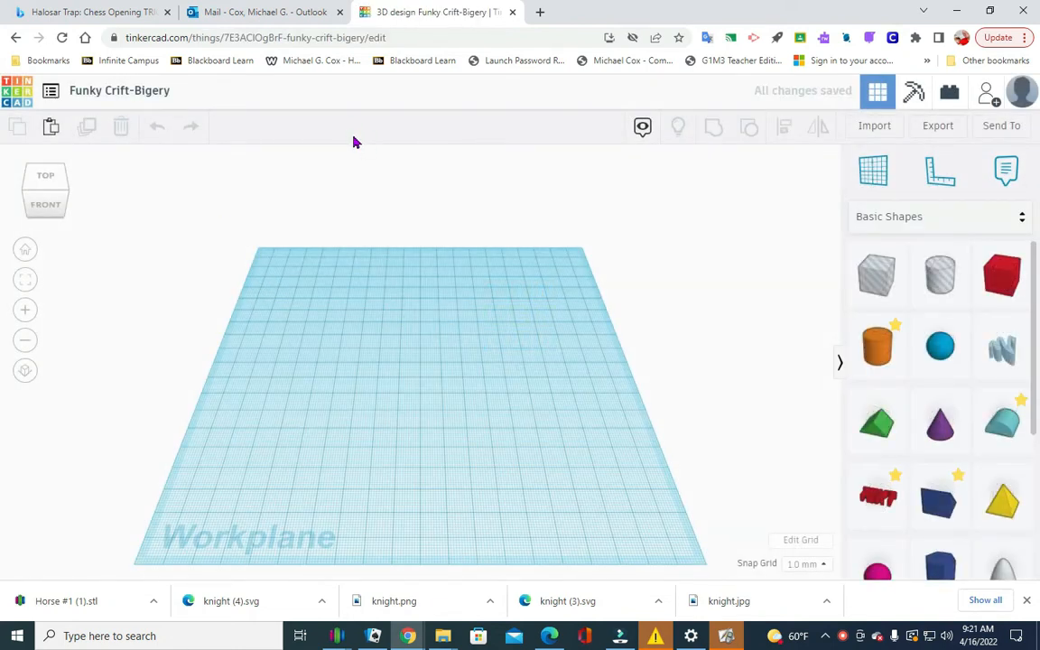
left_click(154, 92)
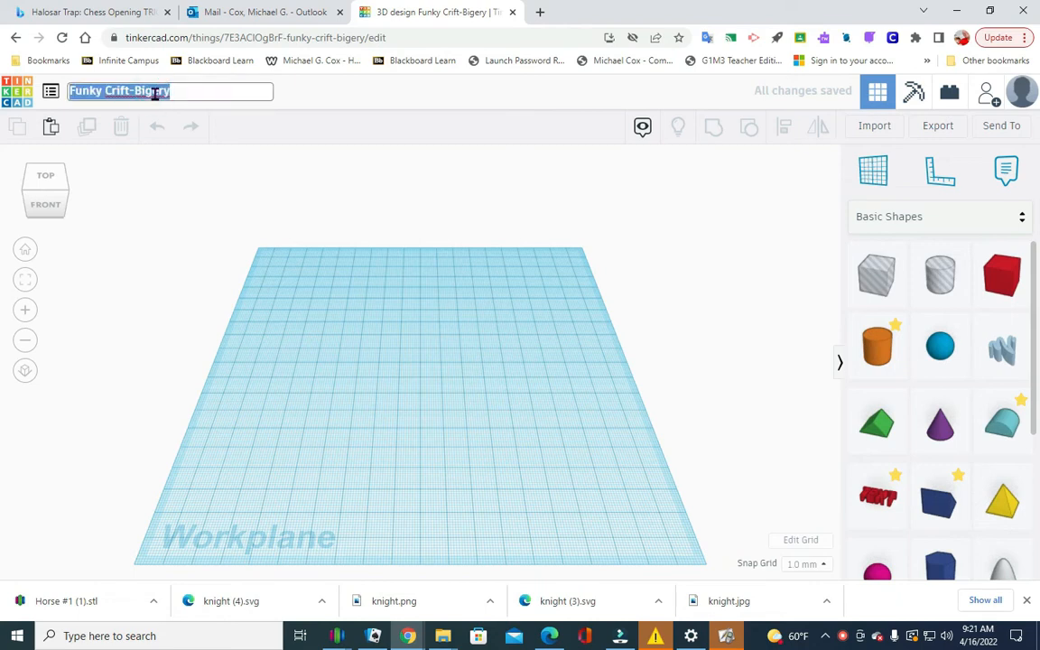
type("Queen")
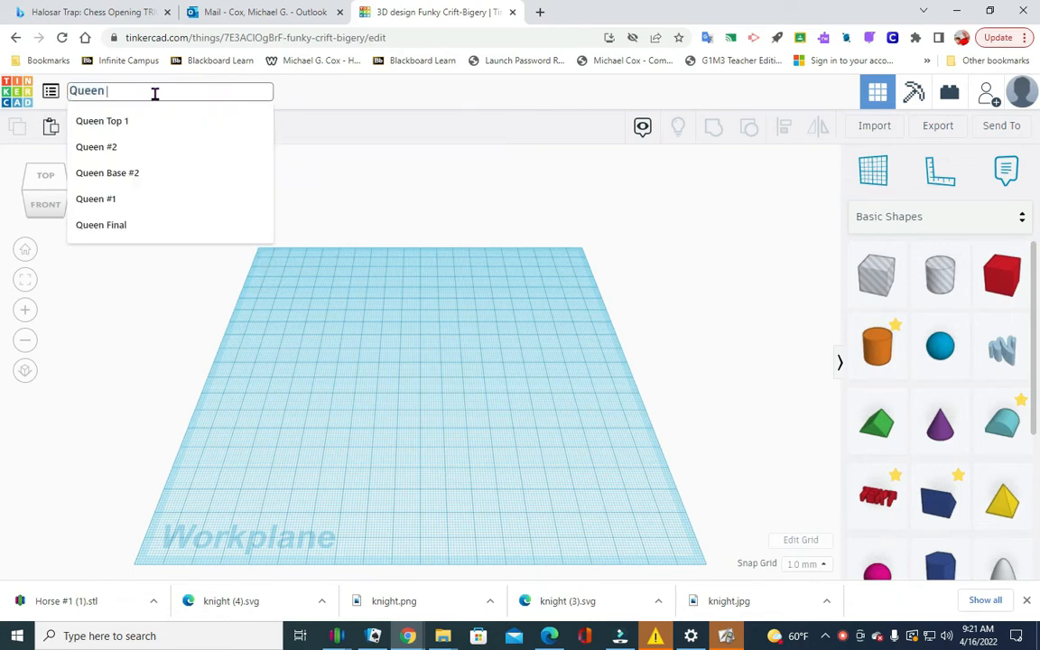
type(" He")
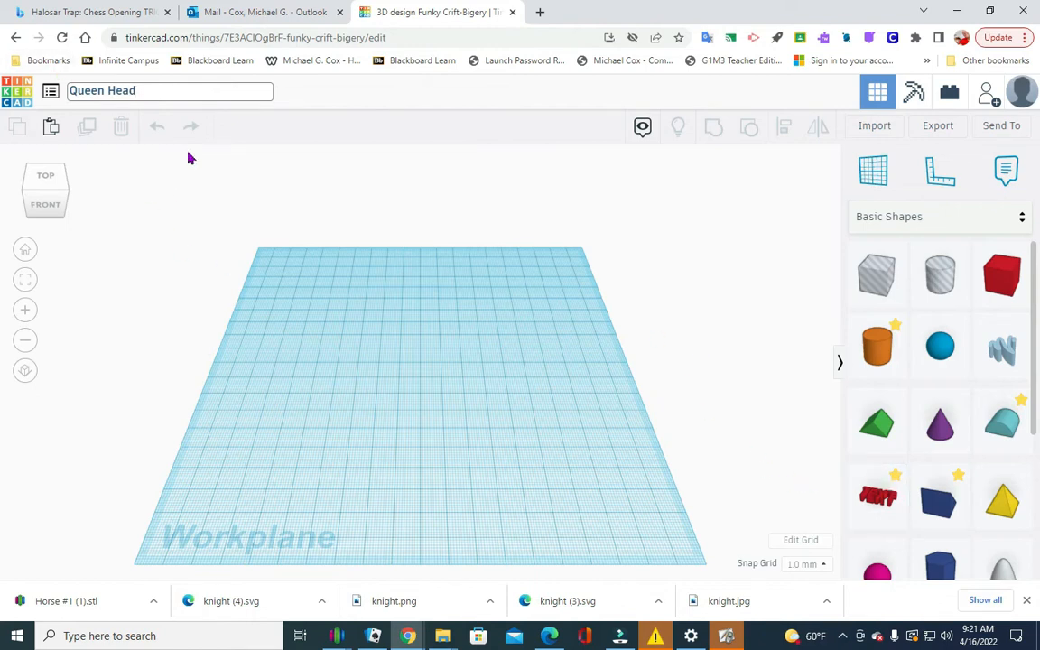
type("ad")
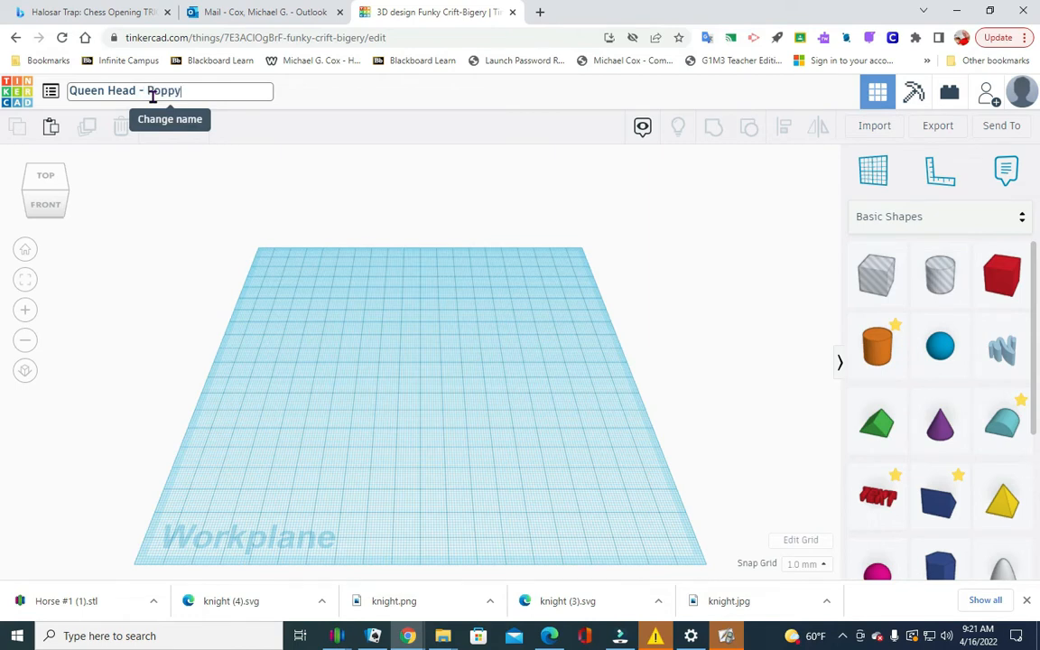
key("Return")
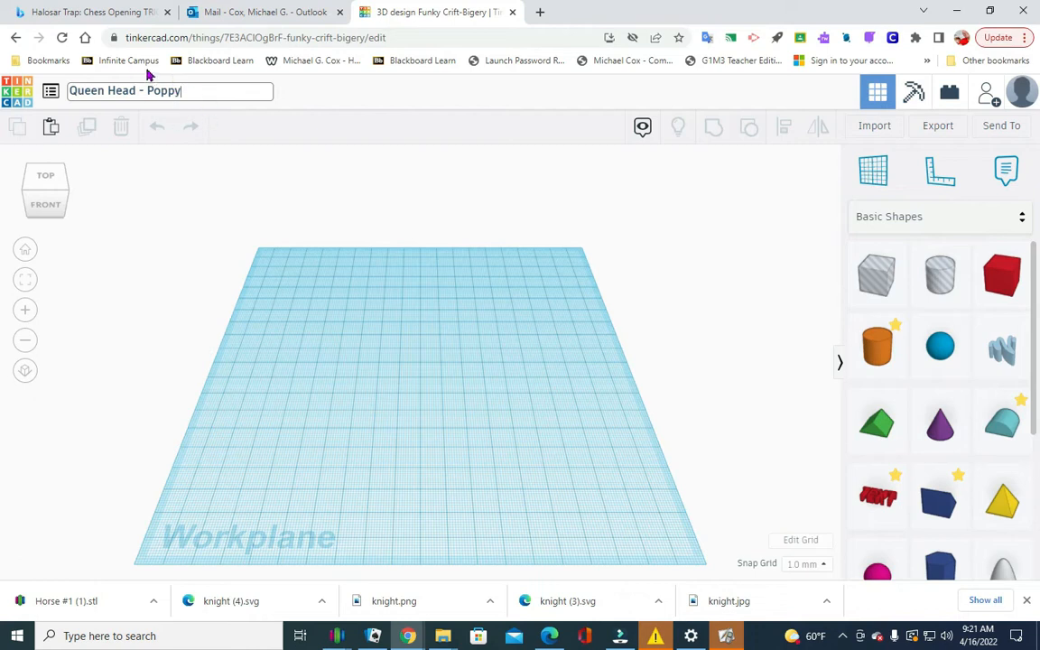
Set the workplane grid units to Inches with the Default preset and update the grid.
left_click(793, 542)
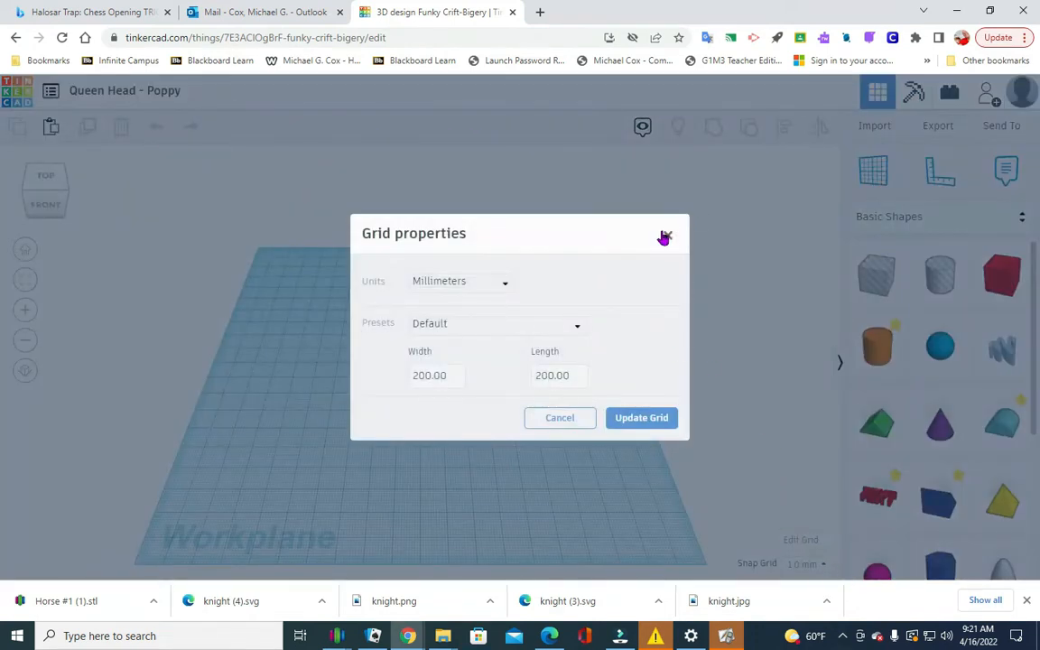
left_click(664, 236)
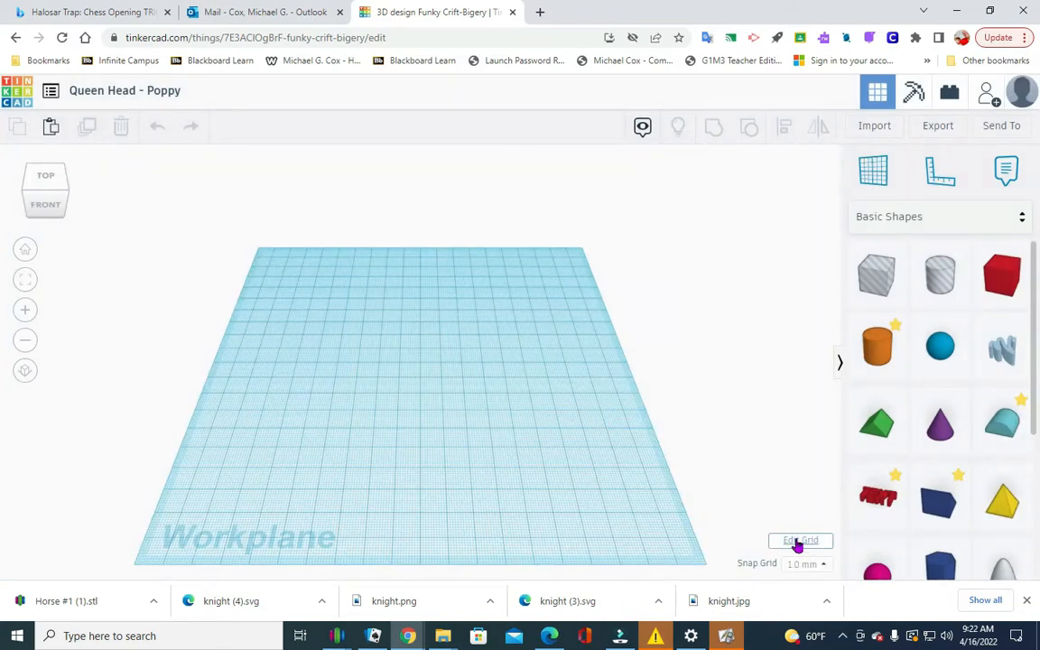
left_click(800, 541)
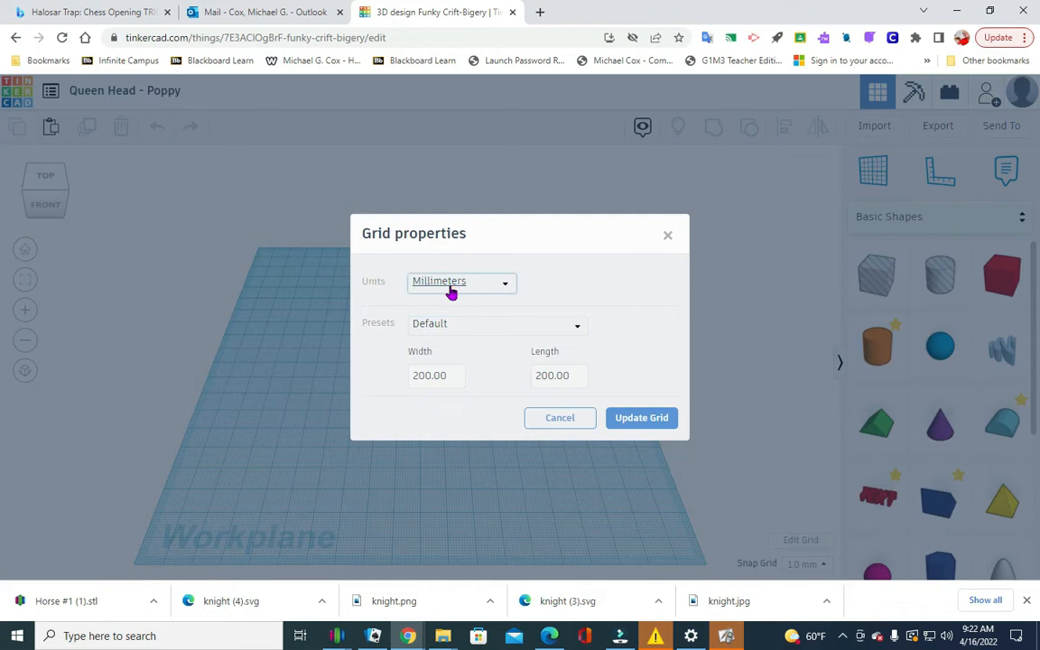
left_click(505, 285)
left_click(434, 331)
left_click(642, 427)
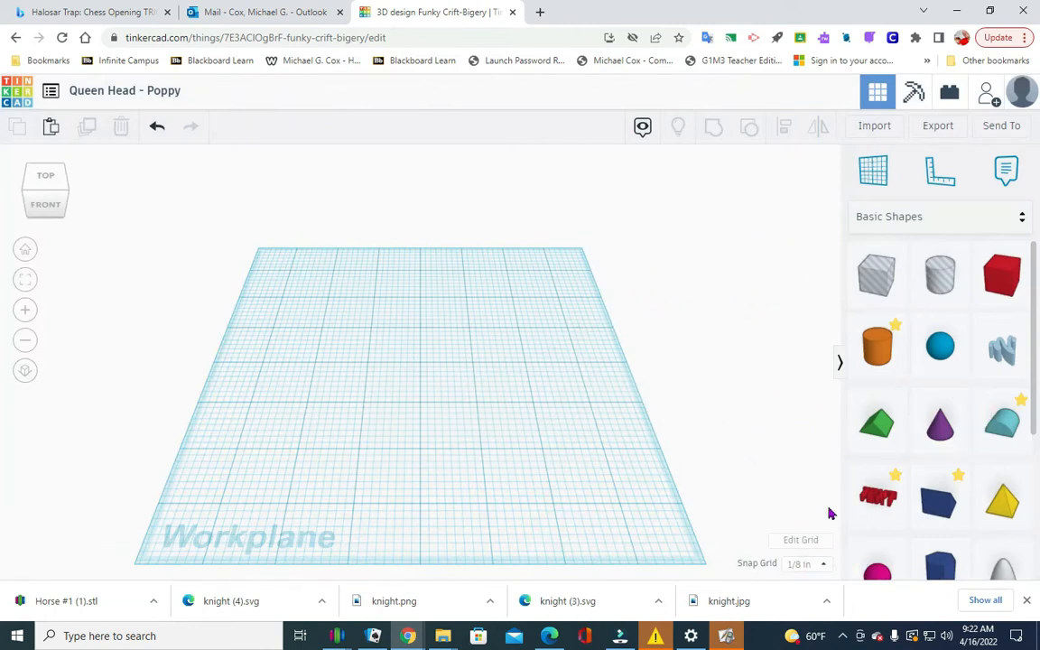
left_click(798, 541)
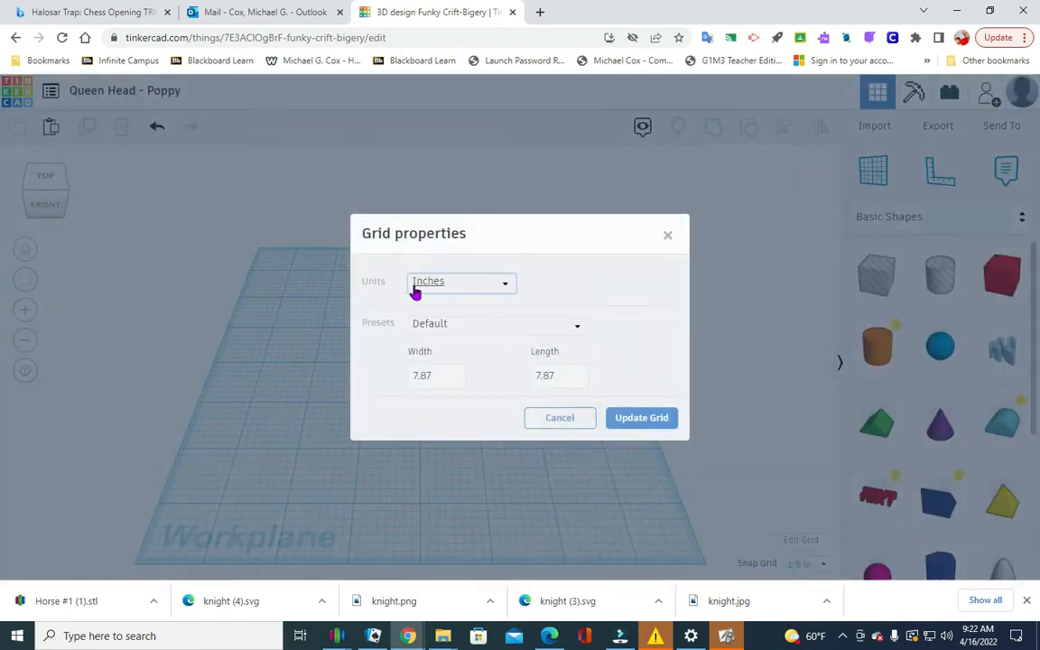
left_click(506, 285)
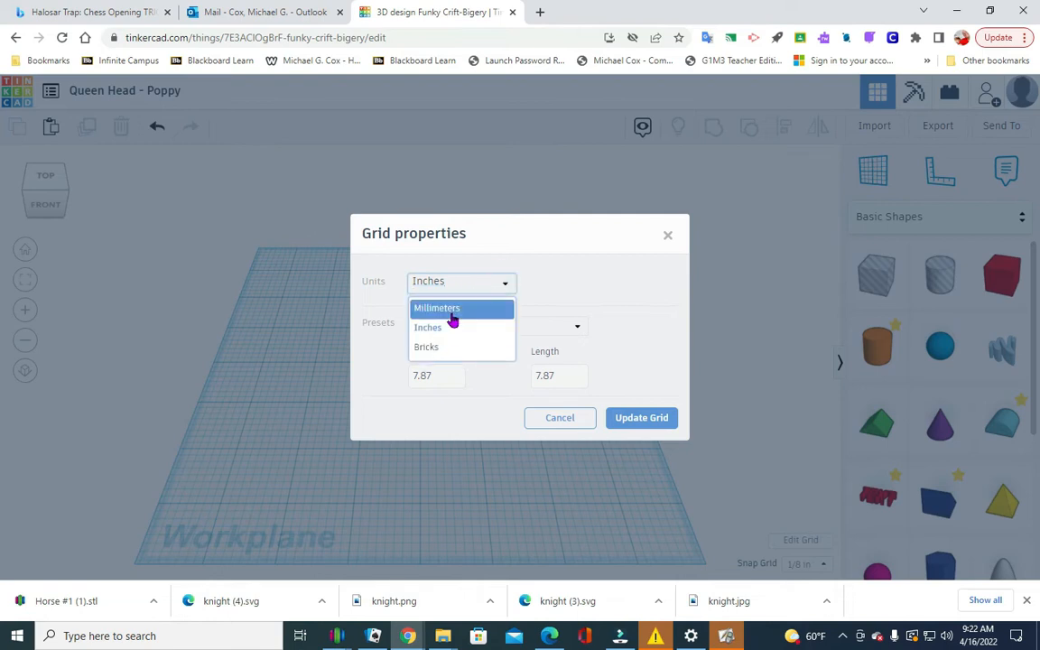
left_click(447, 331)
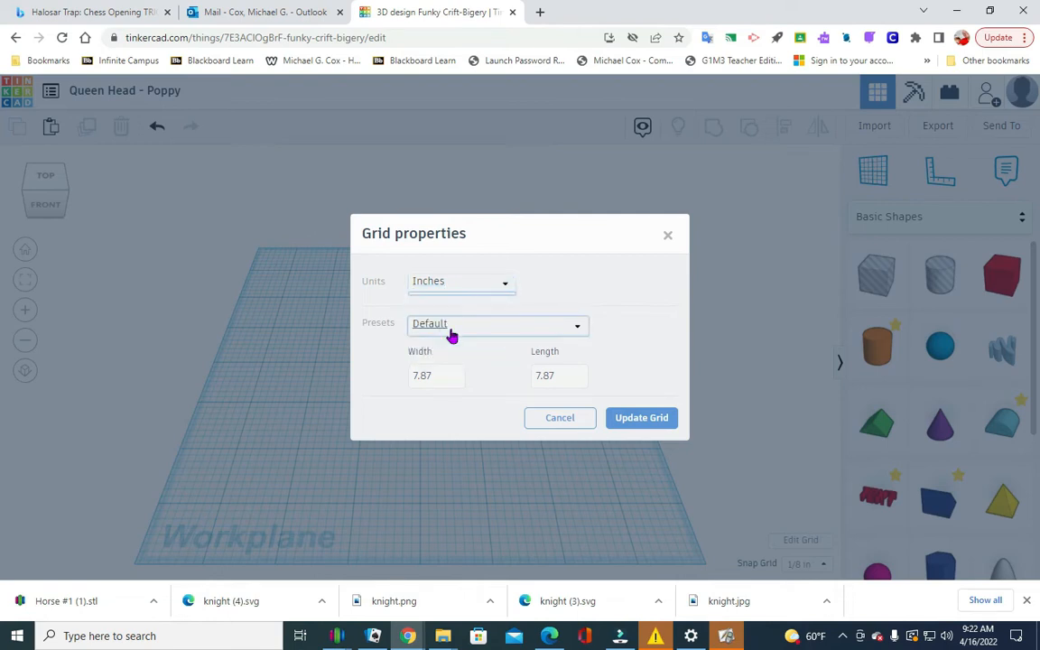
left_click(641, 420)
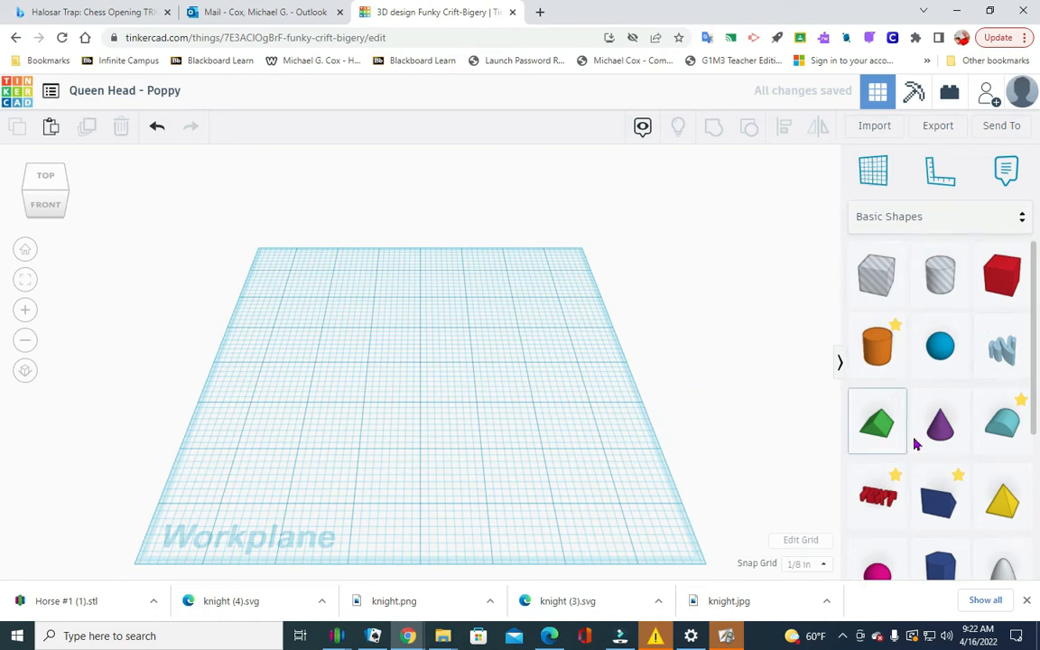
Place a cone near the workplane's back-left corner and colour it light turquoise.
left_click_drag(938, 420, 302, 316)
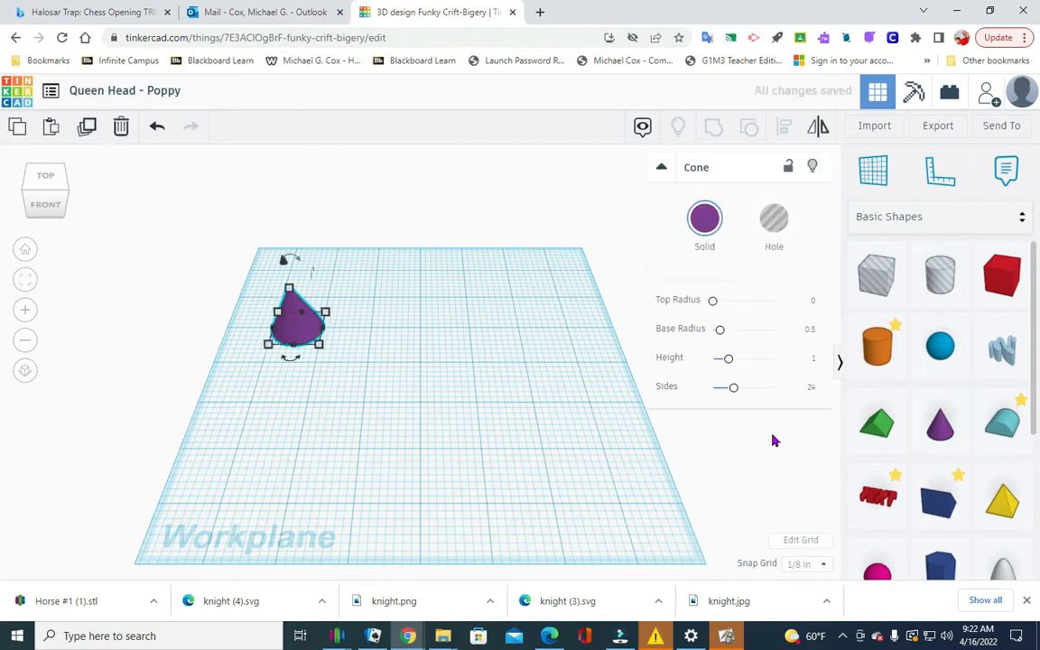
left_click(708, 230)
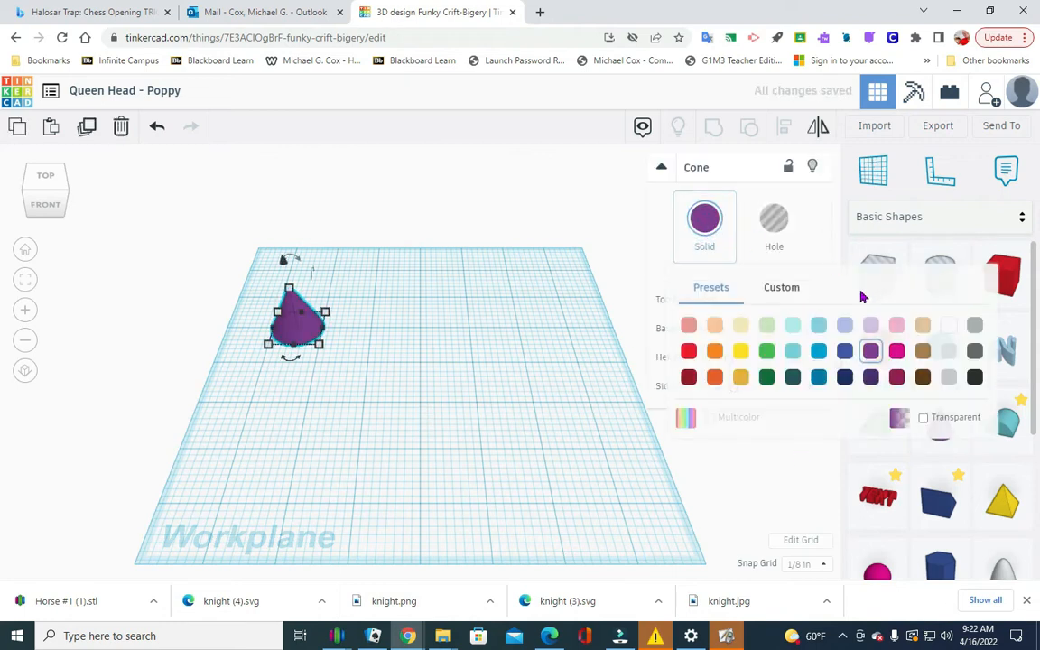
left_click(792, 323)
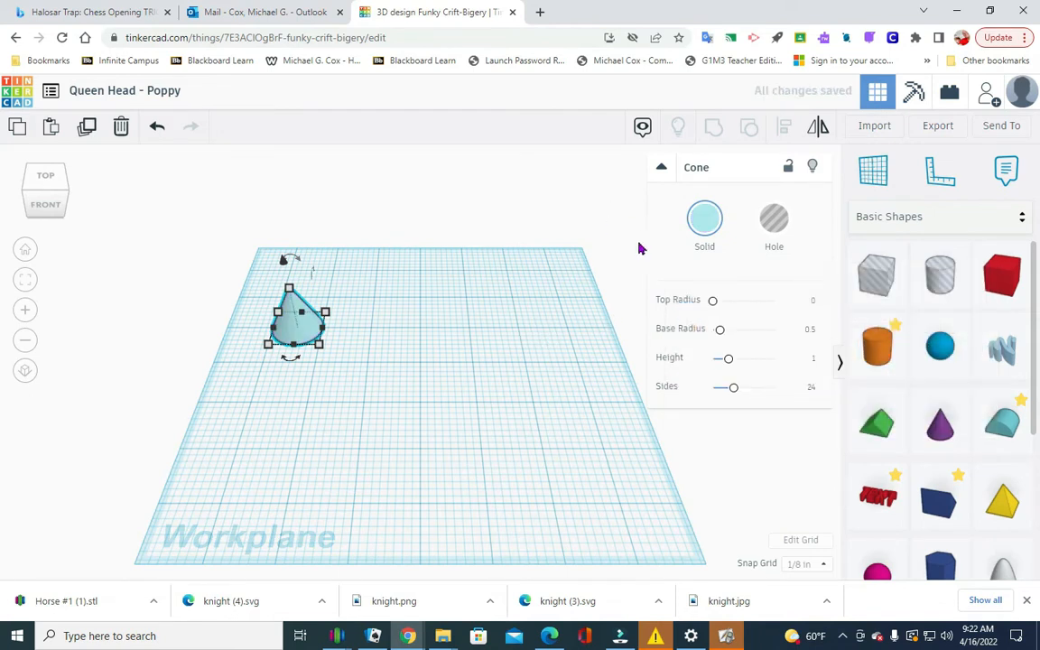
Resize the cone's base to 0.75 in wide and 0.75 in long.
left_click(319, 346)
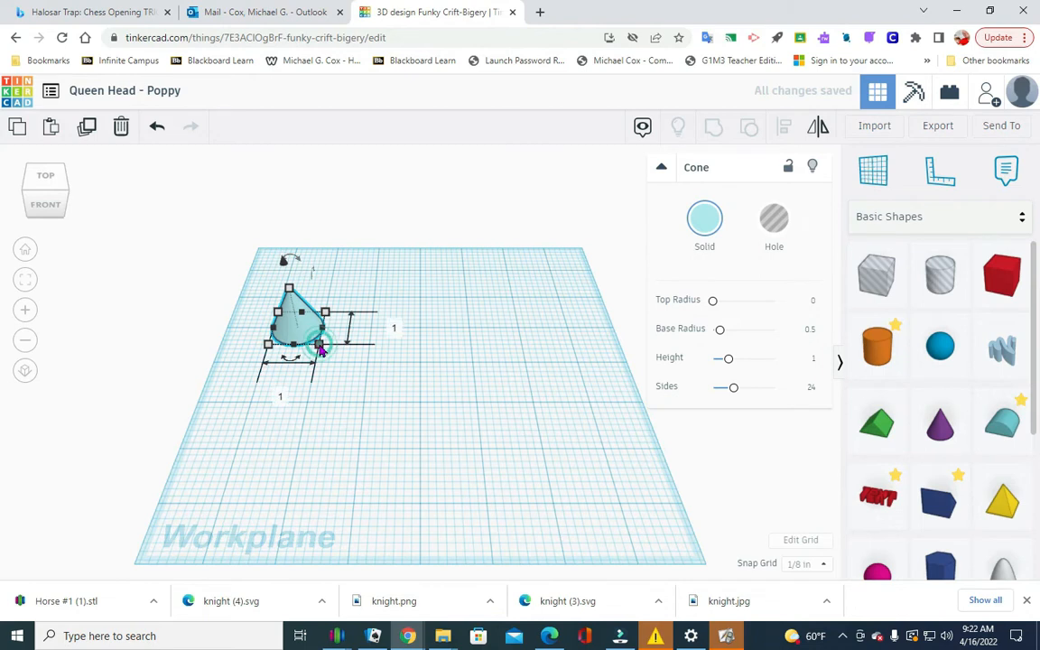
left_click(279, 398)
key("BackSpace")
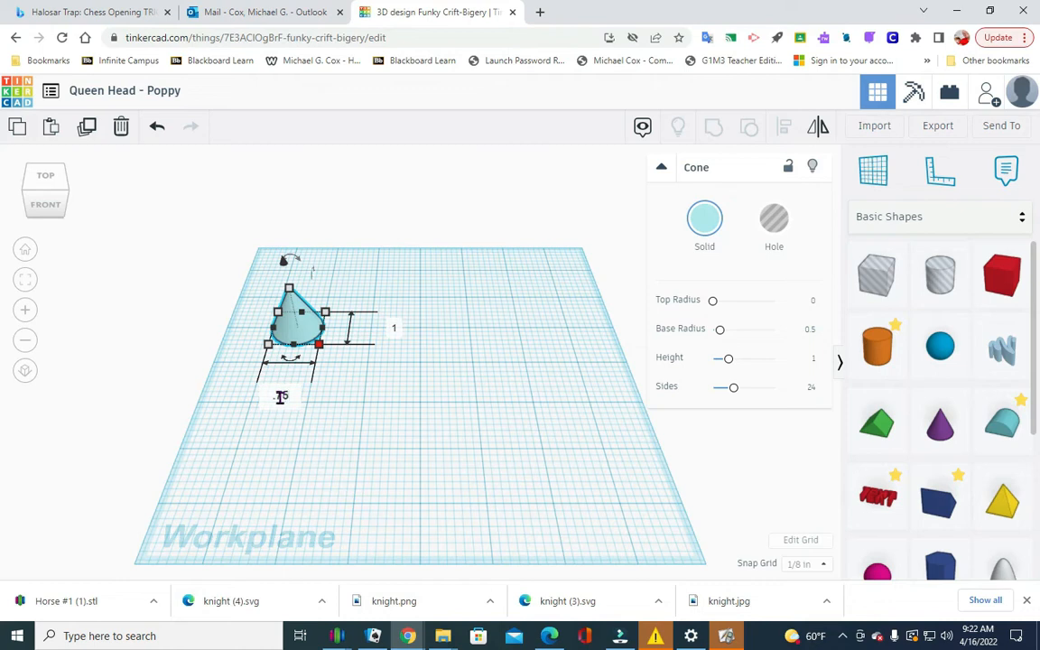
left_click(397, 332)
key("BackSpace")
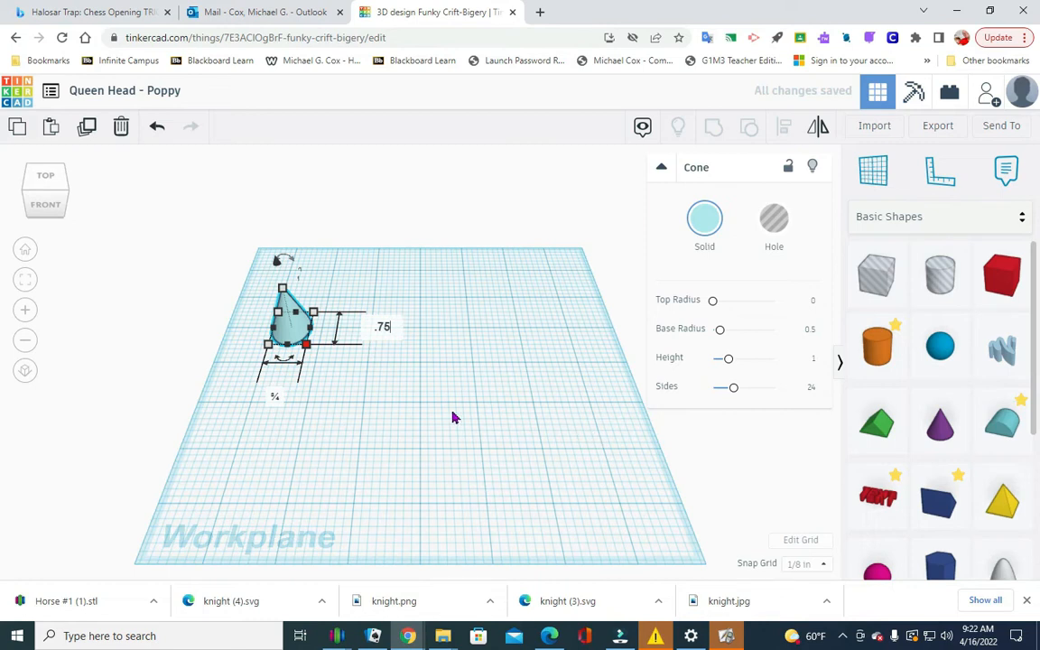
key("Return")
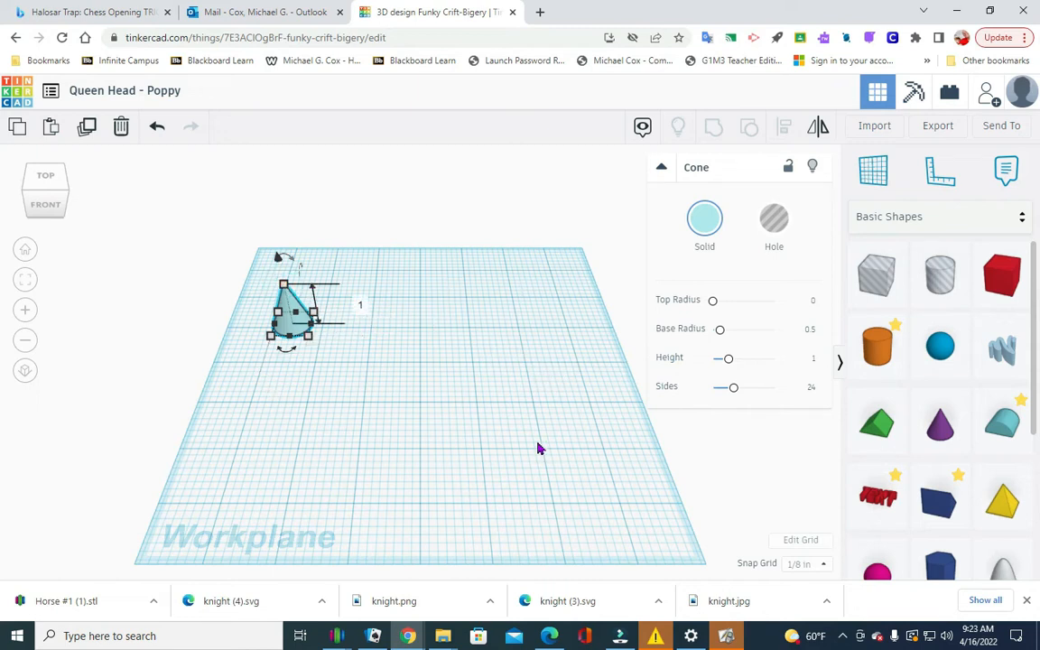
left_click(487, 402)
Place a hole box beside the cone and raise it 0.1 in above the workplane.
left_click_drag(855, 287, 352, 313)
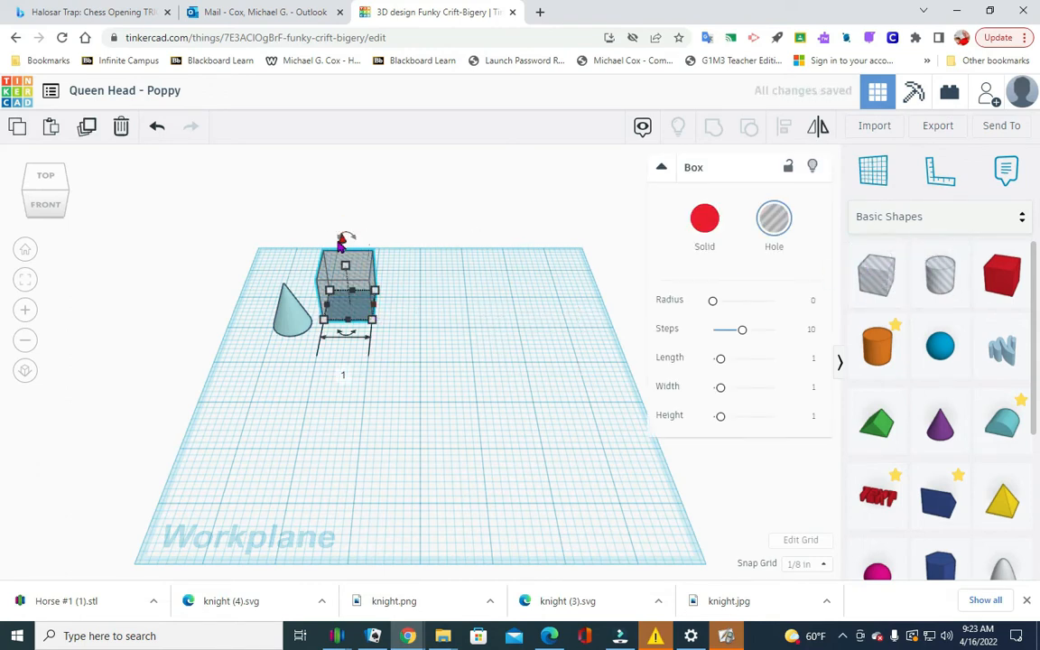
left_click_drag(343, 240, 344, 234)
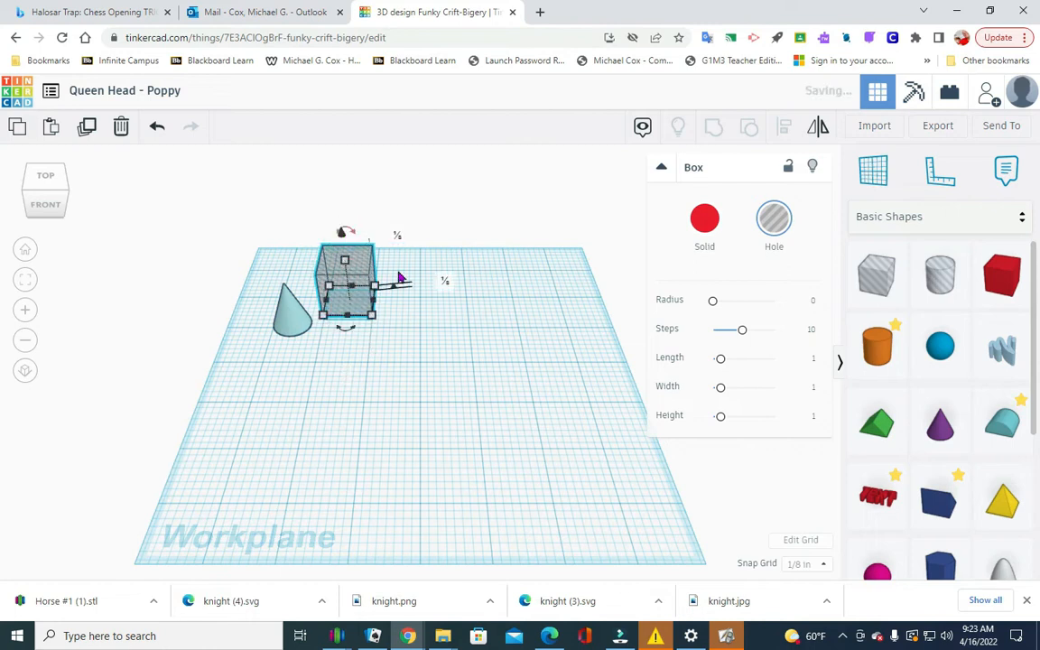
left_click(444, 281)
type(".1")
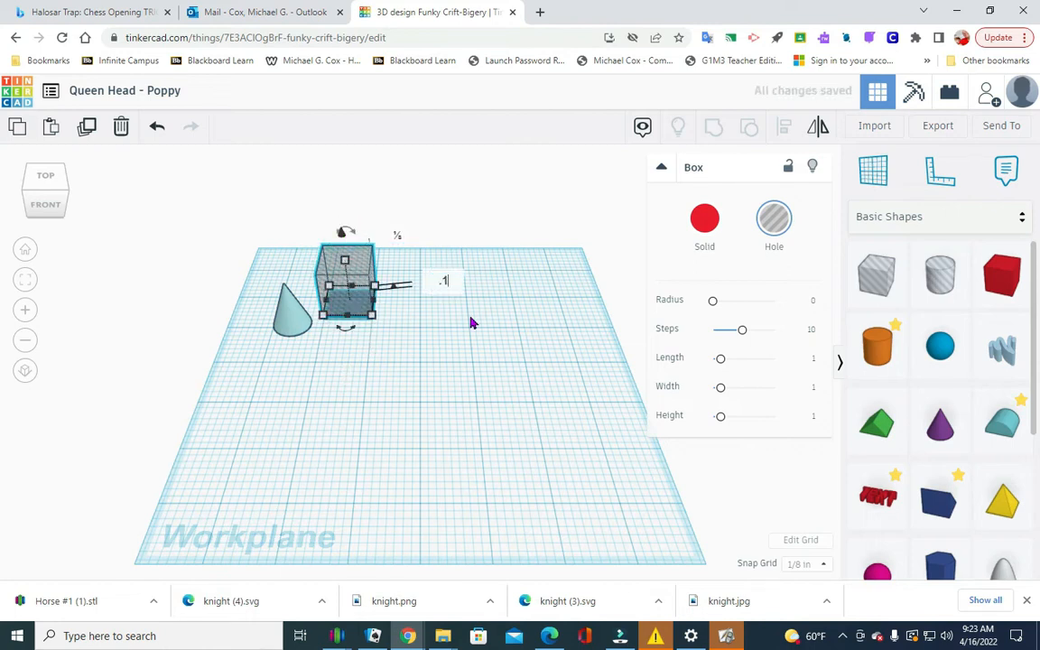
key("Return")
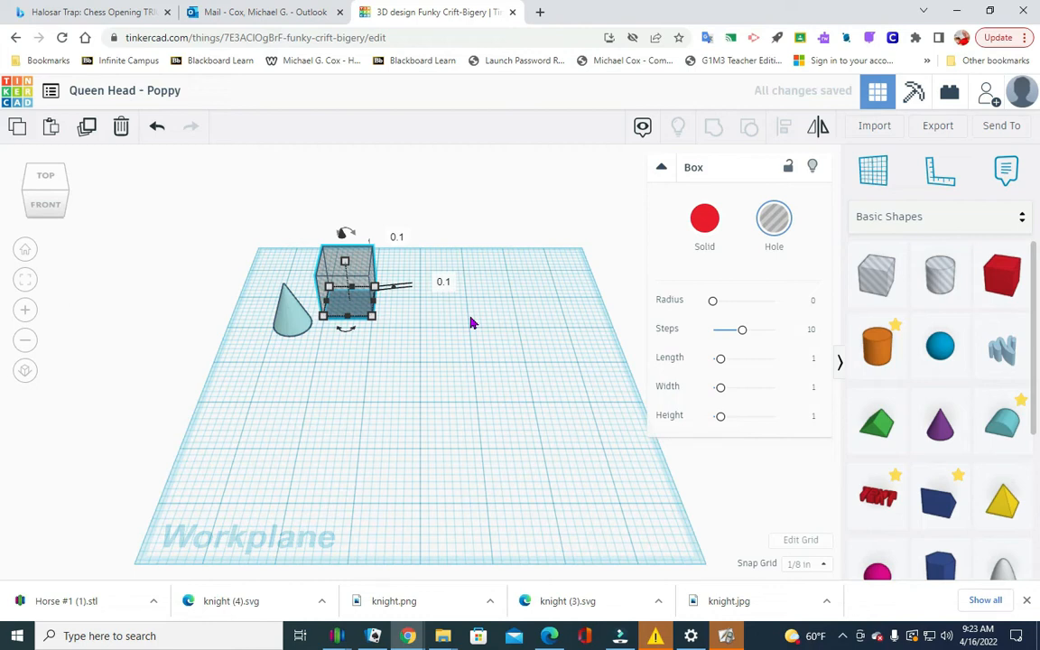
left_click(503, 365)
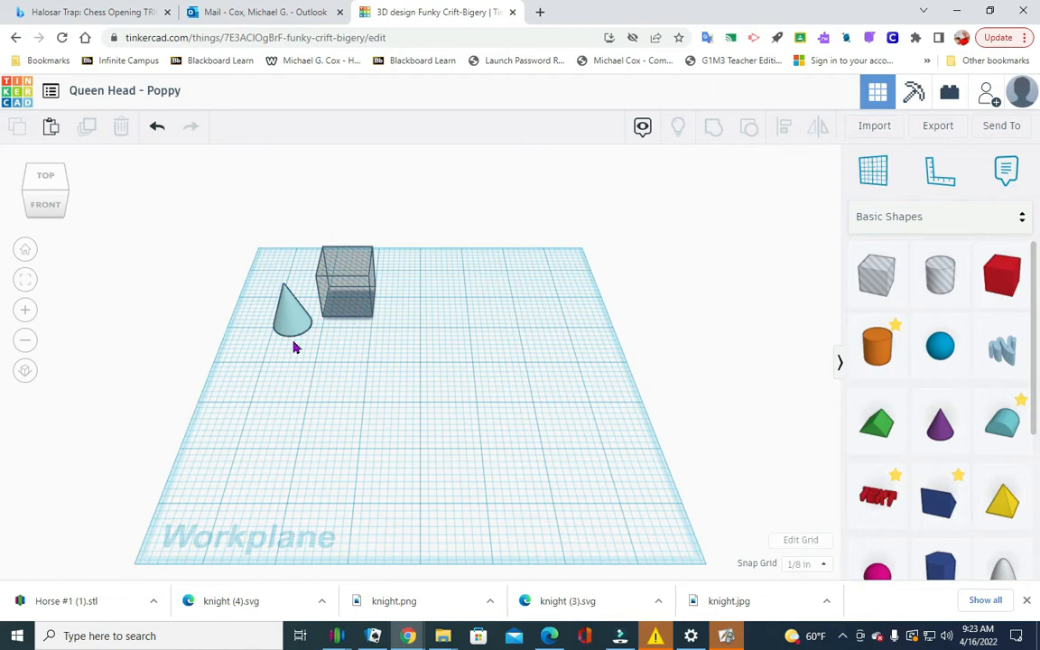
Move the cone into the raised hole box so the two shapes overlap.
left_click(333, 297)
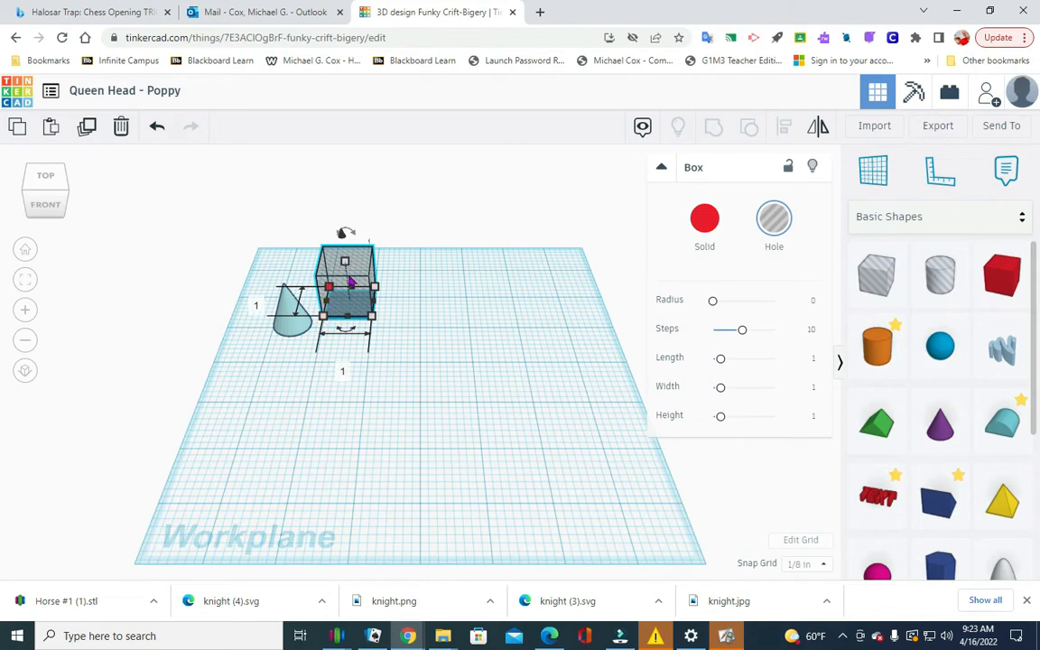
left_click(470, 350)
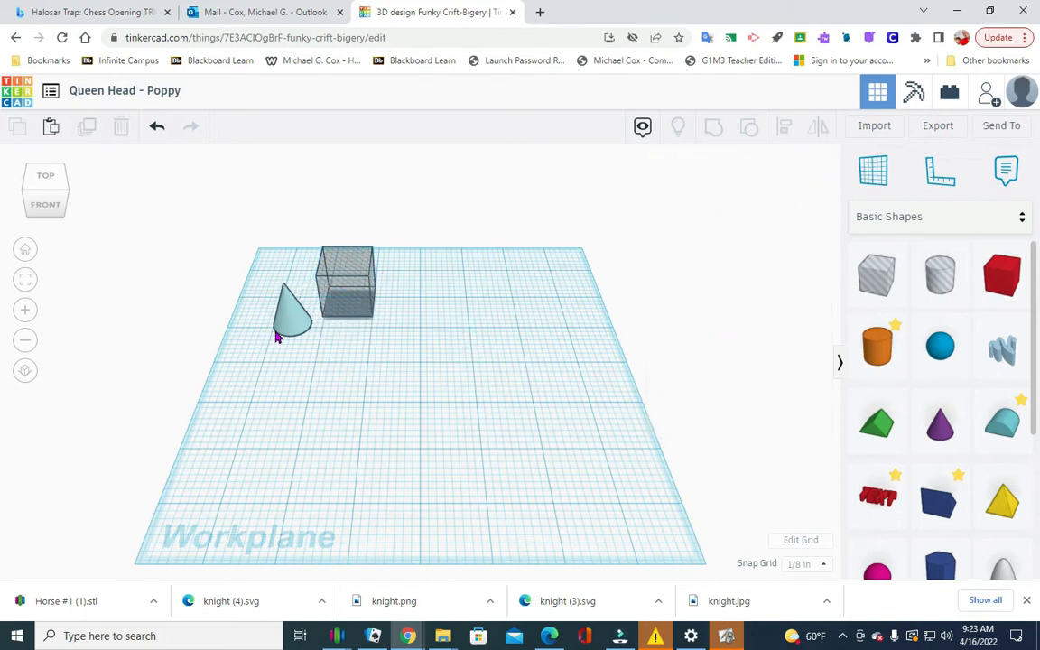
left_click_drag(302, 328, 349, 307)
Centre-align the cone and hole box in width and depth, and group them to cut away the cone's upper part.
left_click_drag(312, 354, 426, 233)
left_click_drag(337, 365, 376, 209)
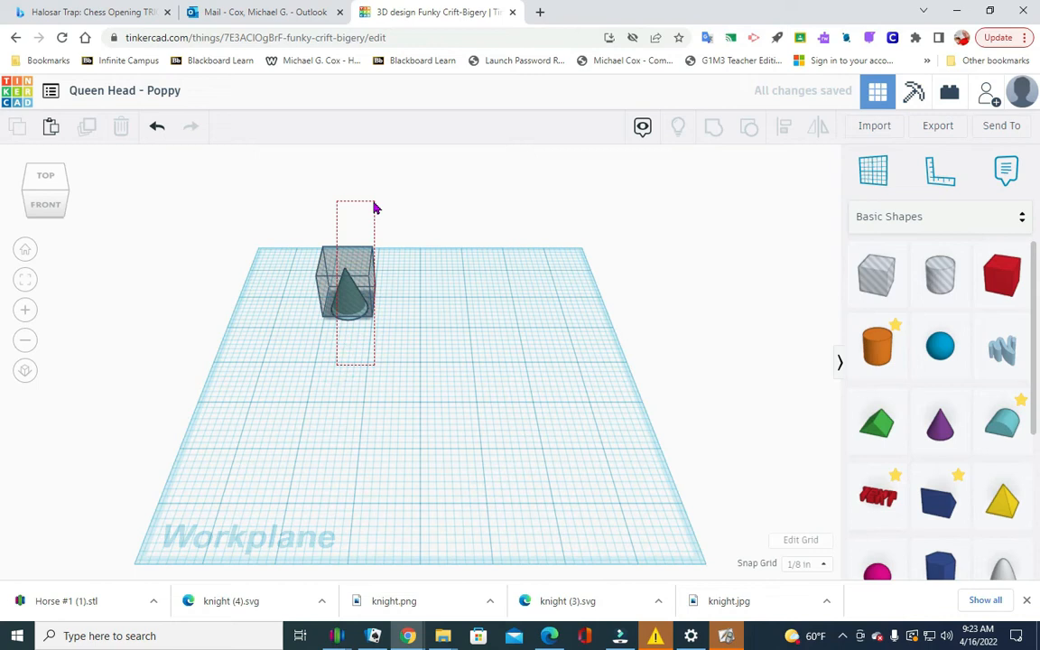
left_click(459, 390)
left_click_drag(279, 379, 487, 171)
left_click_drag(325, 384, 364, 221)
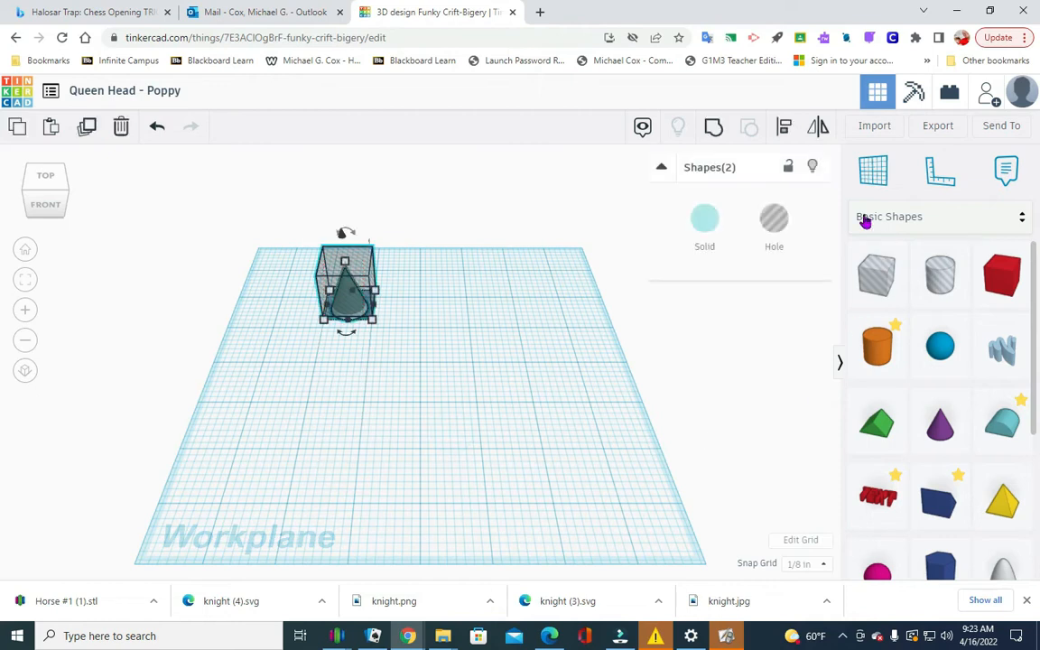
left_click(787, 134)
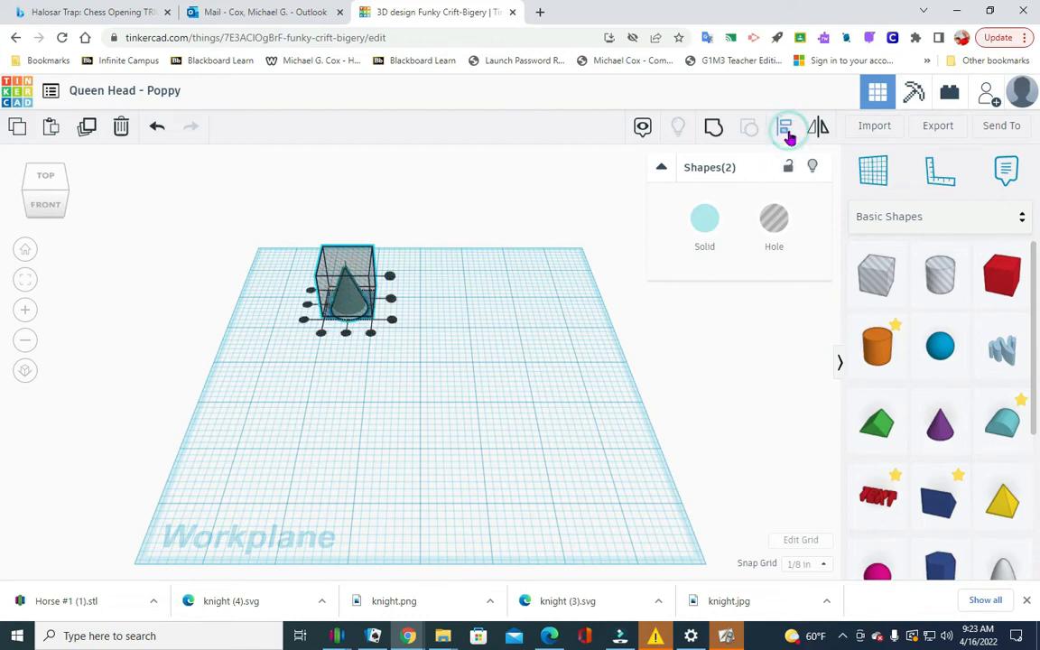
left_click(345, 334)
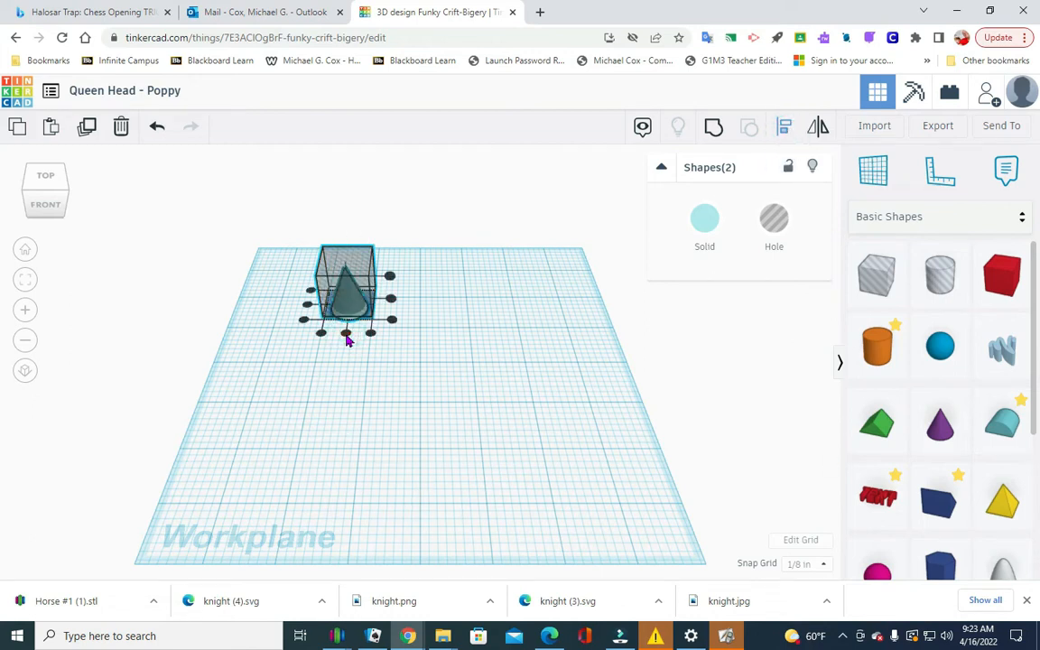
left_click(308, 304)
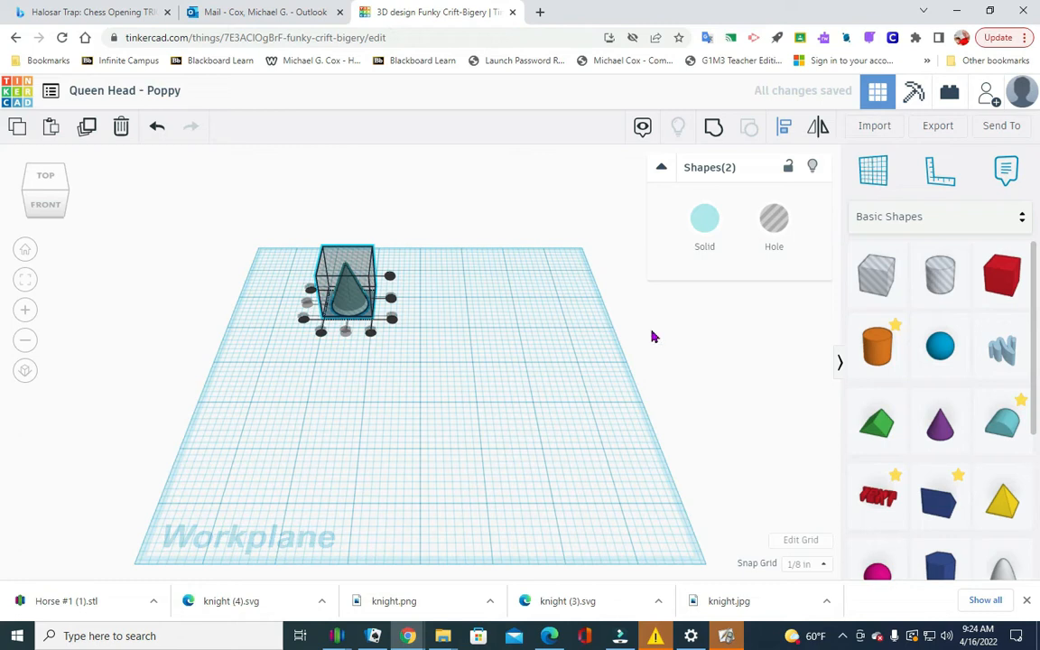
left_click(714, 130)
left_click(379, 317)
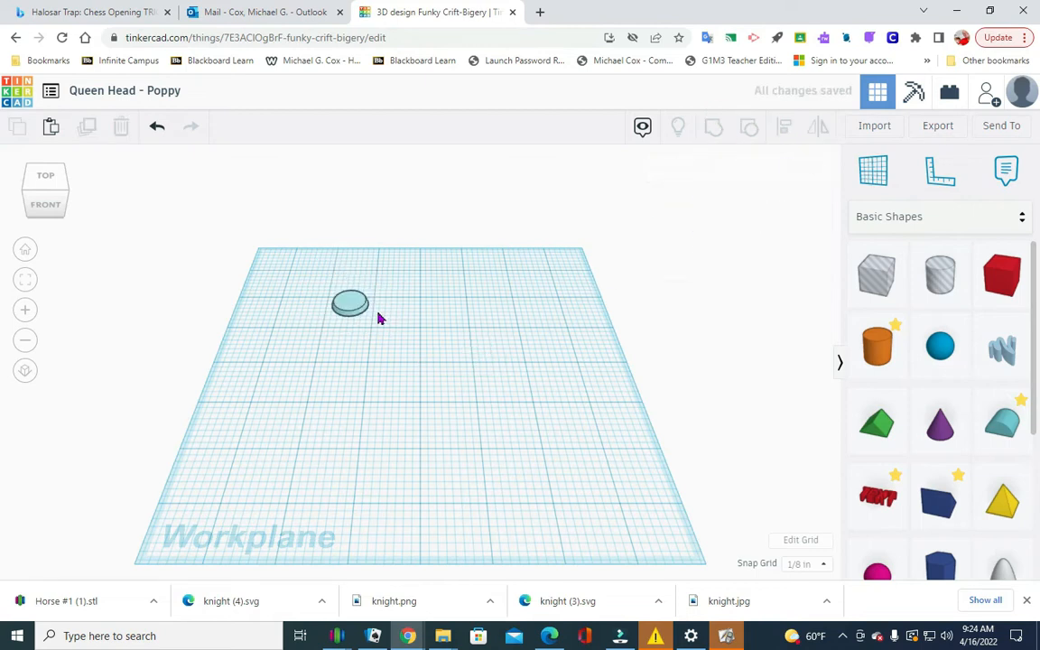
Place a new cone on the workplane beside the disc and colour it the disc's light teal.
left_click(355, 310)
scroll(366, 327, "up", 2)
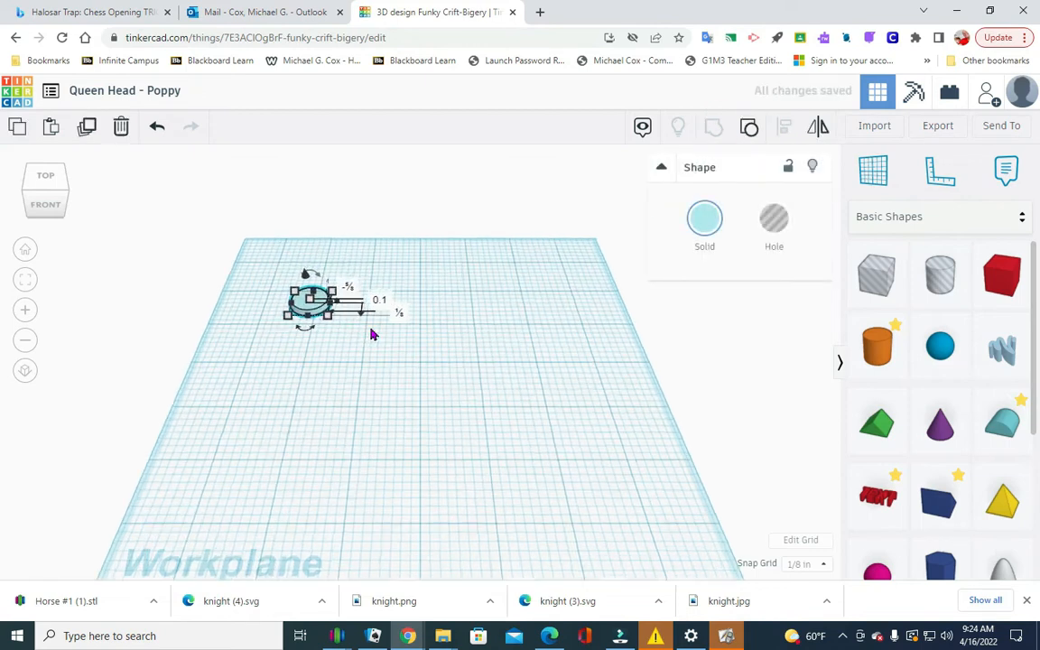
left_click(622, 365)
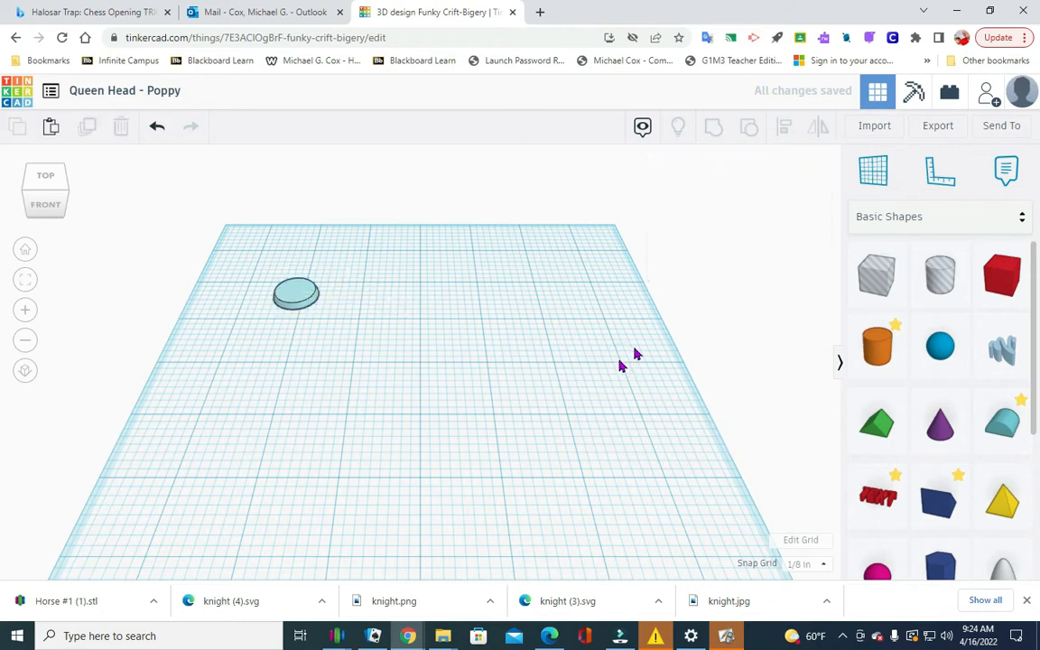
left_click_drag(939, 422, 418, 323)
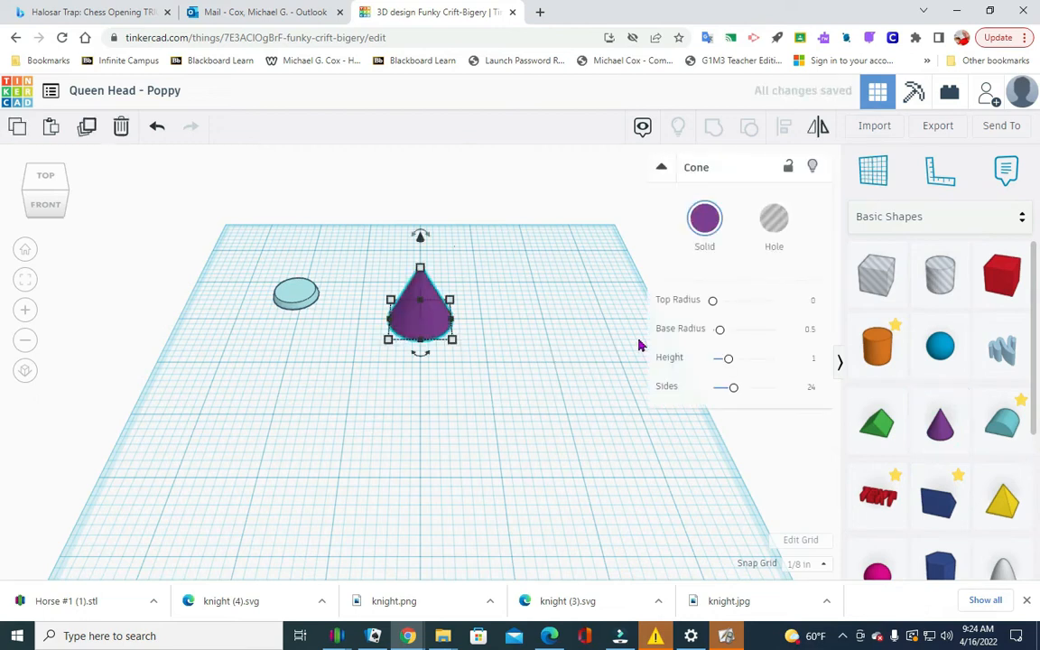
left_click(704, 218)
left_click(792, 324)
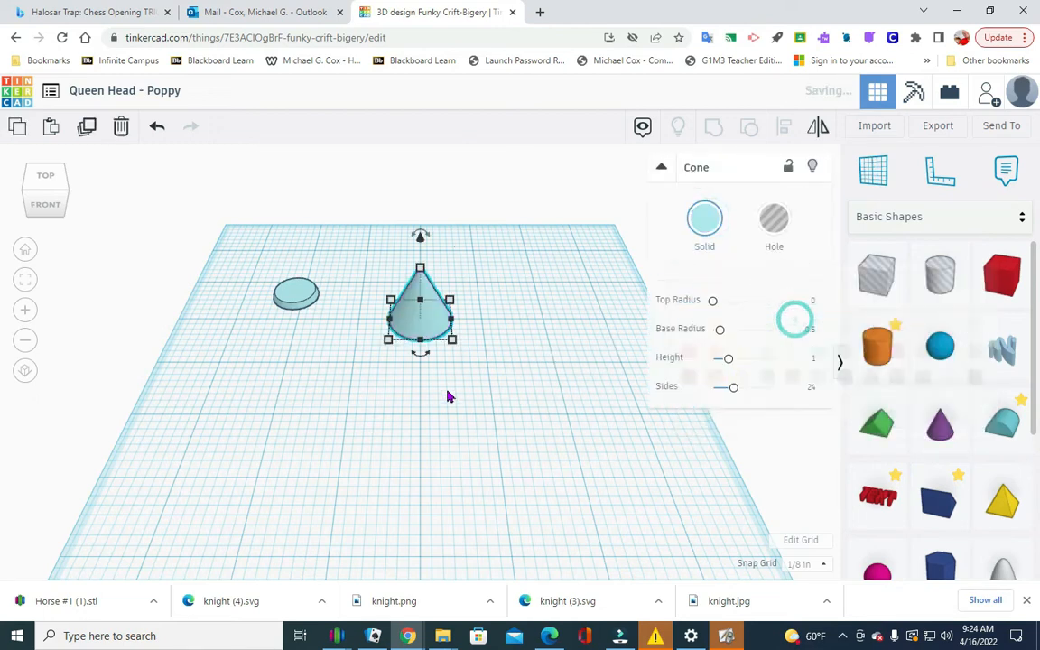
left_click(445, 392)
Resize the new cone's base to 0.75 in wide and 0.75 in long, and clear the pop-up PowerShell window.
left_click(431, 327)
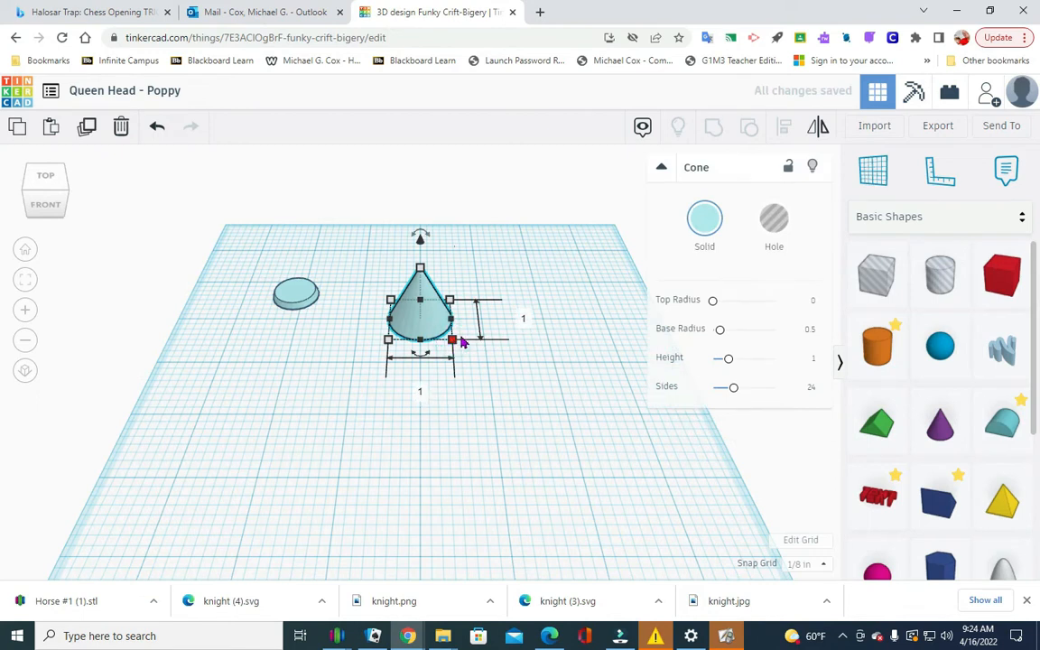
left_click(420, 392)
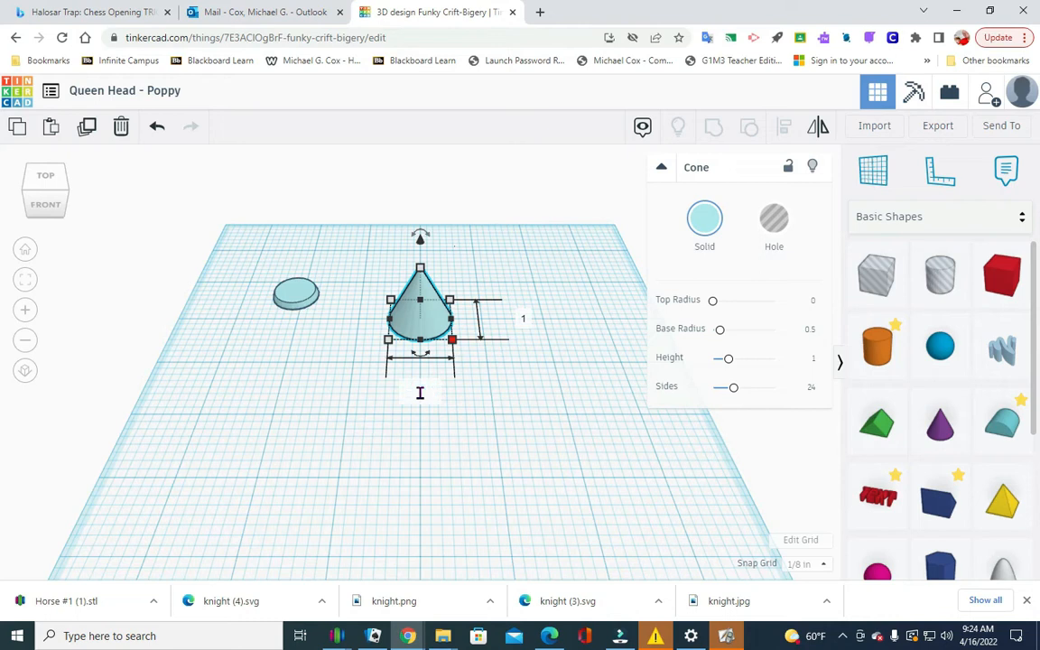
left_click(522, 319)
type(".")
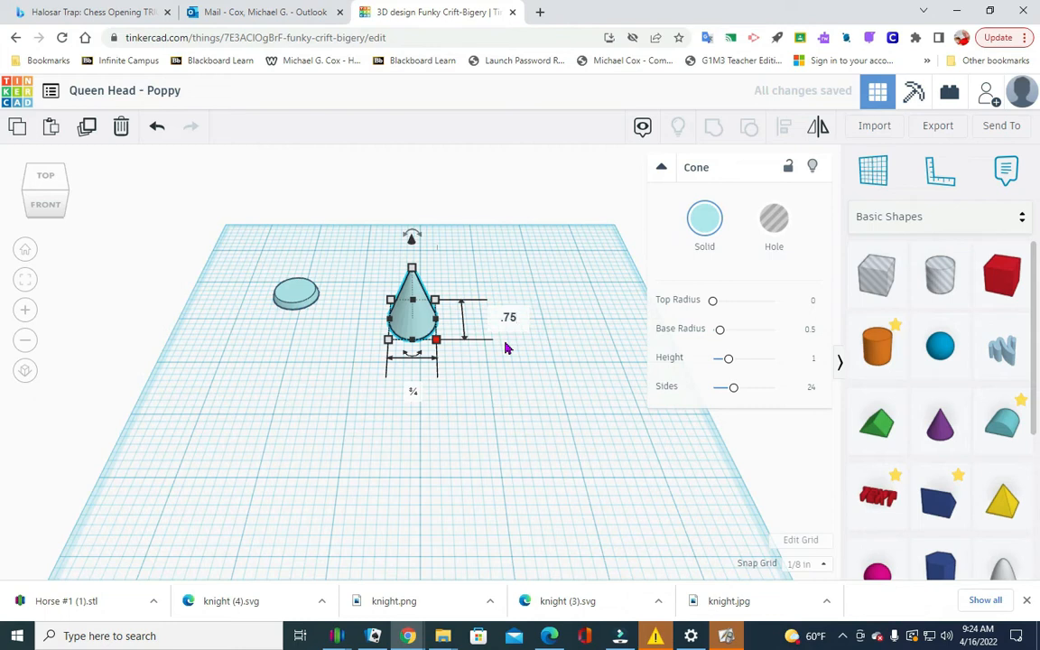
type("75")
key("Return")
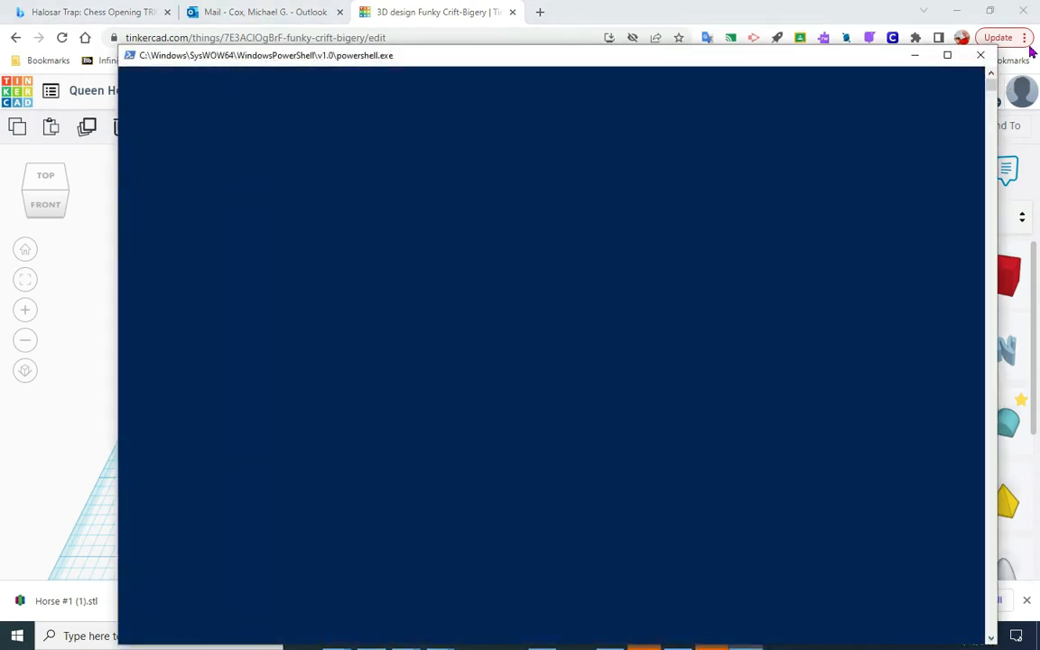
left_click(913, 54)
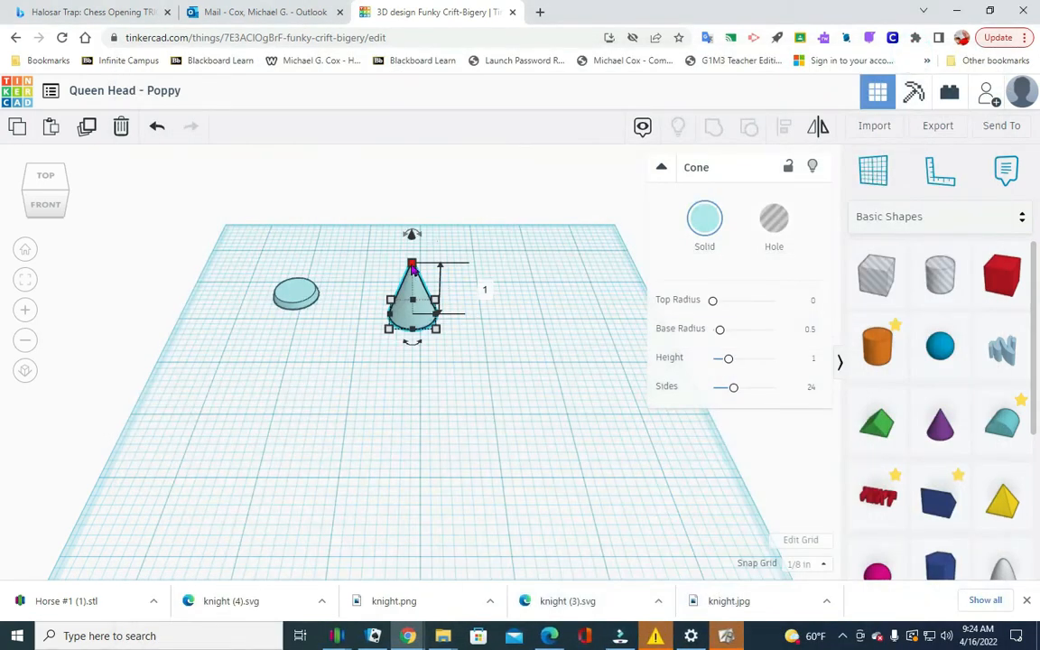
Set the new cone's height to 3 in.
left_click(485, 290)
type("3")
key("Return")
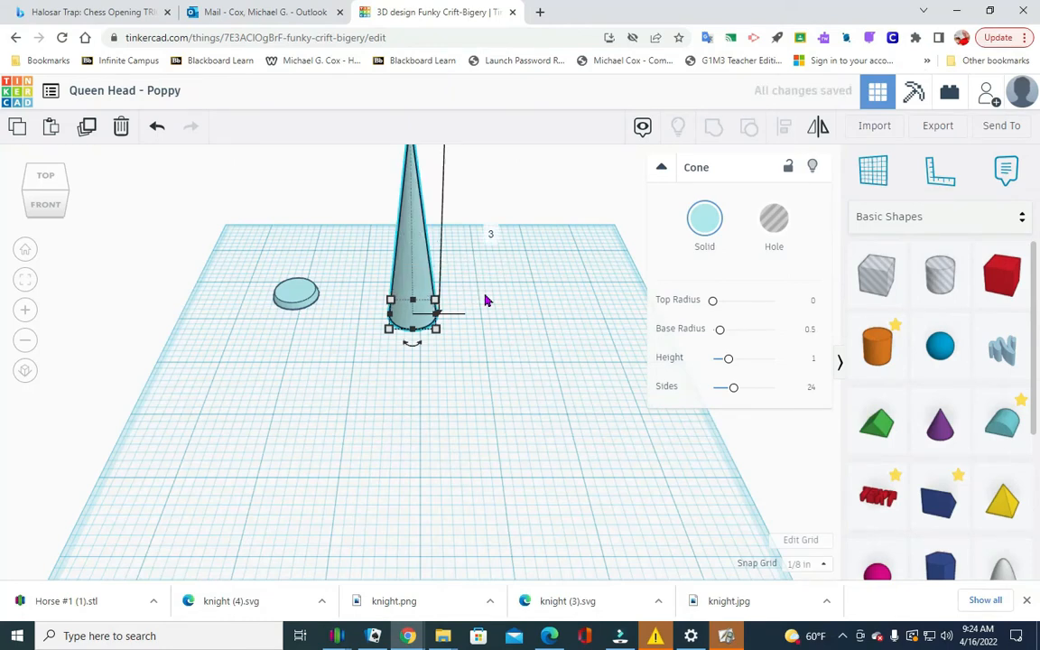
scroll(456, 433, "down", 5)
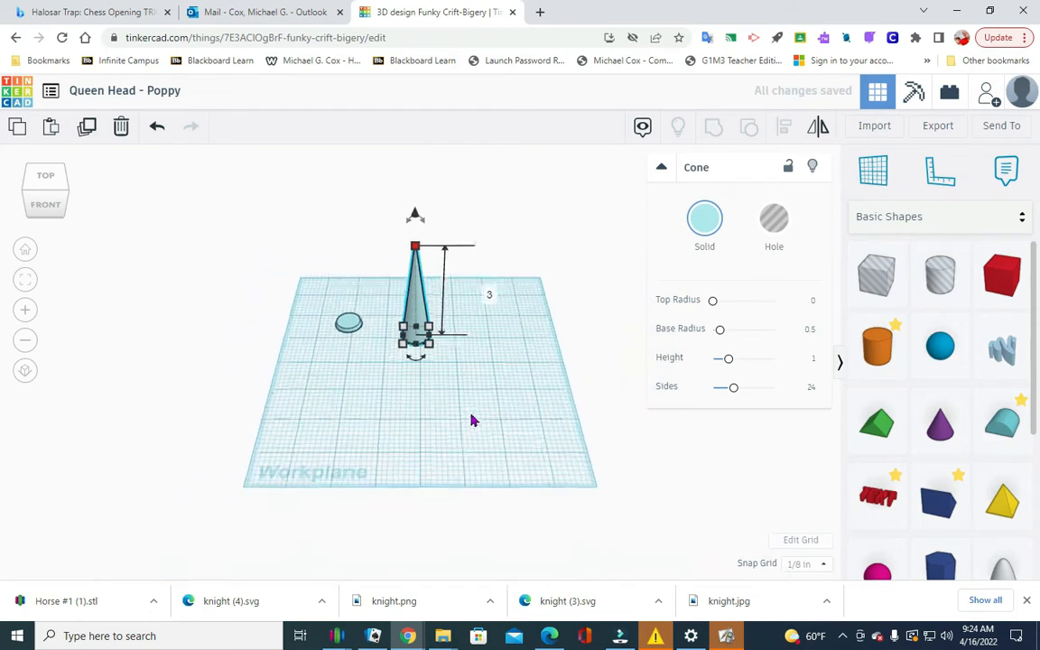
left_click(466, 417)
scroll(461, 438, "up", 3)
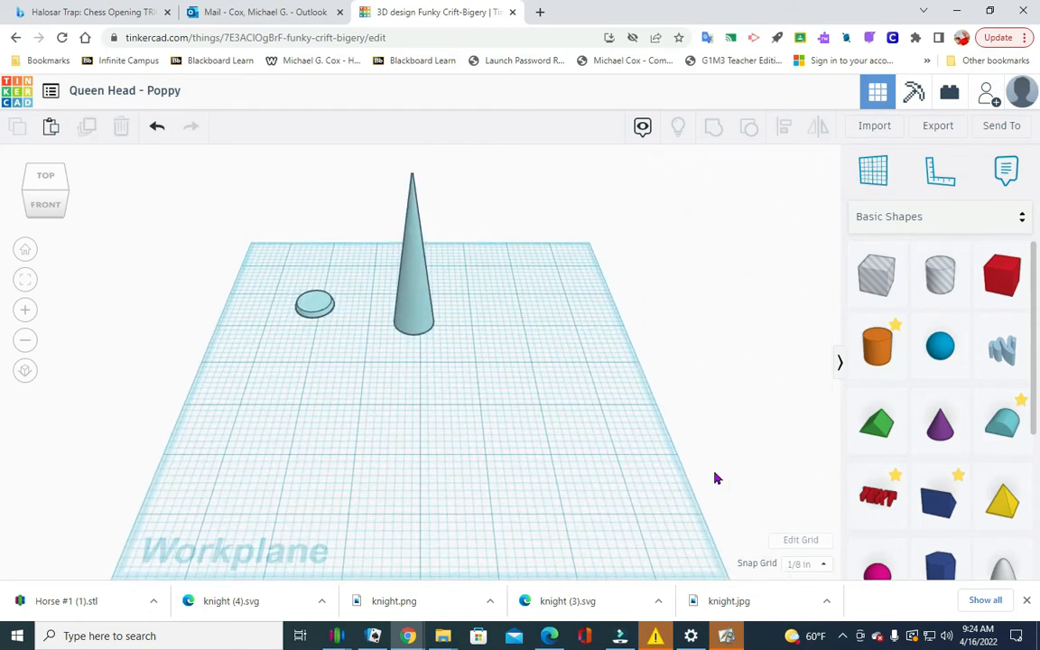
Place a hole box beside the tall cone and set its height to 3 in.
left_click_drag(875, 275, 495, 328)
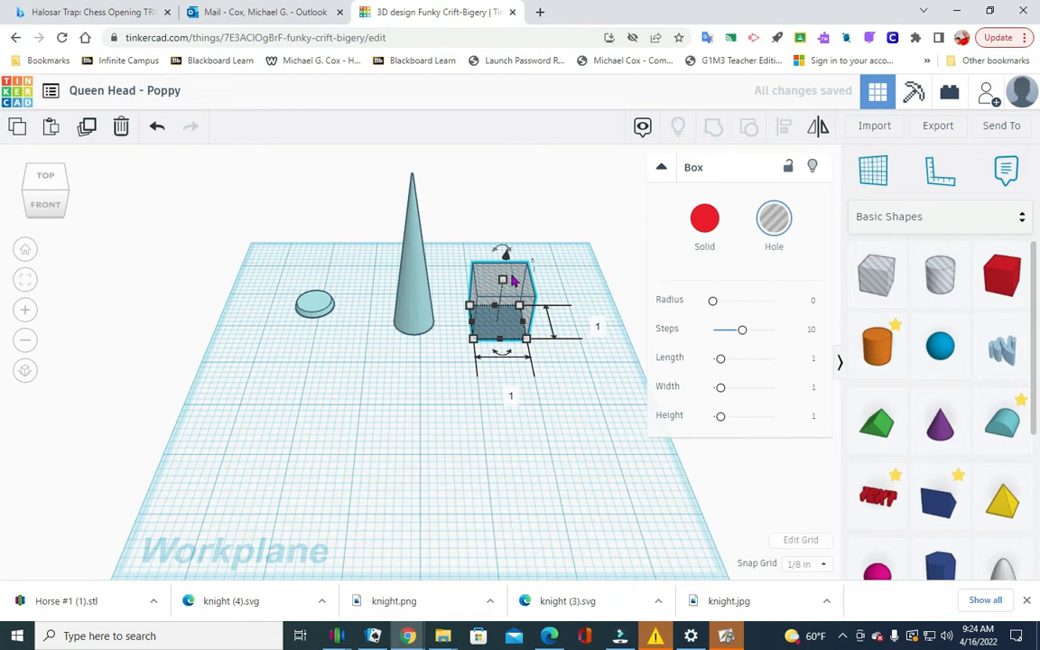
left_click(574, 302)
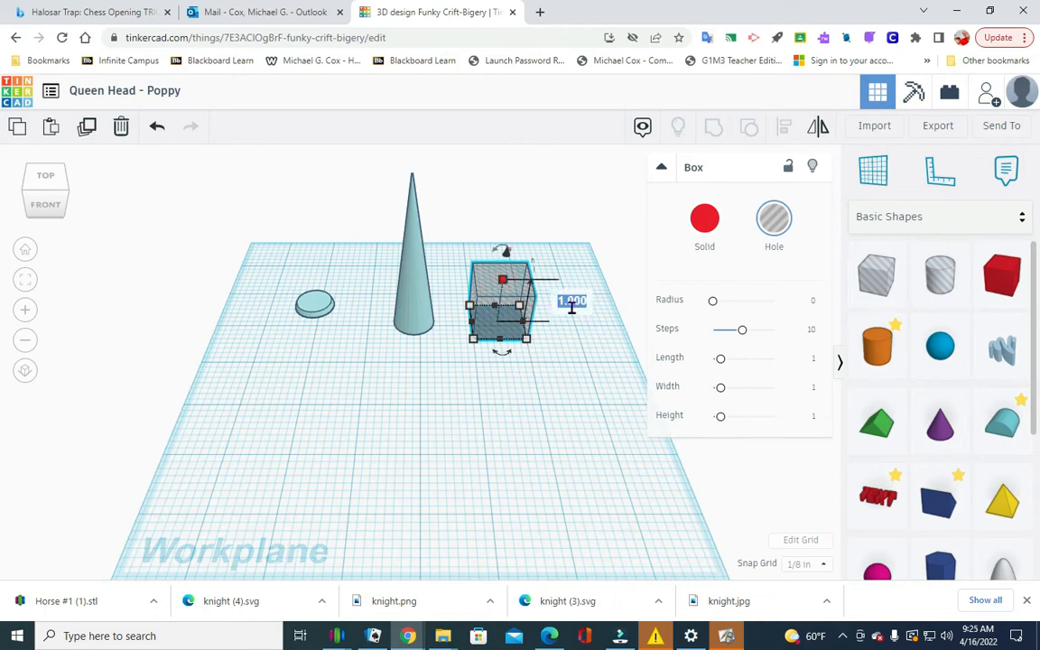
type("3")
key("Return")
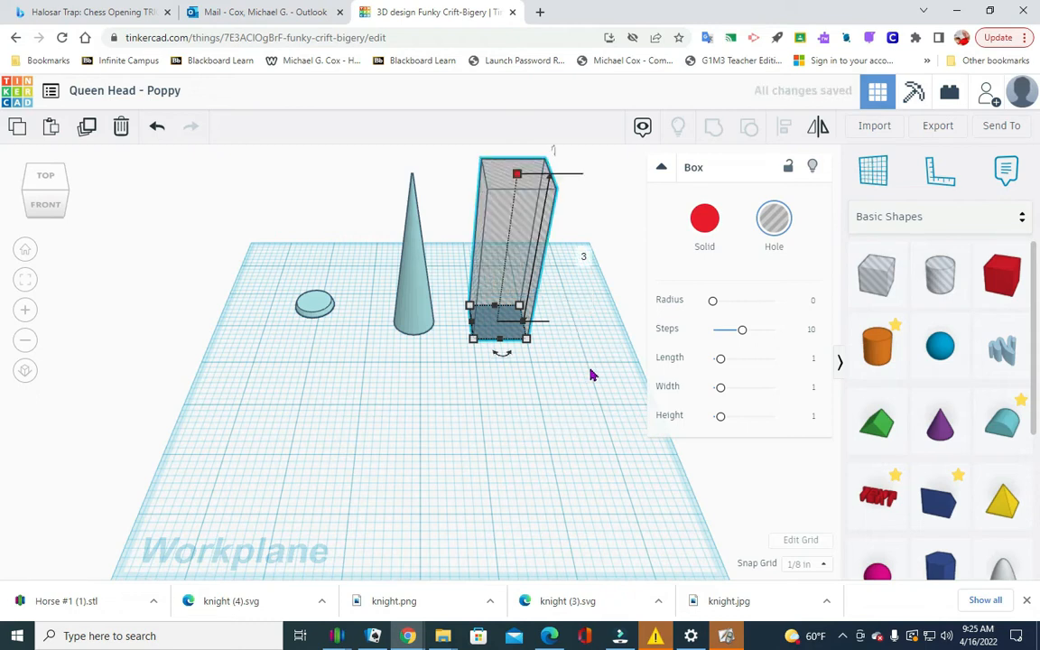
scroll(534, 430, "up", 2)
scroll(536, 427, "down", 5)
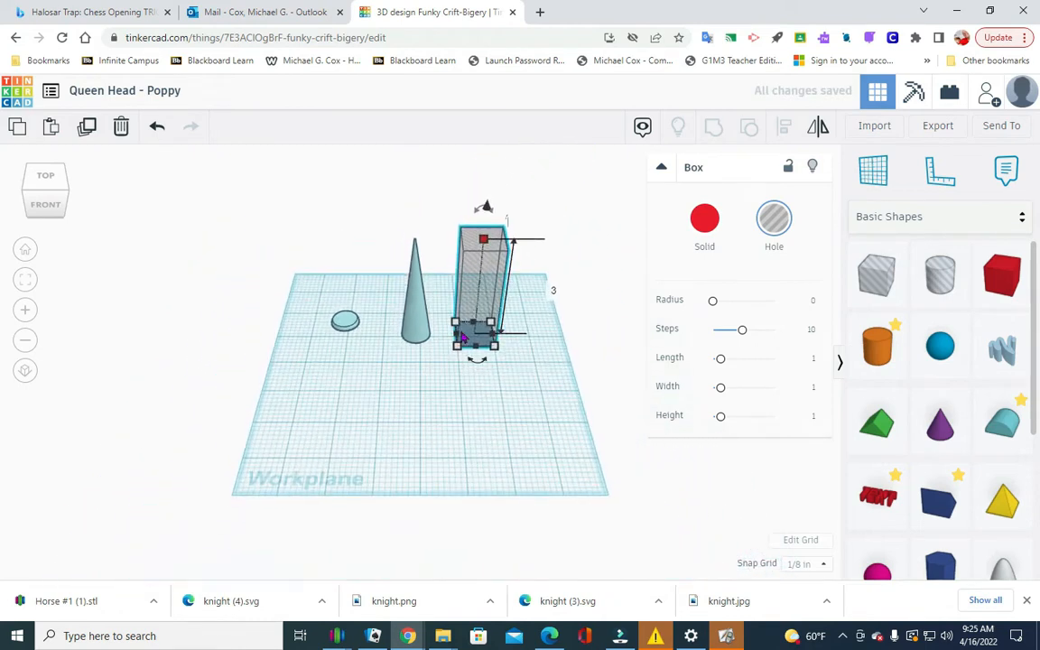
Raise the tall hole box 0.7 in above the workplane.
left_click_drag(486, 211, 486, 205)
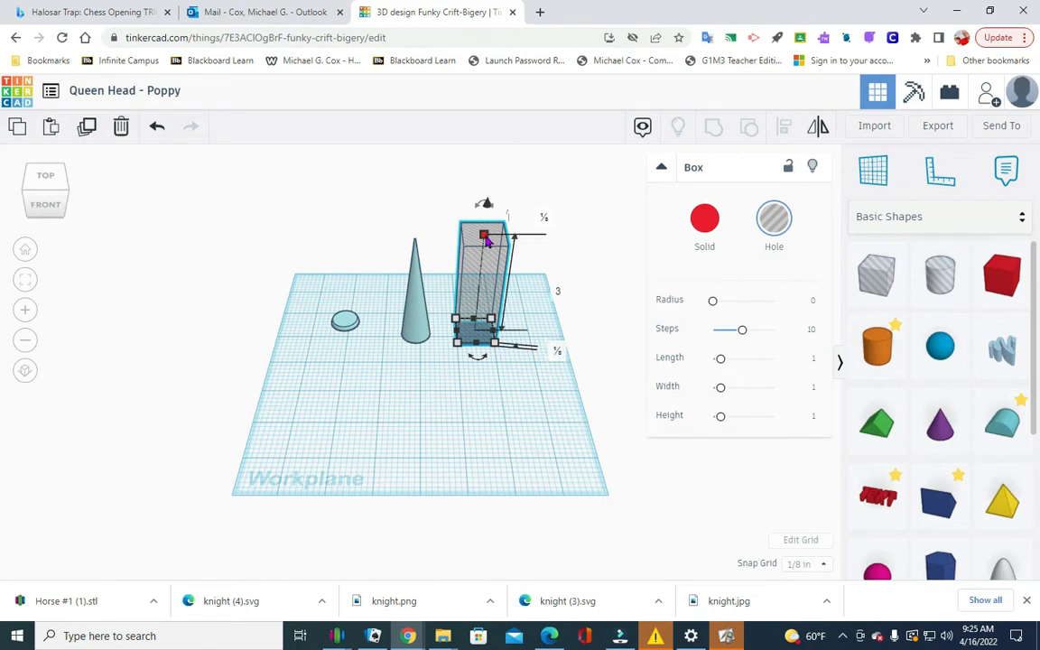
left_click_drag(486, 207, 488, 196)
left_click(570, 352)
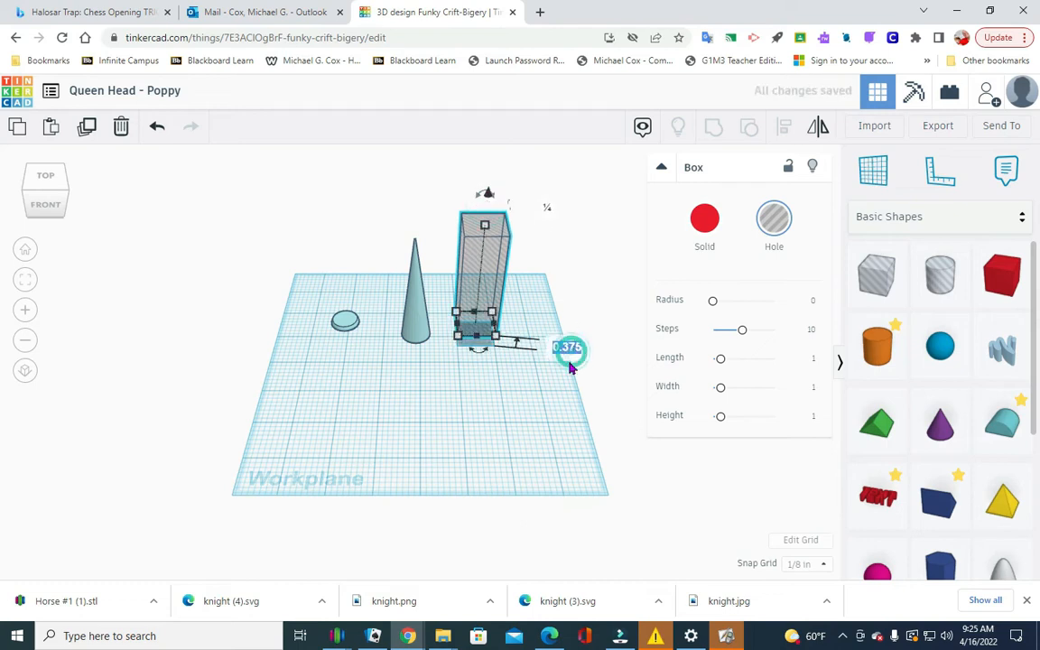
type(".7")
key("Return")
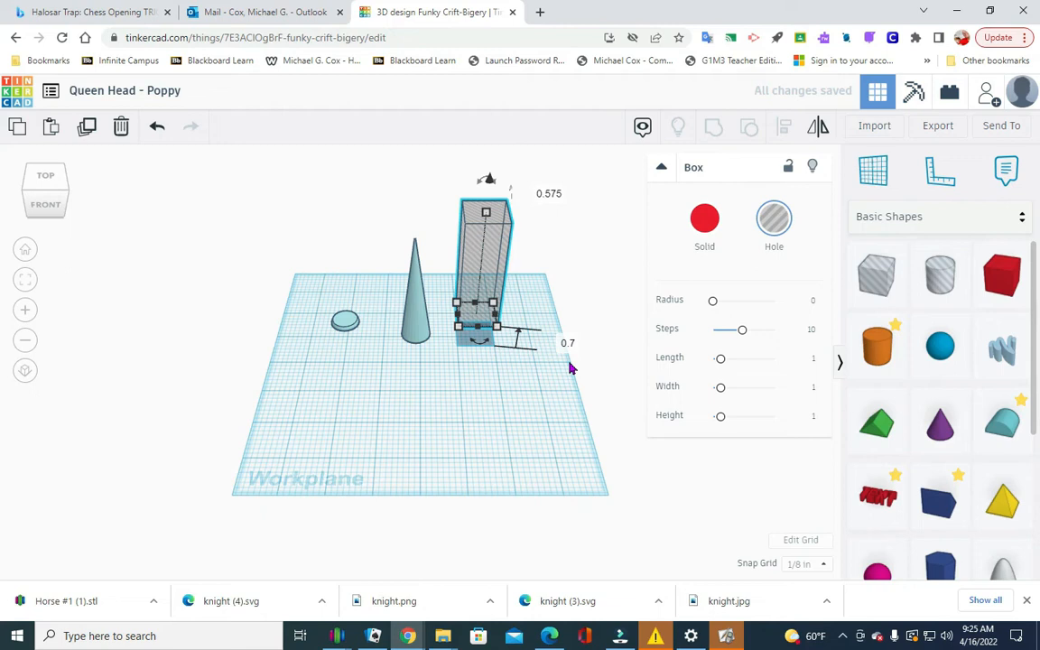
Move the raised hole box over the tall cone so it encloses the cone's upper part.
left_click(442, 397)
left_click_drag(481, 306, 412, 305)
left_click(487, 354)
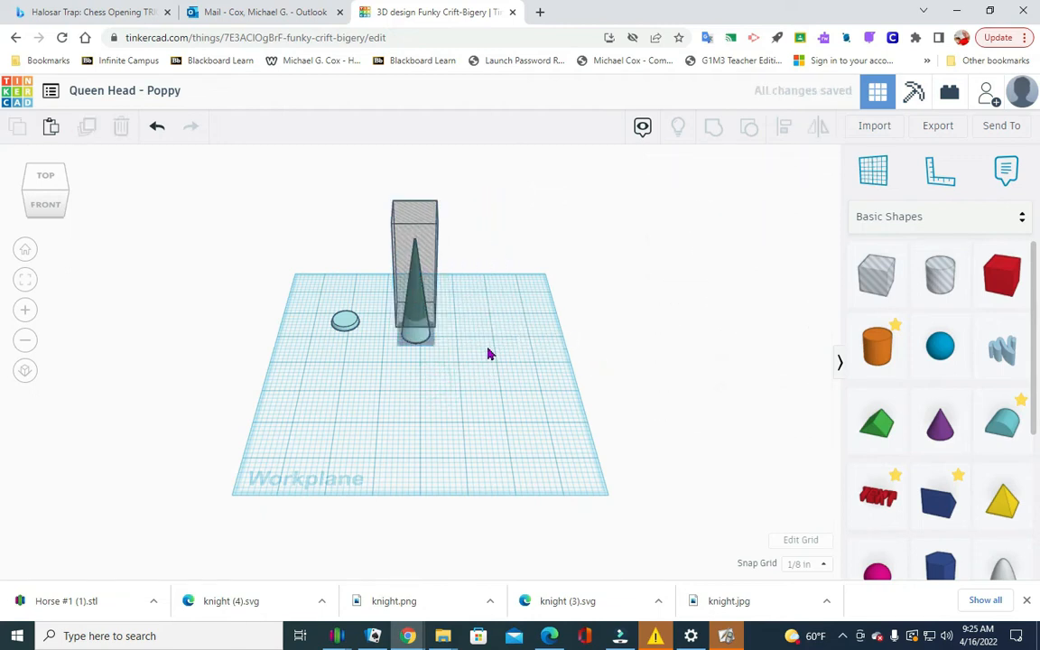
Check the centre alignment of the tall cone and hole box, and group them to cut away the cone's upper part.
left_click_drag(402, 361, 473, 221)
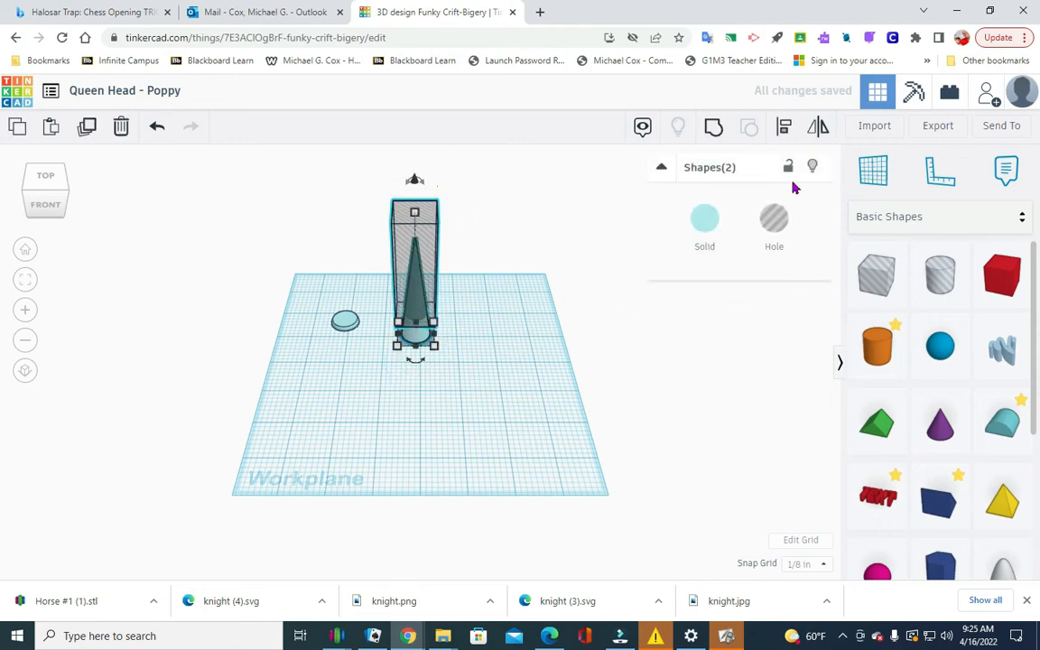
left_click(786, 126)
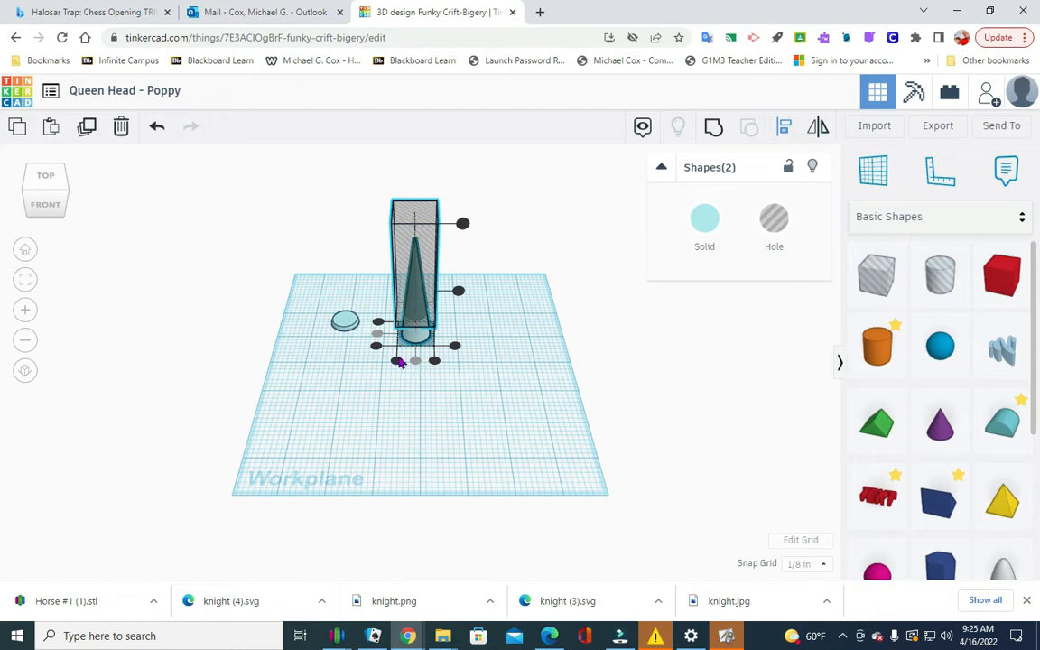
left_click(714, 126)
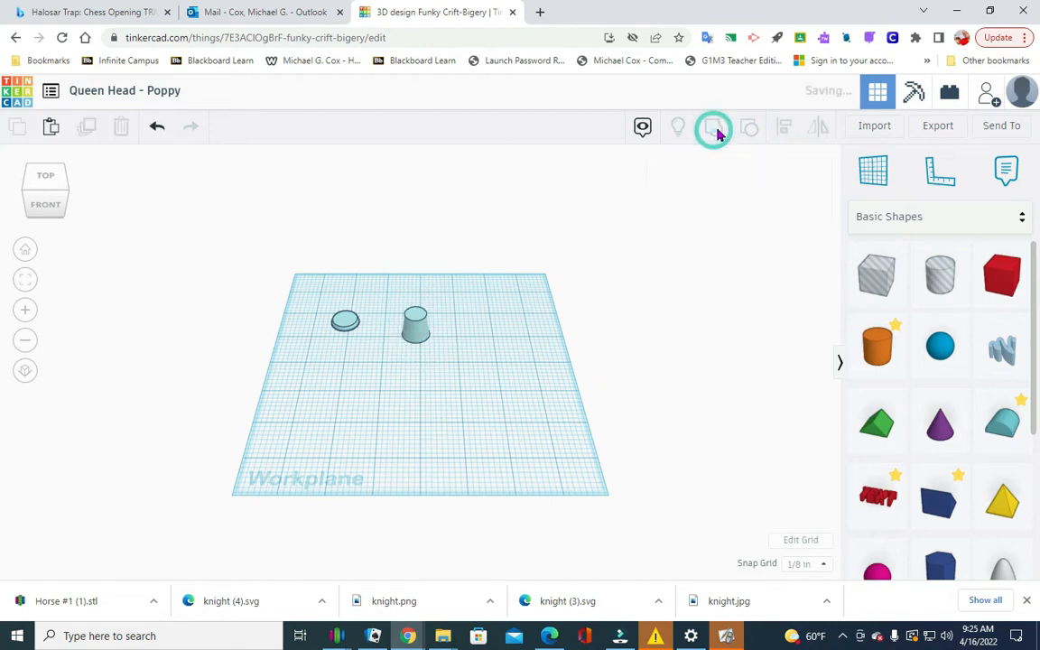
left_click(418, 443)
Rotate the truncated cone 180 degrees so its wide end faces up.
scroll(439, 360, "up", 5)
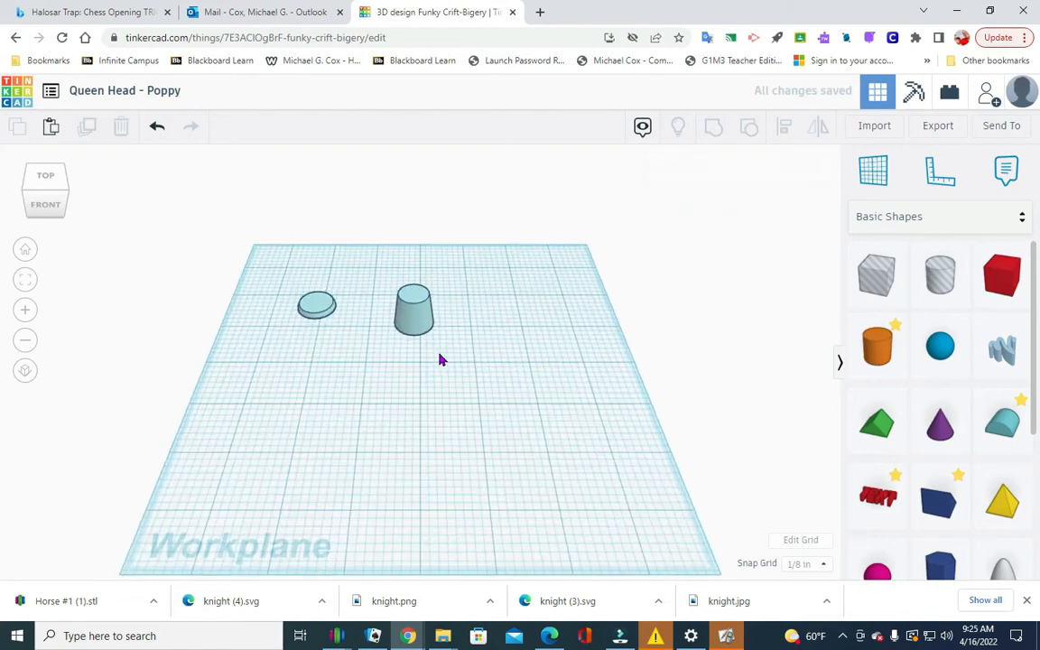
scroll(487, 355, "up", 2)
scroll(516, 353, "up", 4)
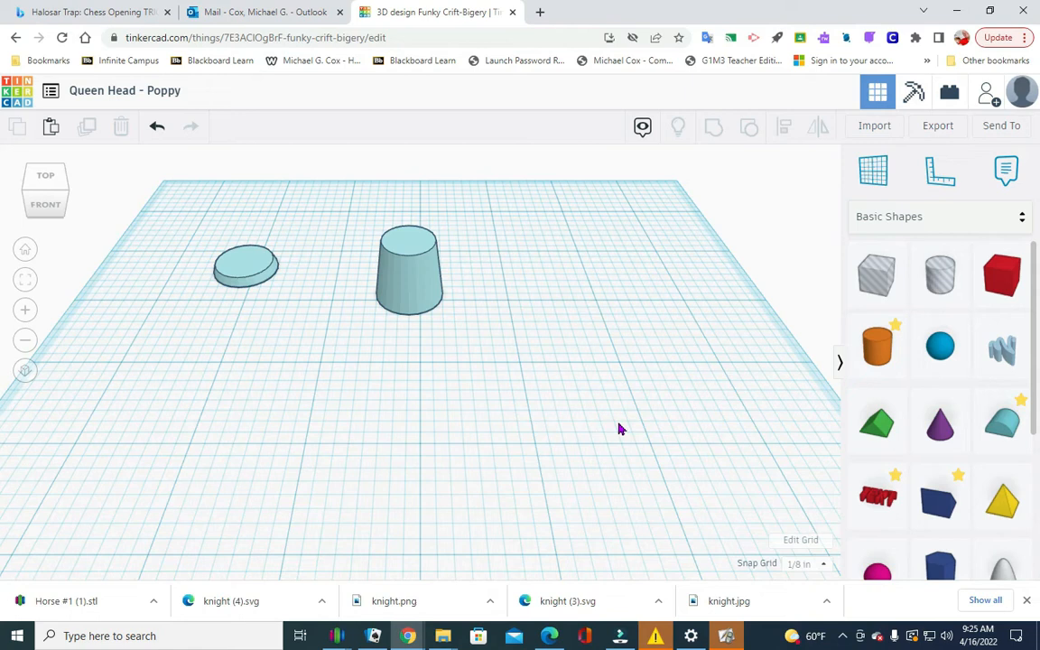
left_click(418, 272)
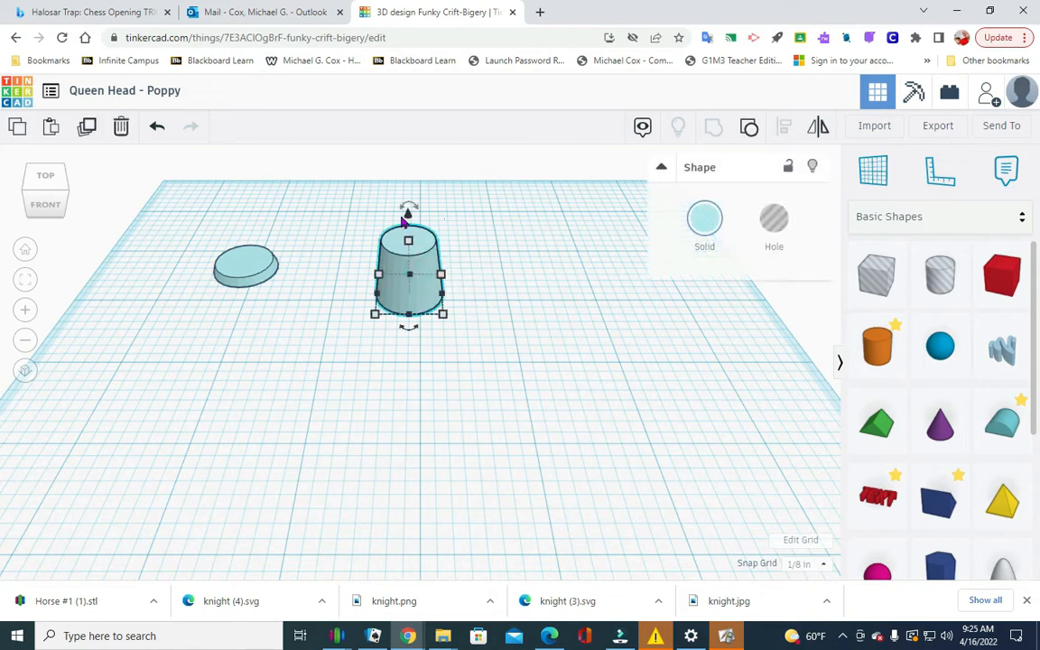
mouse_move(408, 185)
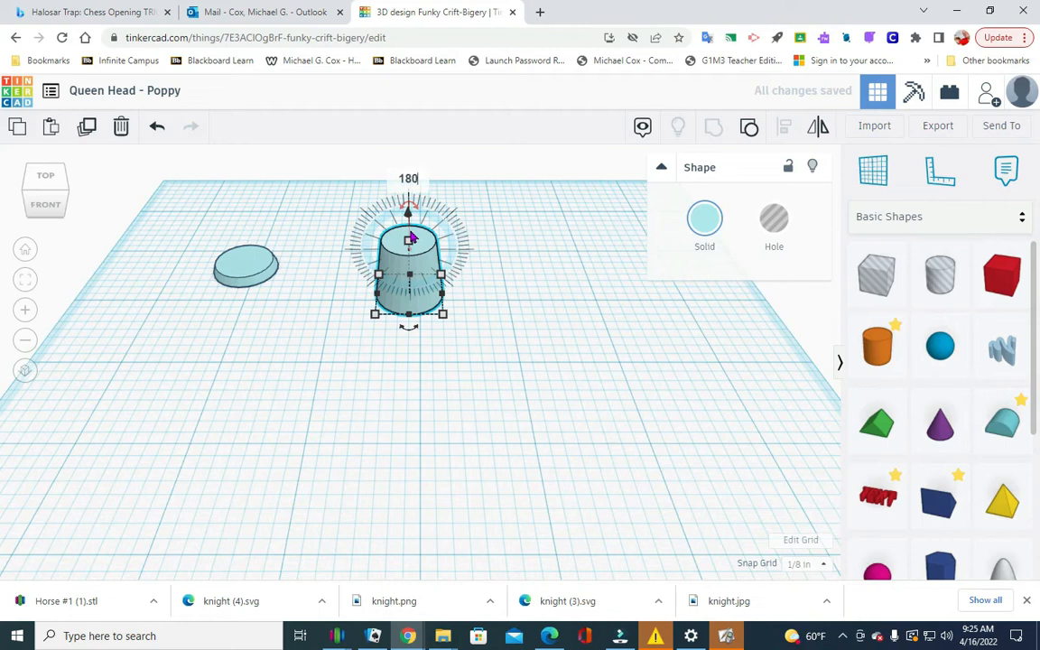
key("Return")
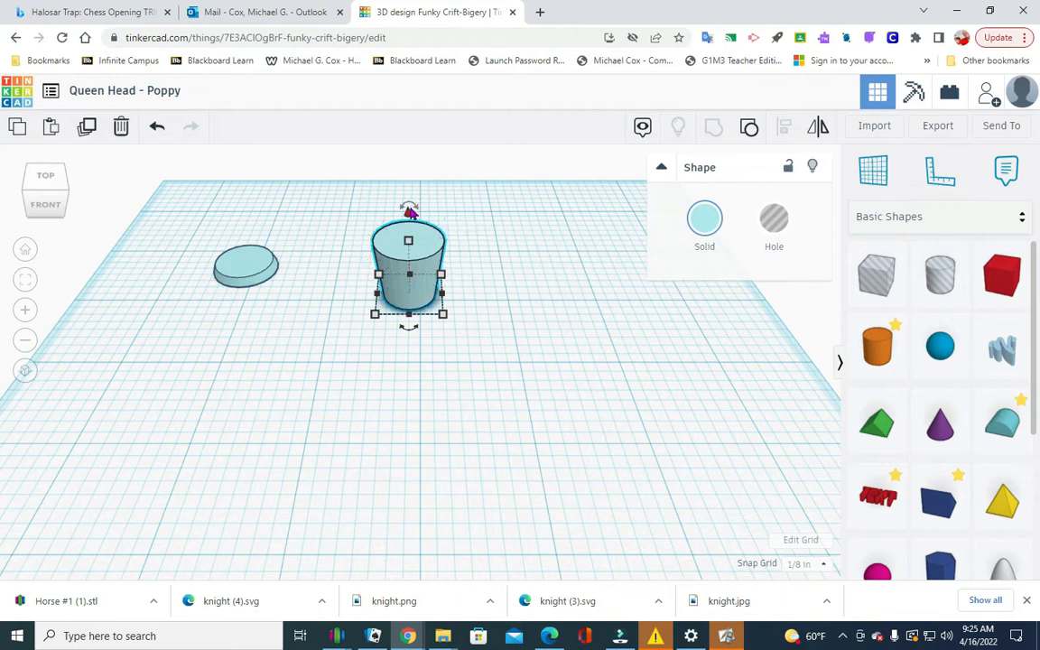
Raise the flipped truncated cone 0.1 in above the workplane.
left_click_drag(408, 216, 409, 206)
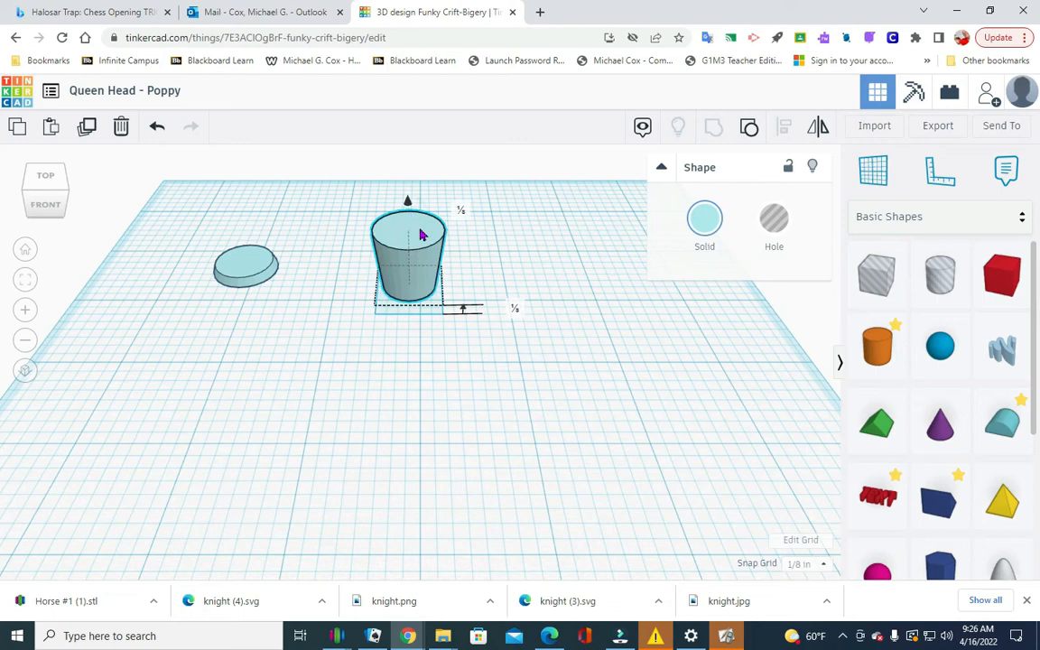
left_click(512, 308)
key("BackSpace")
type(".")
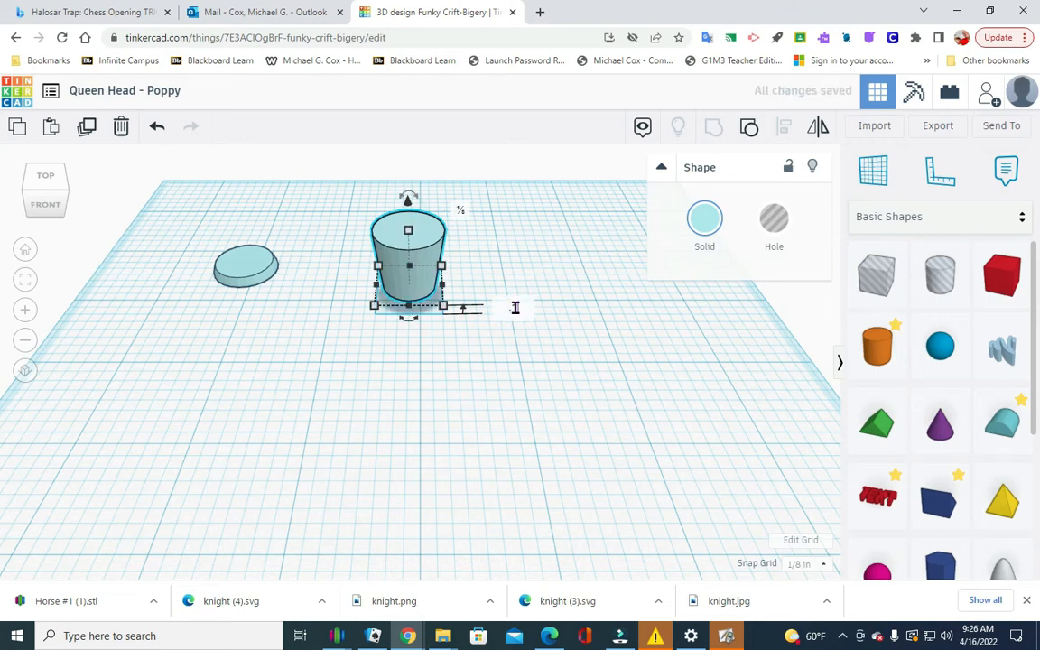
type("1")
key("Return")
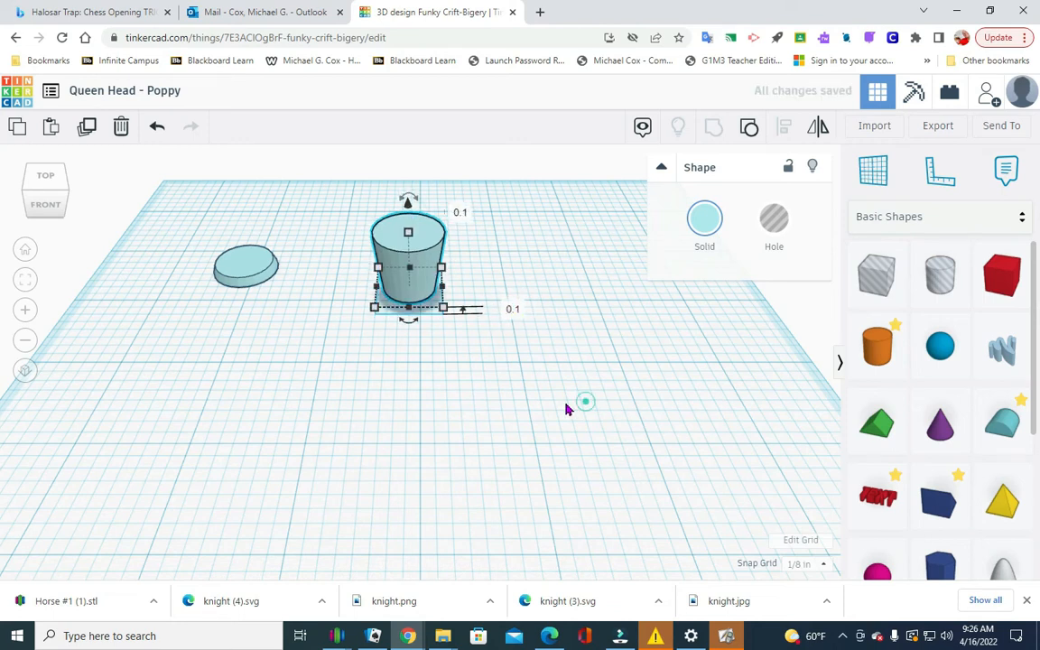
left_click(577, 402)
Move the flipped truncated cone onto the disc and check the alignment of the two shapes.
left_click_drag(395, 293, 245, 268)
left_click(180, 308)
left_click_drag(181, 308, 281, 177)
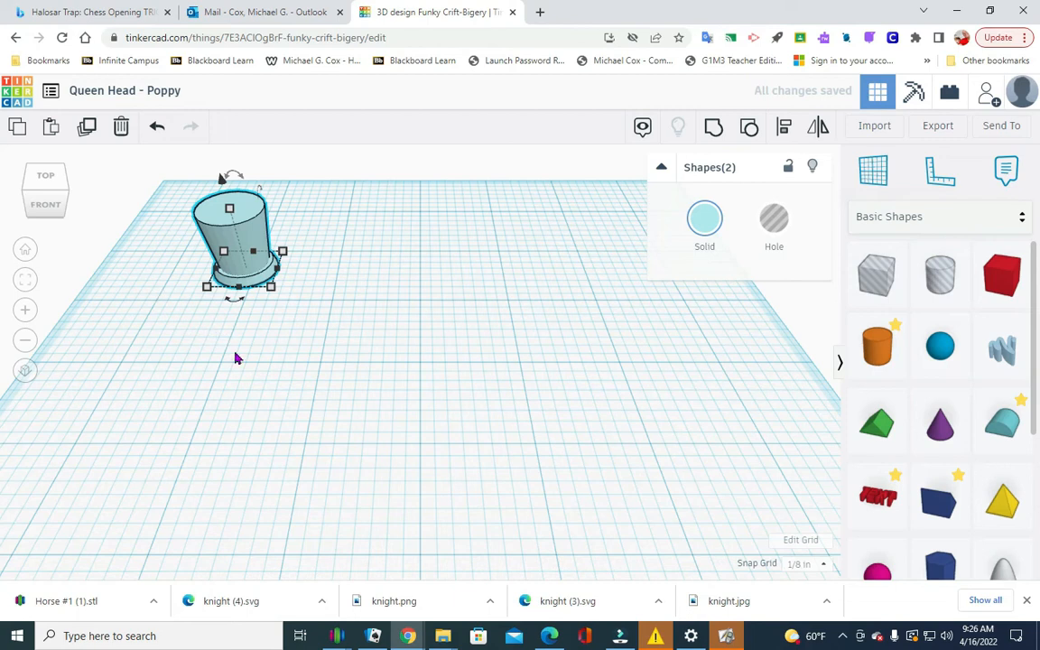
left_click(786, 129)
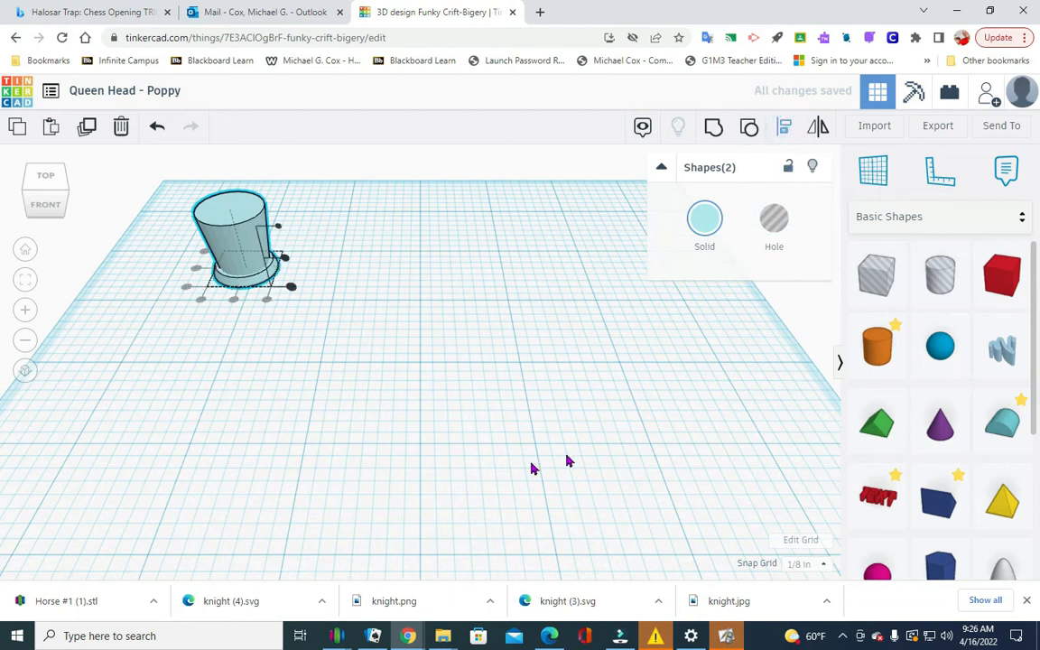
left_click(274, 415)
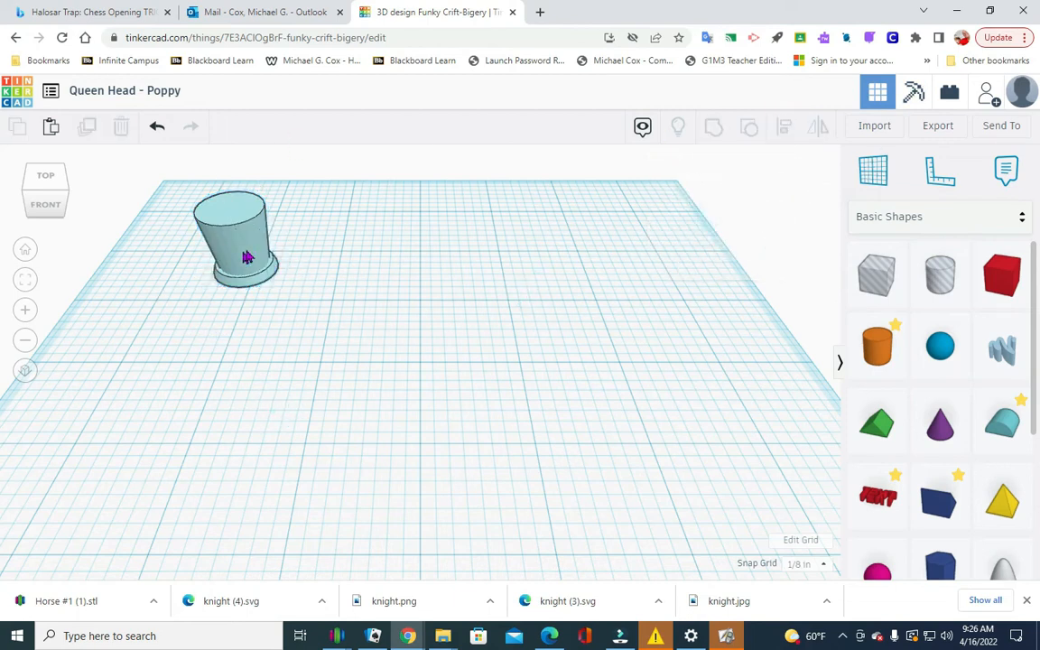
Align the flipped truncated cone and the base disc on their centres and group them into one body.
left_click_drag(258, 254, 280, 254)
left_click(385, 289)
left_click_drag(198, 320, 354, 131)
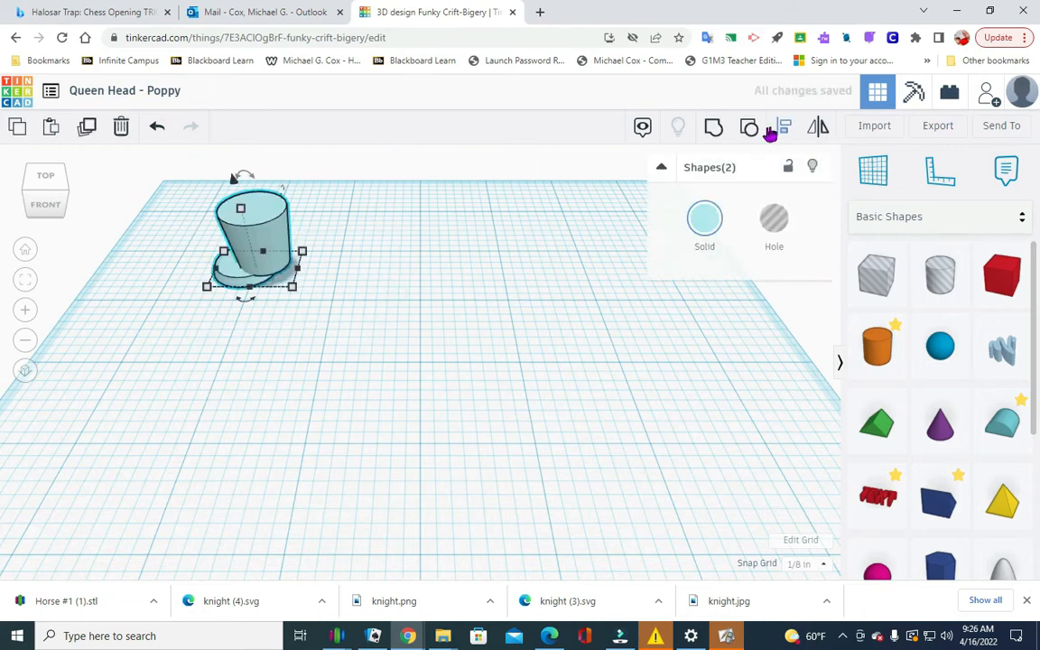
left_click(787, 131)
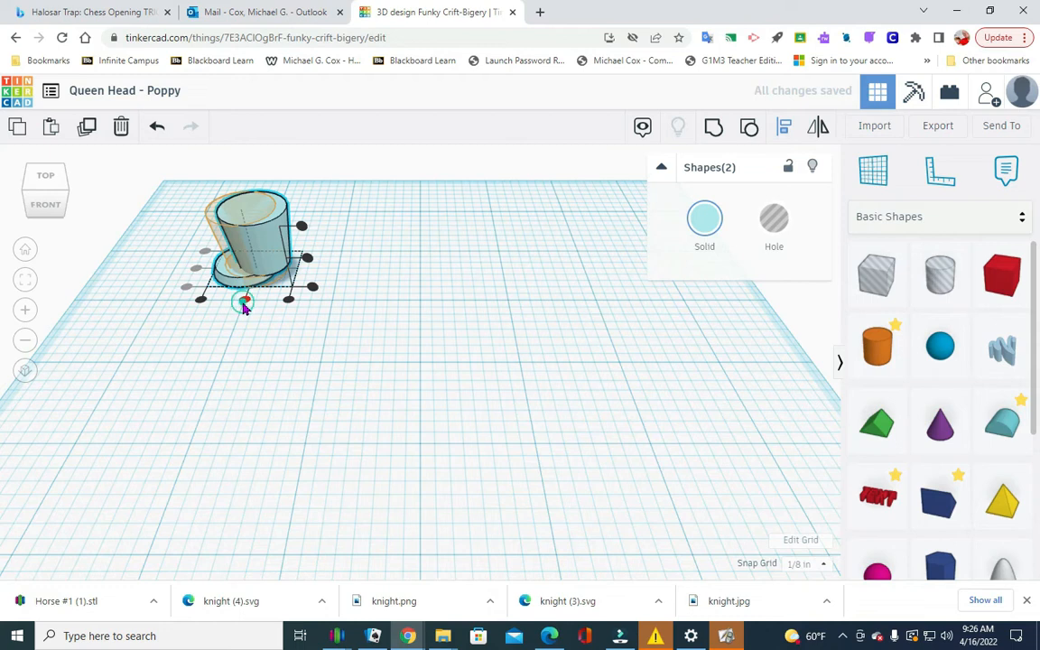
left_click(244, 300)
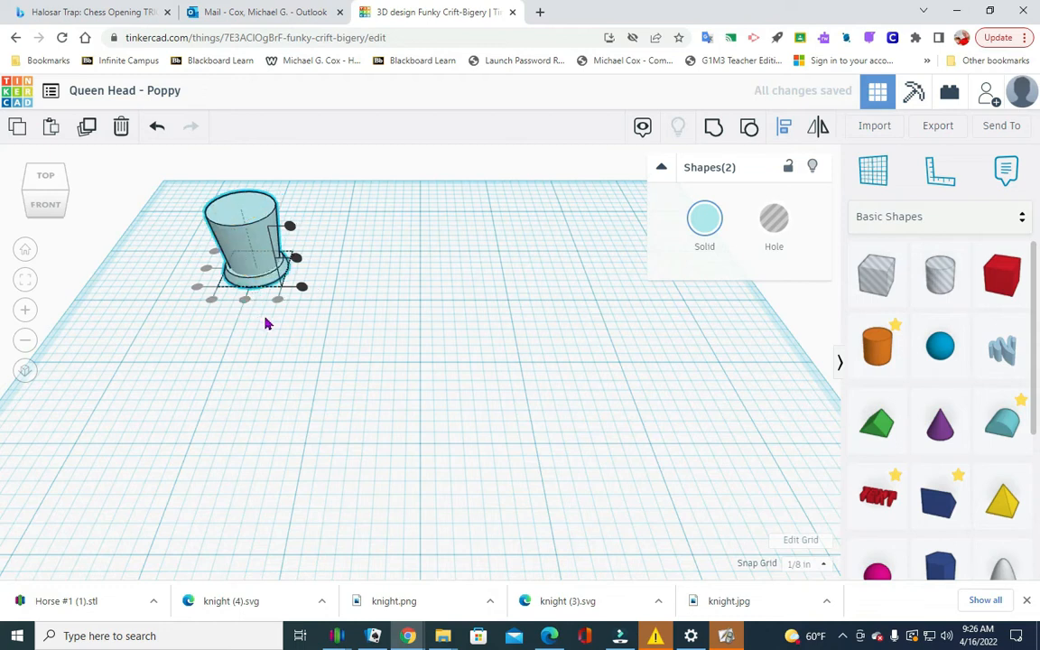
left_click(716, 128)
left_click(442, 300)
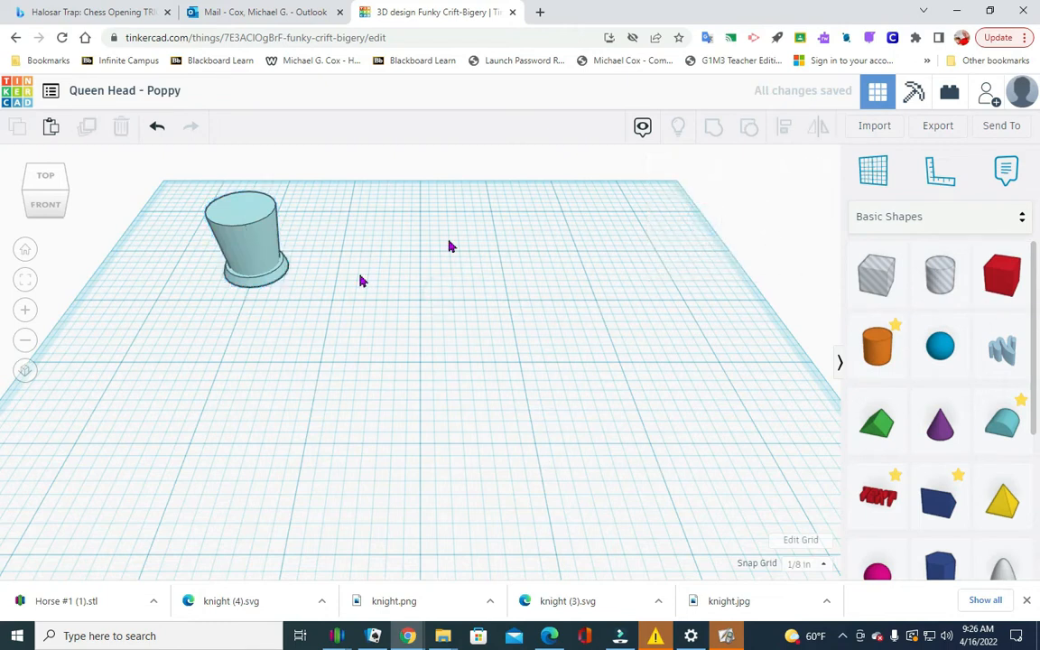
Add a torus from the basic shapes beside the cone body and check its width and depth.
scroll(959, 422, "down", 2)
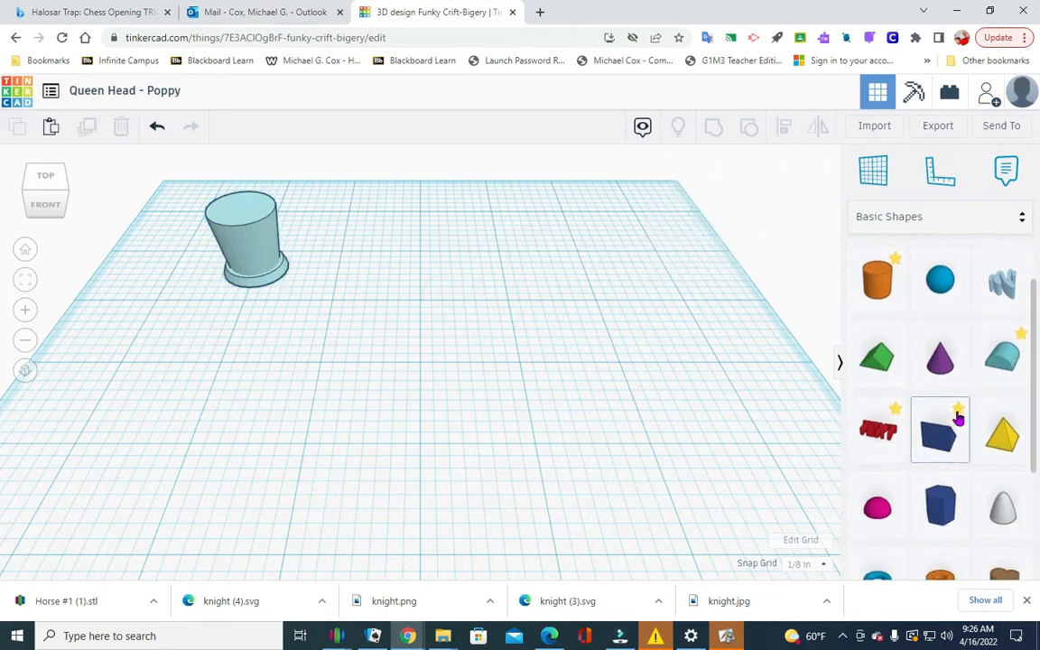
scroll(962, 412, "down", 1)
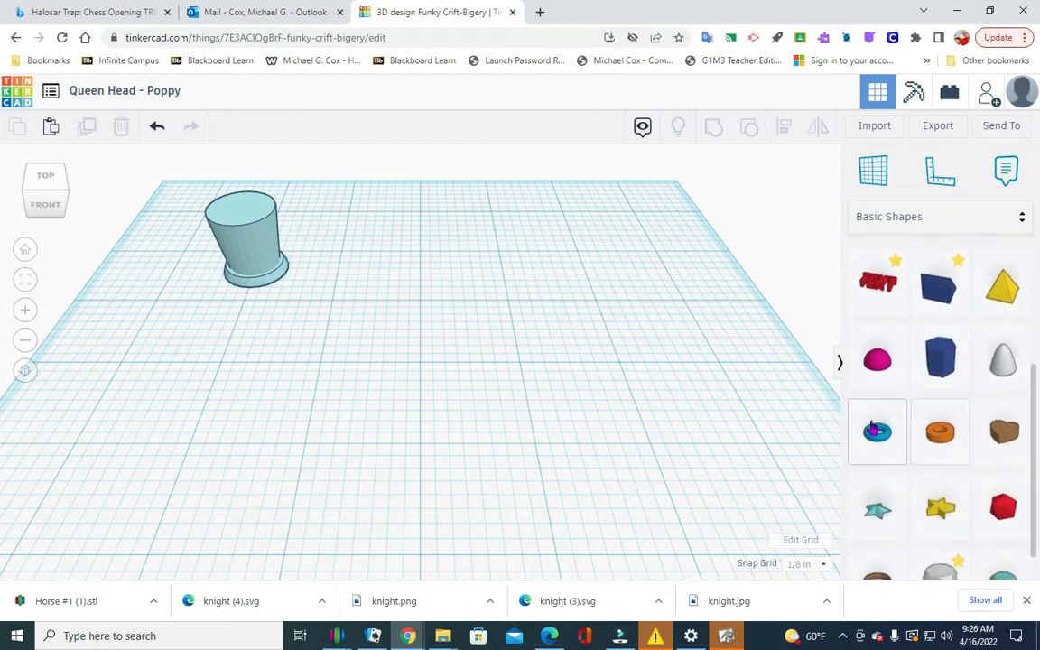
left_click_drag(889, 444, 407, 271)
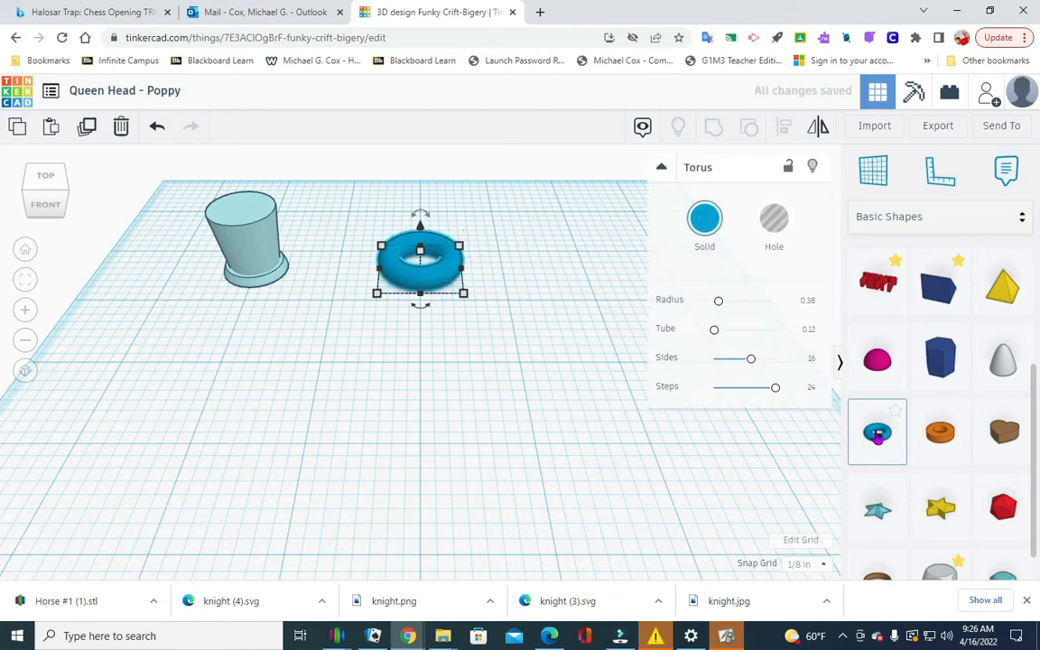
left_click(432, 393)
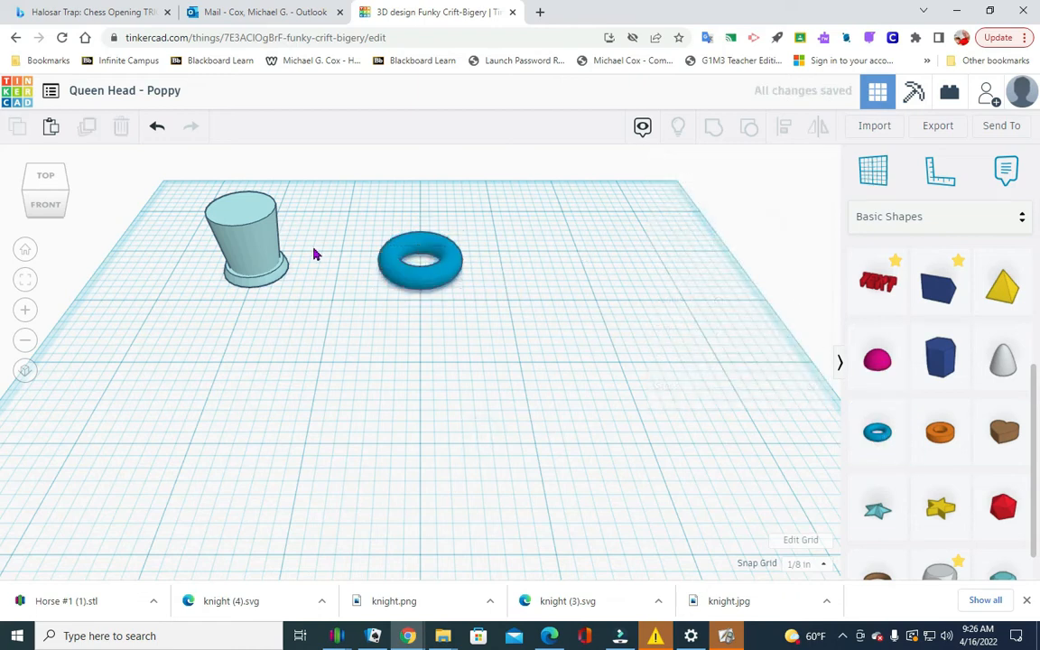
left_click(452, 291)
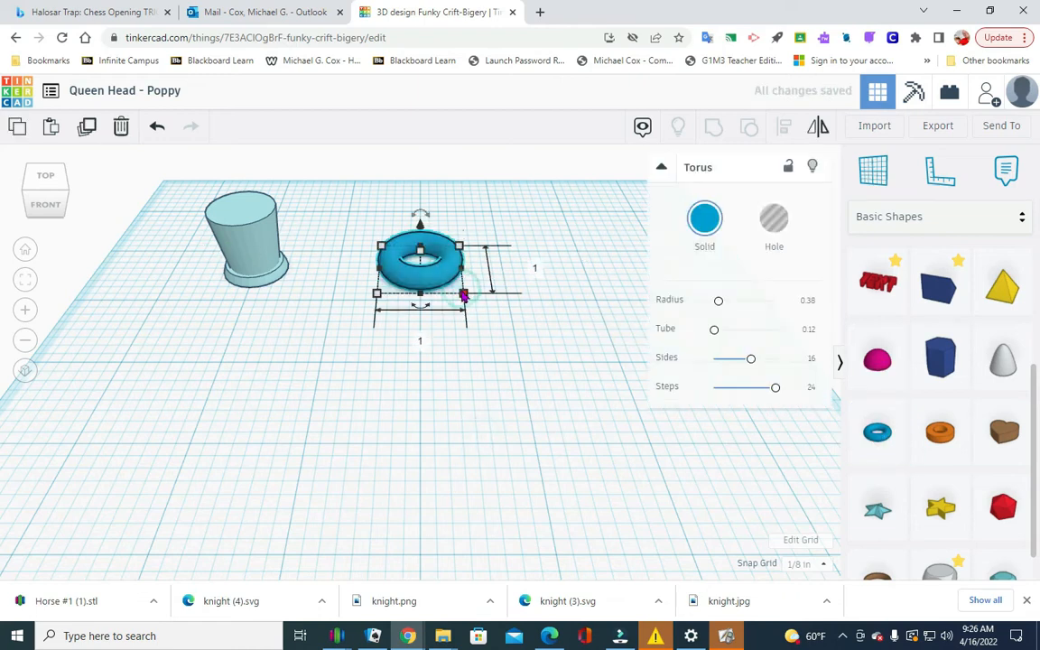
left_click(527, 331)
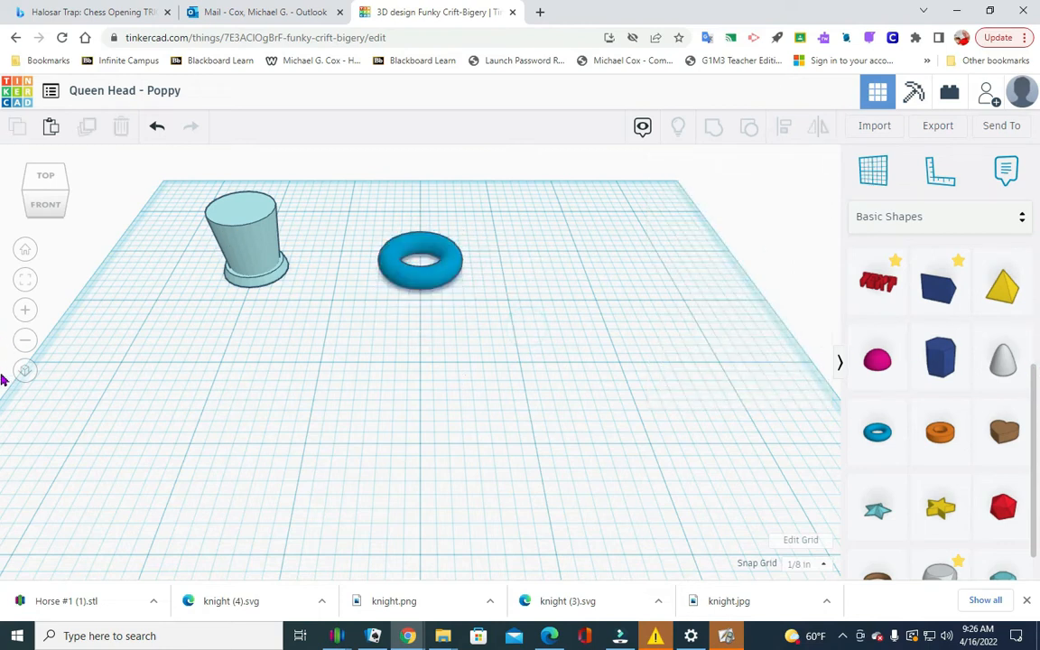
Set the torus's height to 1/8 in.
left_click(422, 278)
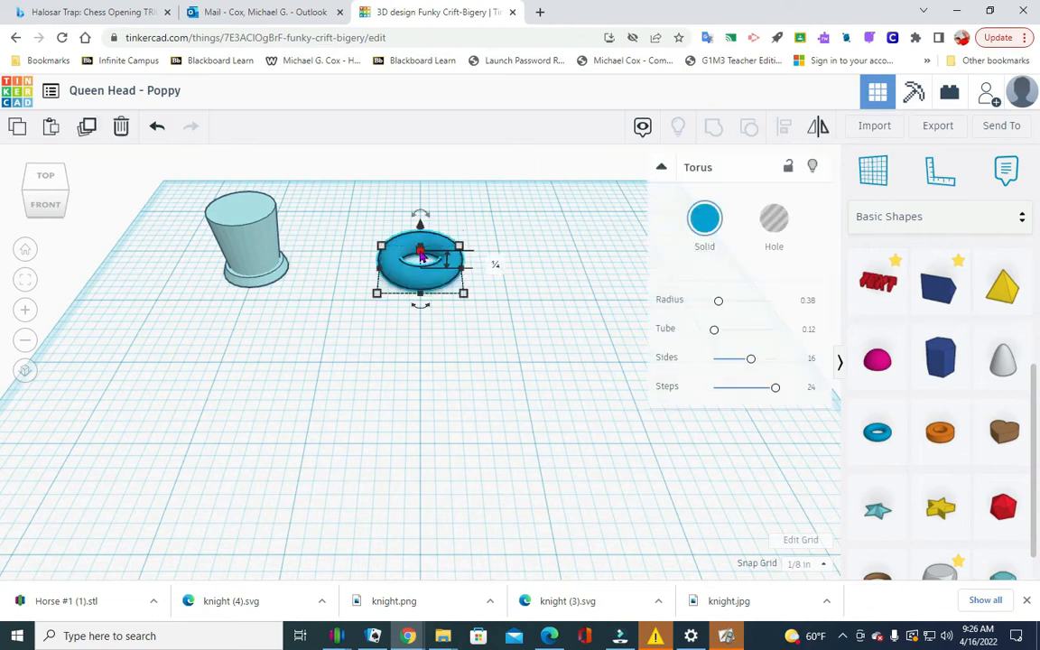
left_click(494, 262)
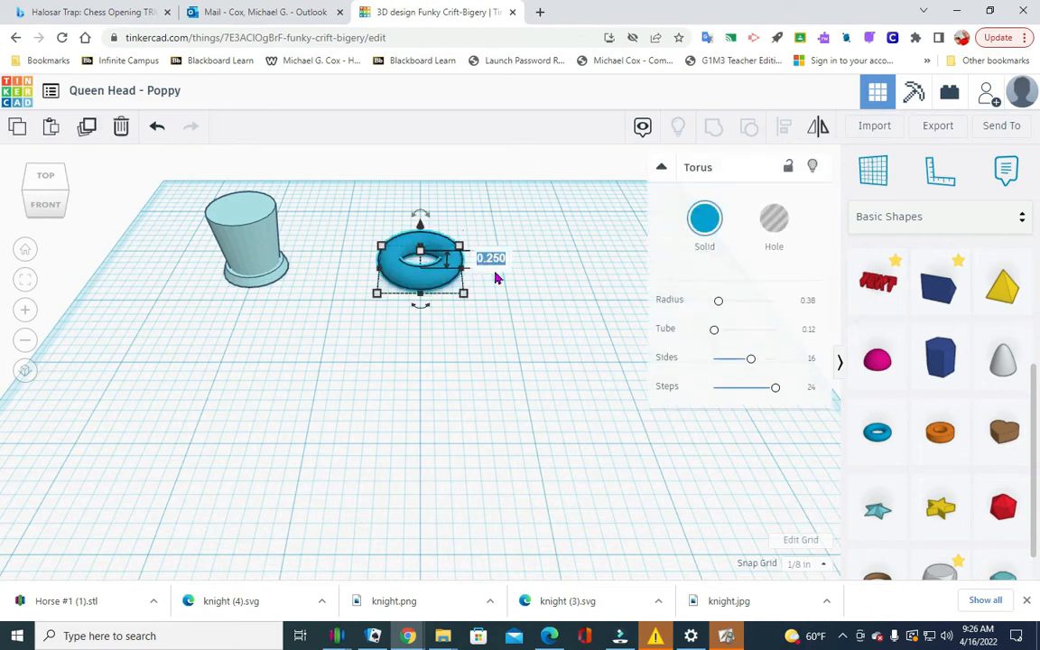
key("BackSpace")
key("Return")
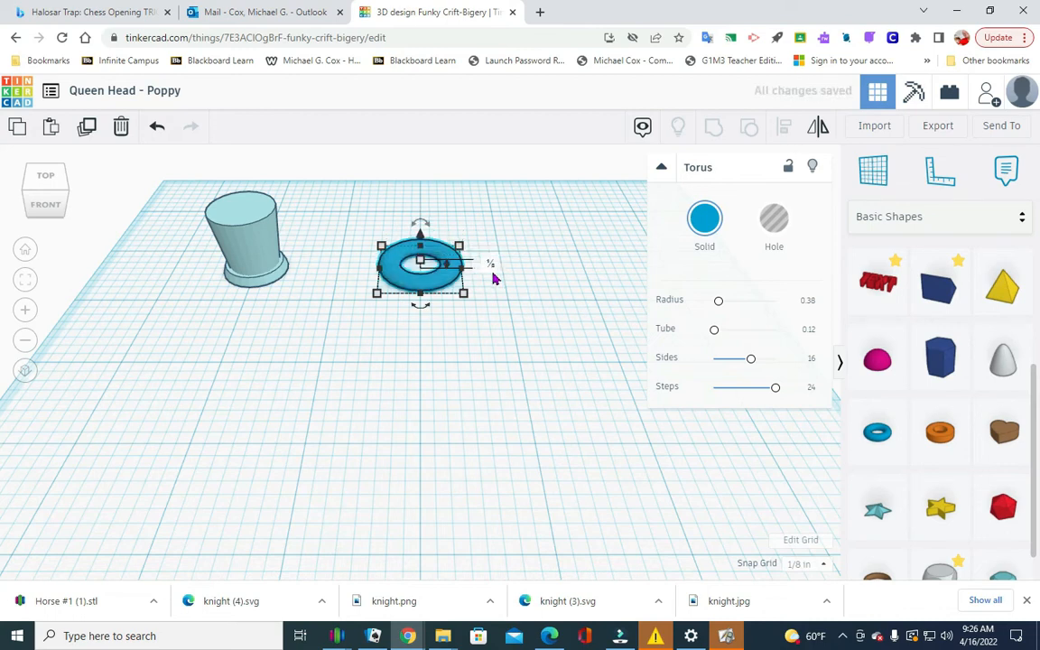
left_click(488, 323)
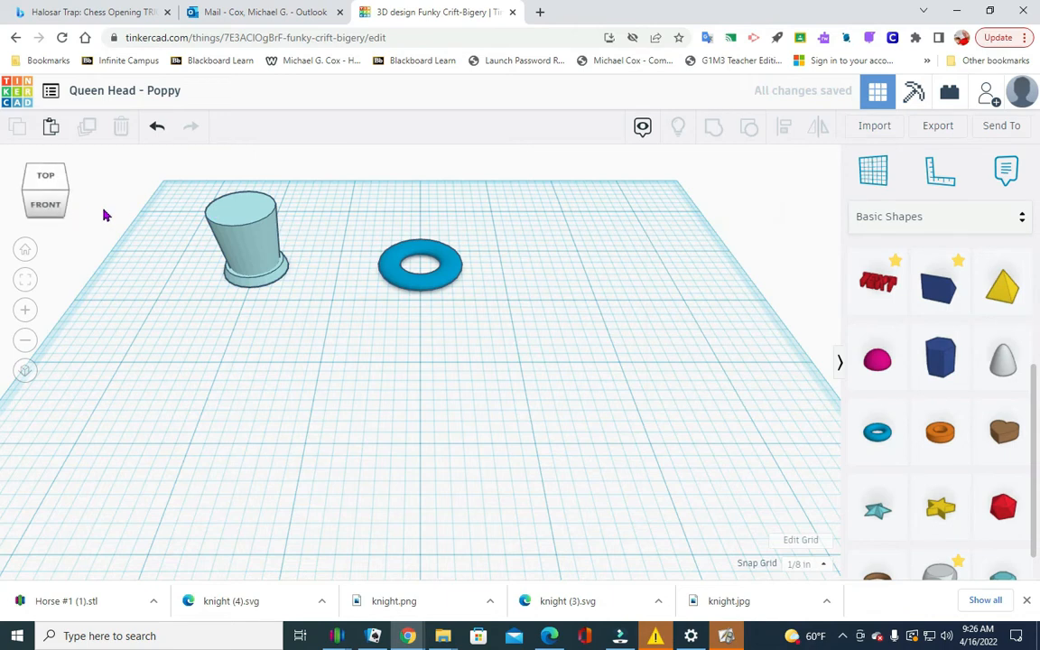
Check the cone body and raise the torus 0.75 in above the workplane.
left_click(241, 215)
left_click(326, 240)
left_click(424, 263)
left_click_drag(422, 242, 421, 233)
left_click(533, 287)
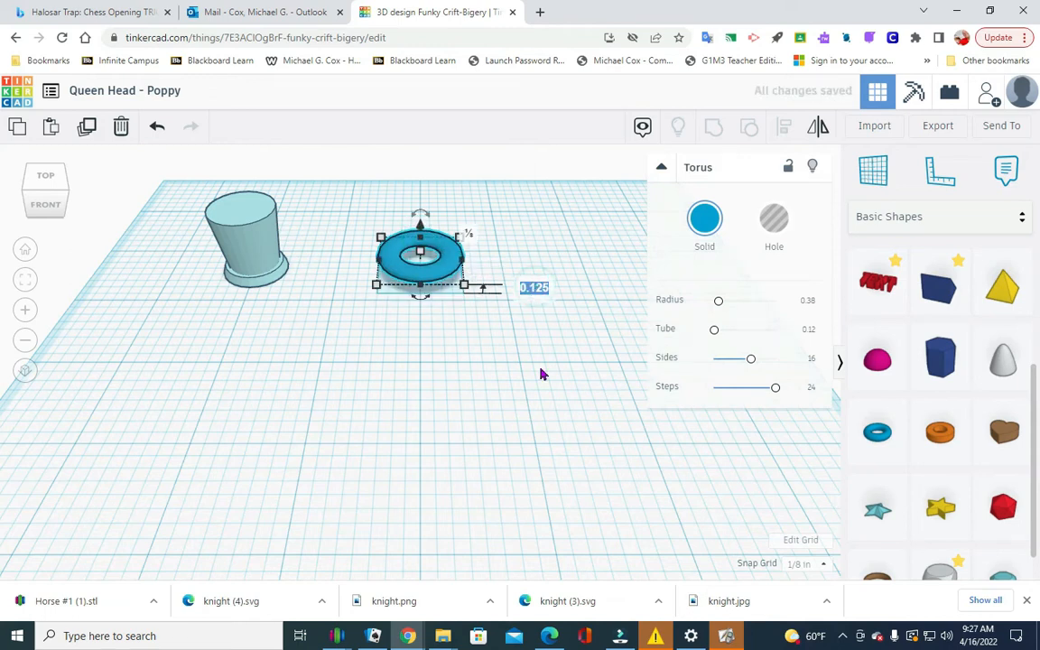
type(".75")
key("Return")
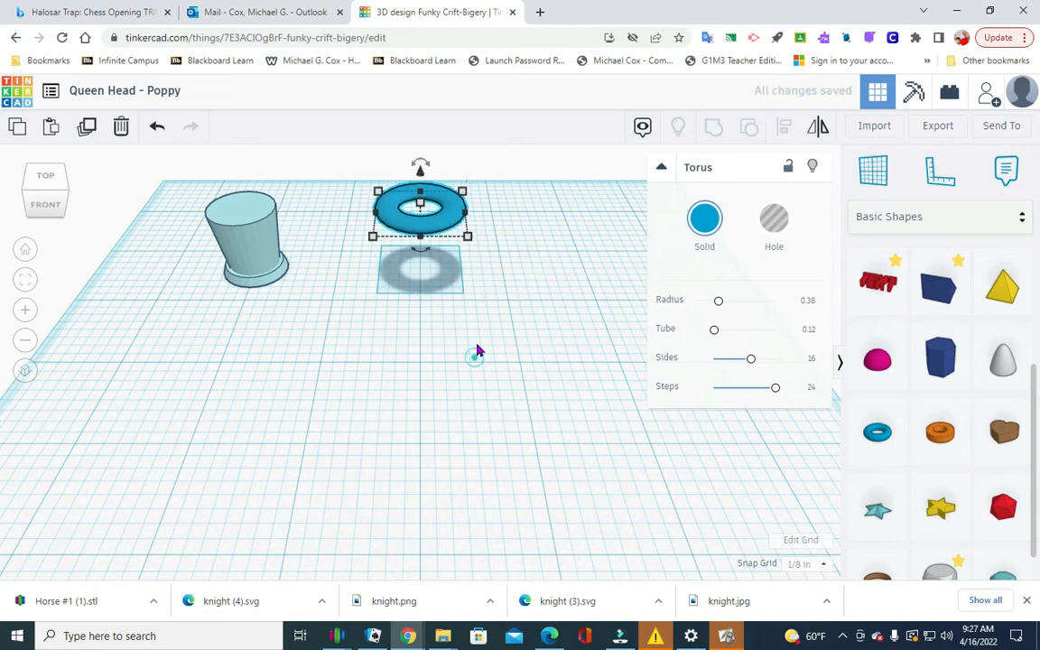
Move the grouped cone and disc body beneath the raised torus.
left_click(476, 295)
left_click_drag(256, 243, 434, 258)
left_click(486, 335)
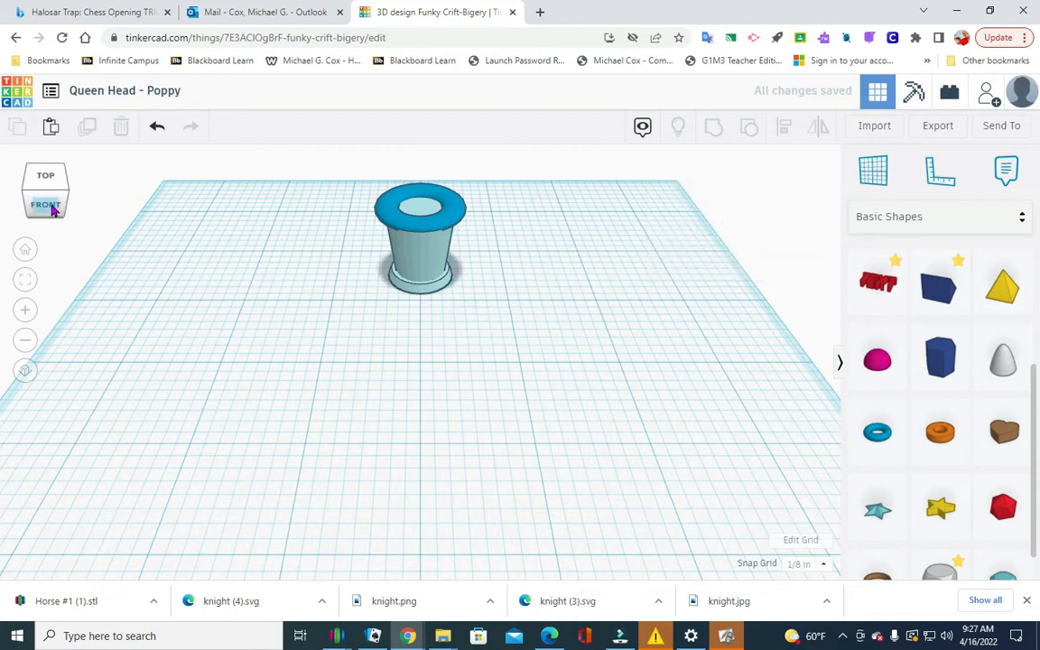
Align the torus and the cone body on their centres in both horizontal directions and group them.
left_click(45, 204)
mouse_move(52, 207)
left_mouse_down()
mouse_move(30, 206)
mouse_move(61, 211)
left_mouse_up()
left_click_drag(327, 337, 390, 210)
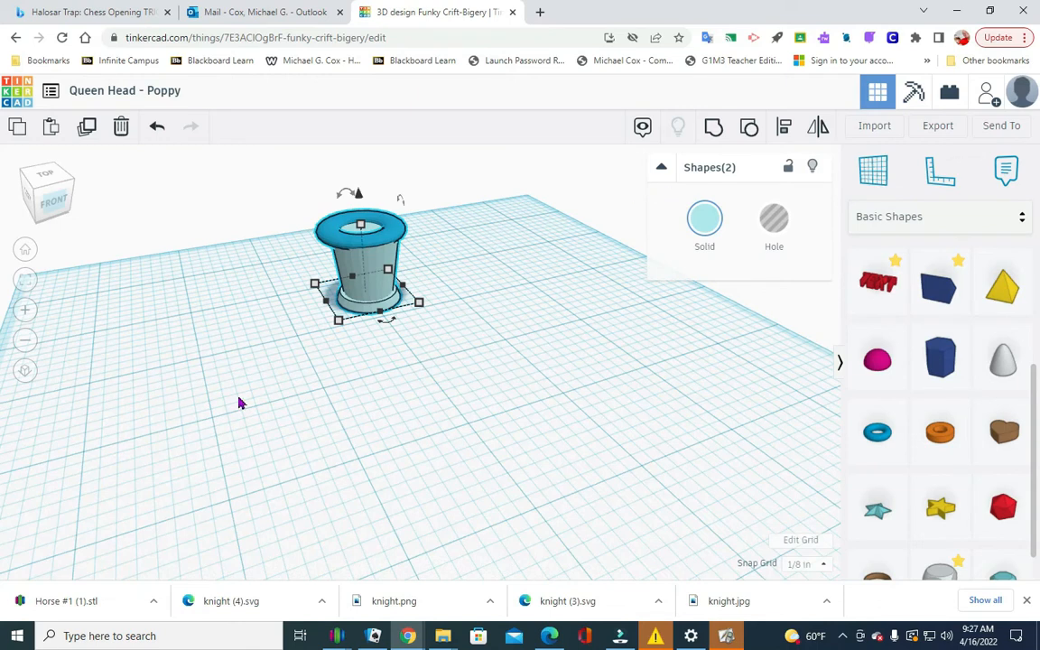
left_click_drag(307, 374, 394, 181)
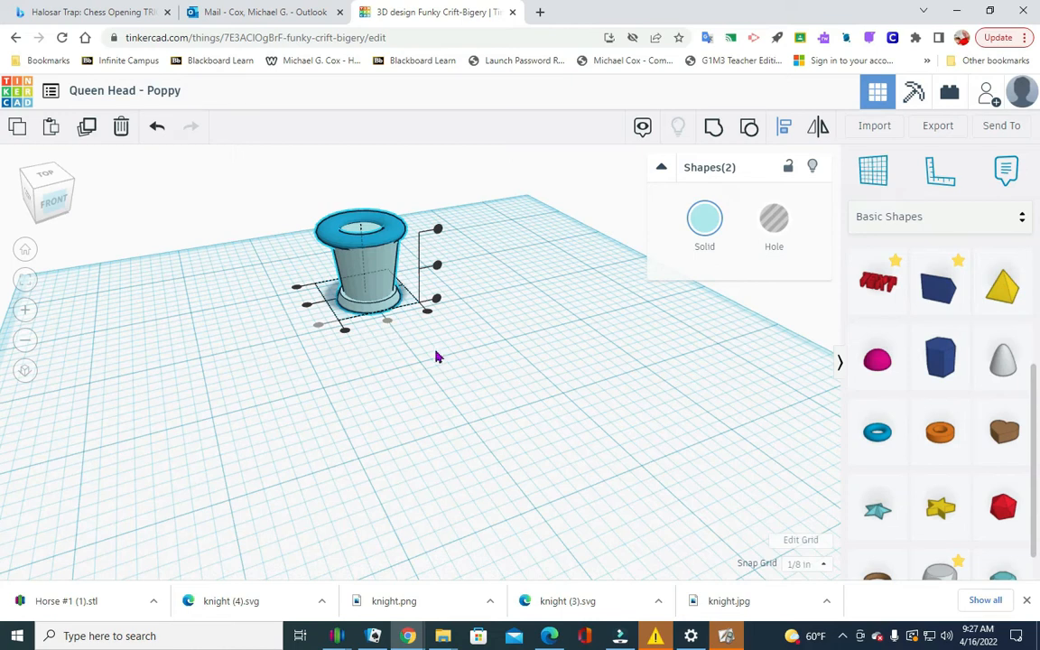
scroll(123, 364, "up", 2)
scroll(130, 350, "down", 3)
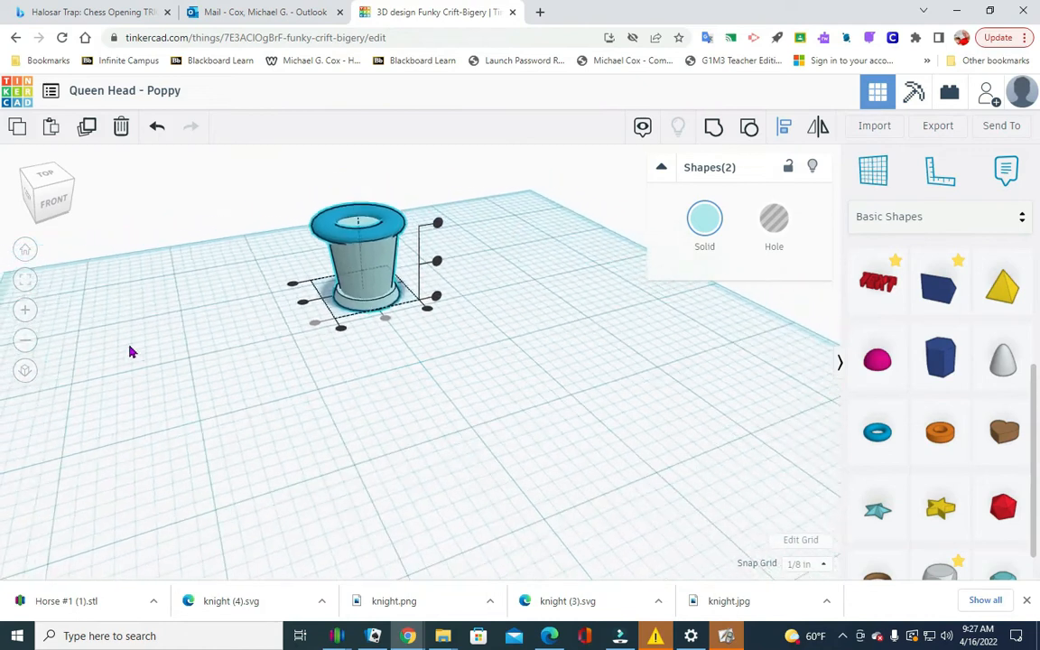
scroll(153, 347, "down", 2)
scroll(170, 346, "up", 3)
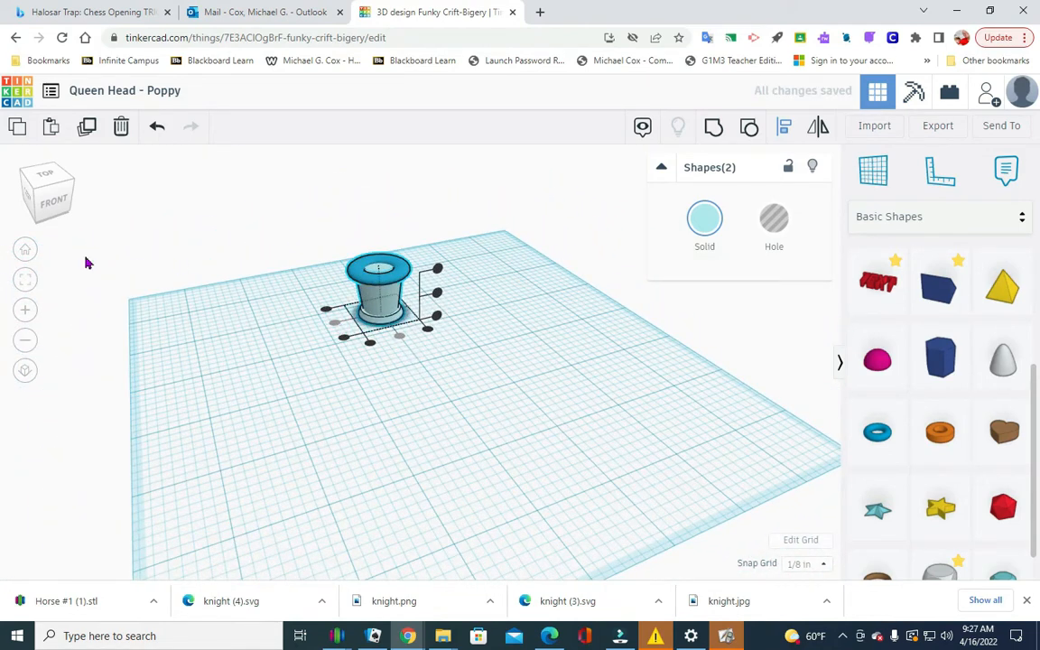
key("ctrl+g")
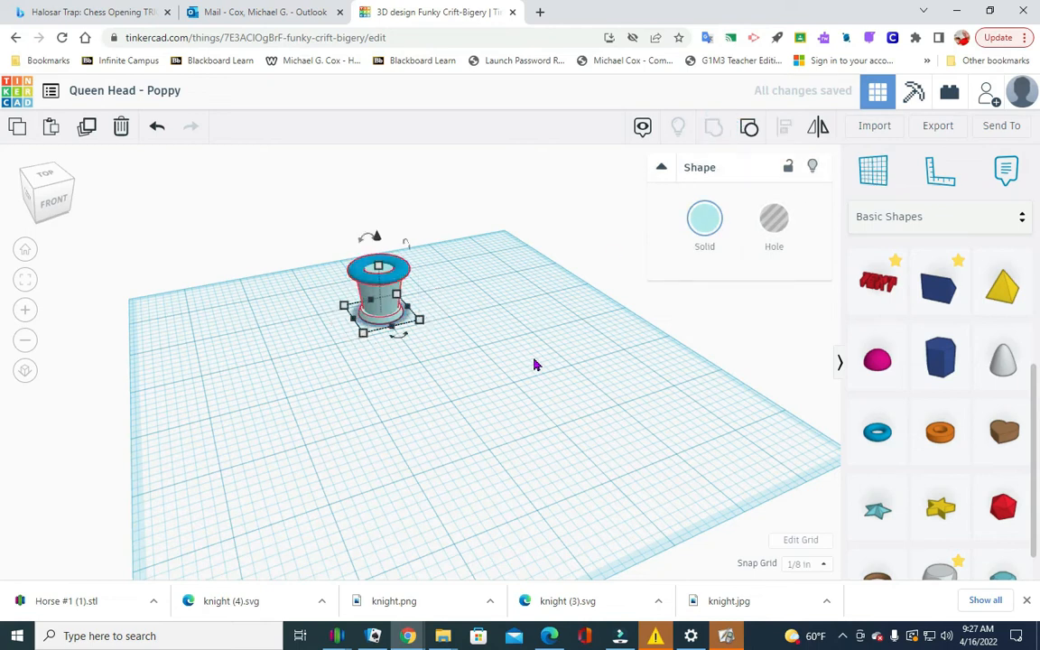
left_click(534, 360)
Move the grouped queen head forward from the back edge toward the middle of the workplane.
mouse_move(65, 213)
left_mouse_down()
mouse_move(5, 209)
mouse_move(35, 209)
mouse_move(27, 212)
mouse_move(72, 237)
mouse_move(65, 230)
left_mouse_up()
left_click(50, 171)
left_click_drag(403, 307, 408, 384)
left_click(550, 368)
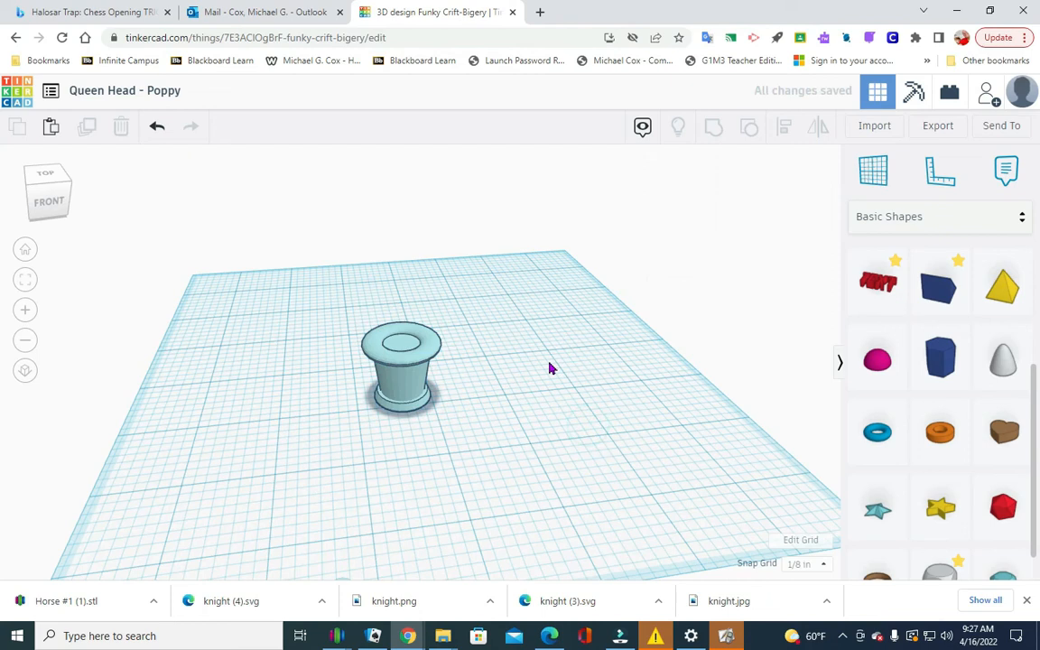
Add a sphere beside the queen head and set its width to 0.2 in.
scroll(975, 386, "down", 1)
scroll(988, 393, "up", 2)
scroll(989, 393, "up", 3)
left_click_drag(940, 332, 508, 402)
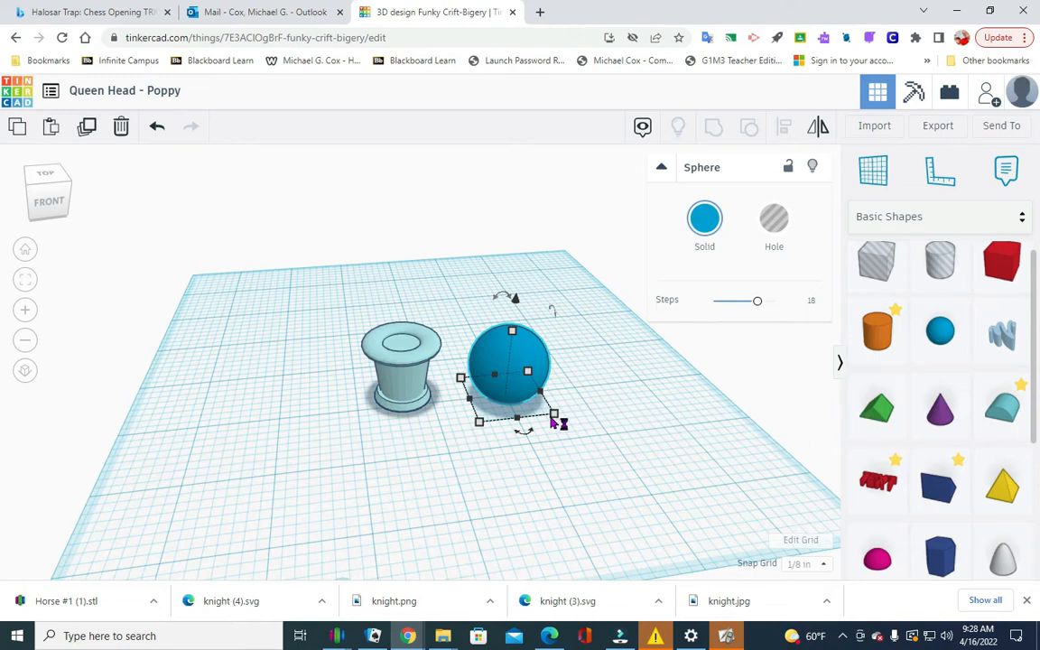
left_click(545, 469)
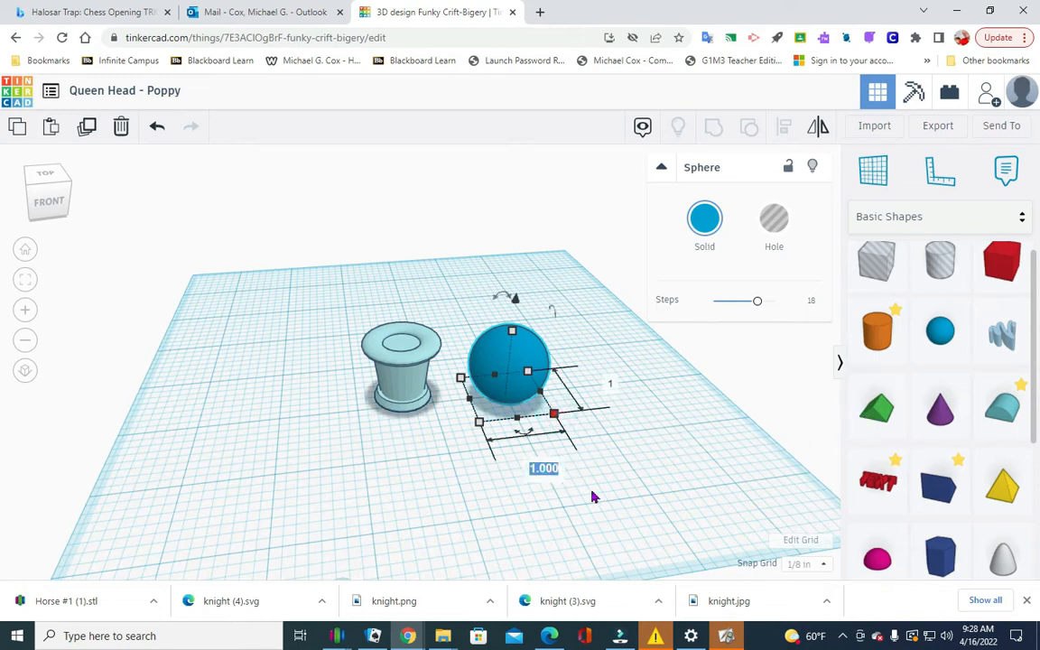
key("BackSpace")
key("Return")
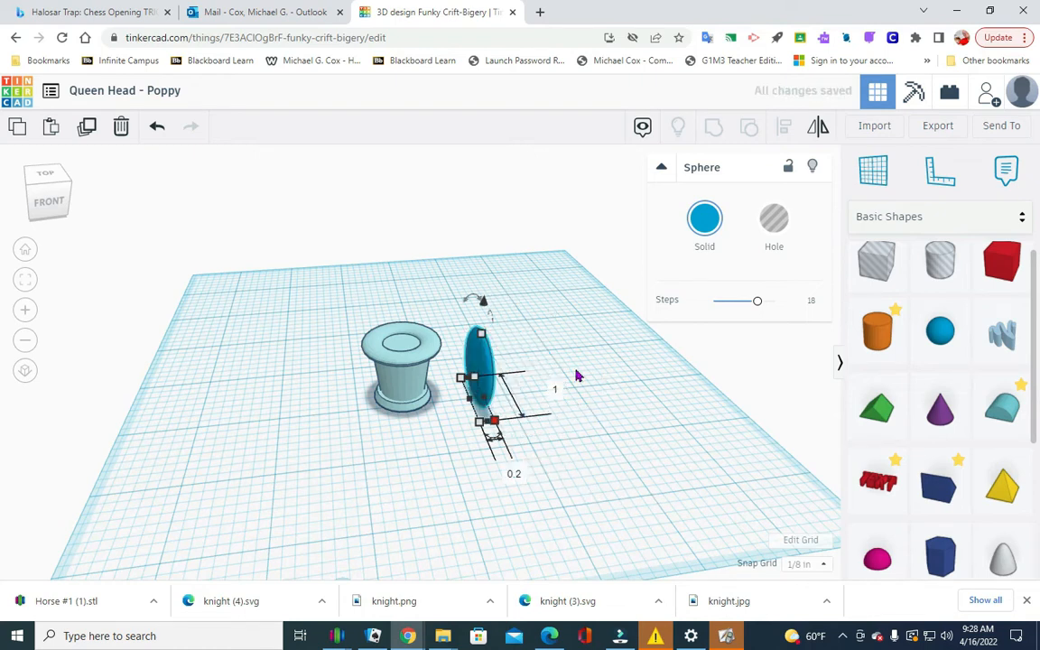
Set the narrowed sphere's length to 1.1 in.
left_click(557, 389)
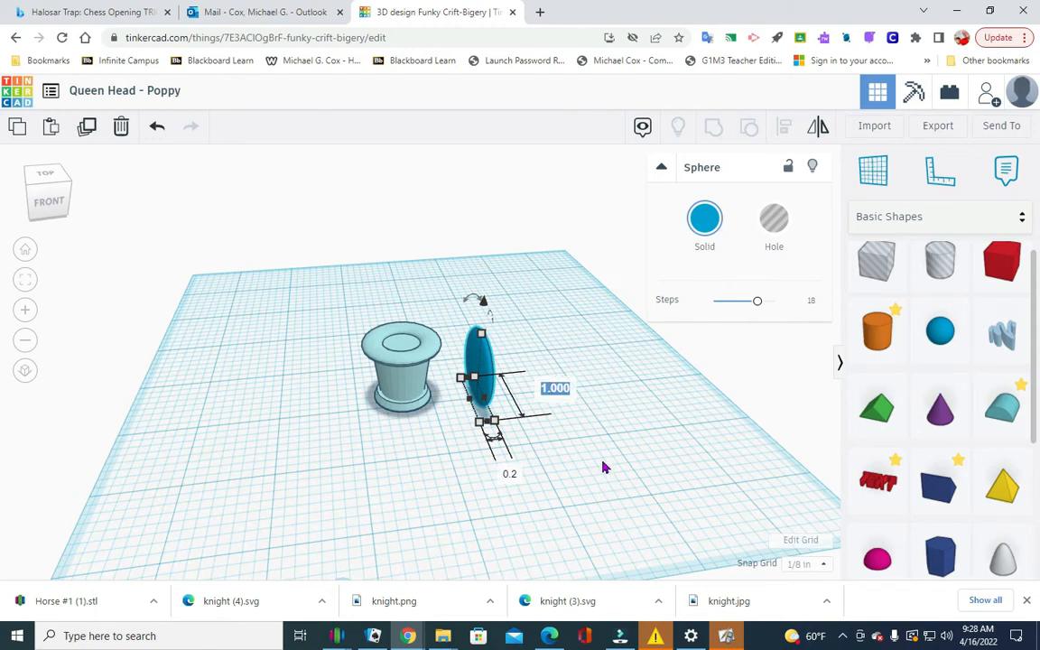
key("BackSpace")
type("1.1")
key("Return")
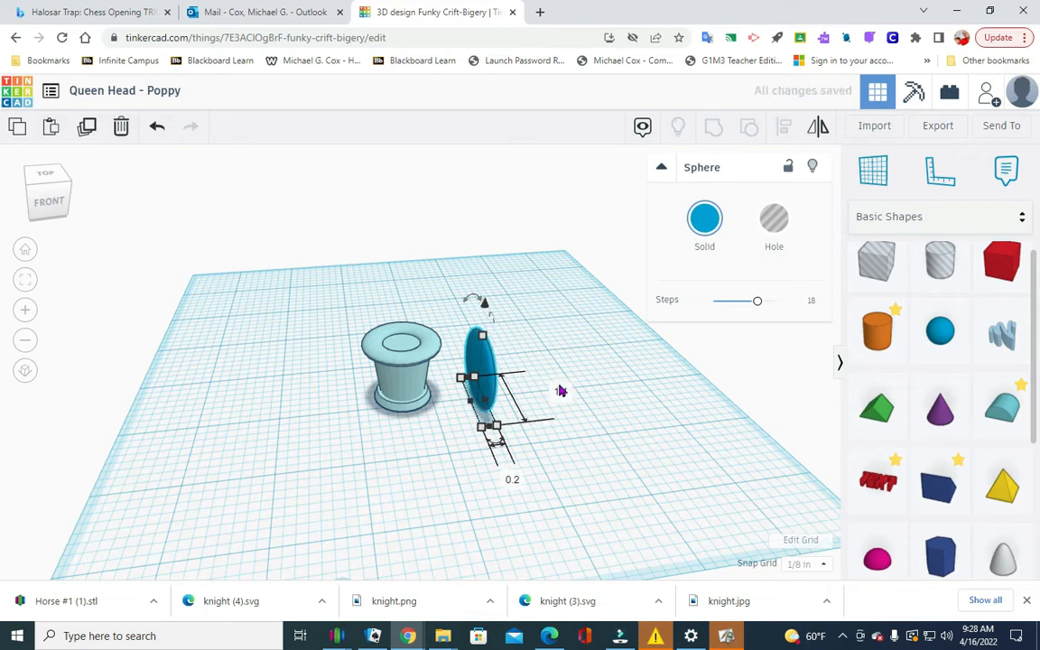
left_click(620, 388)
Set the sphere's height to 0.2 in to make a thin, elongated ellipsoid.
left_click(481, 354)
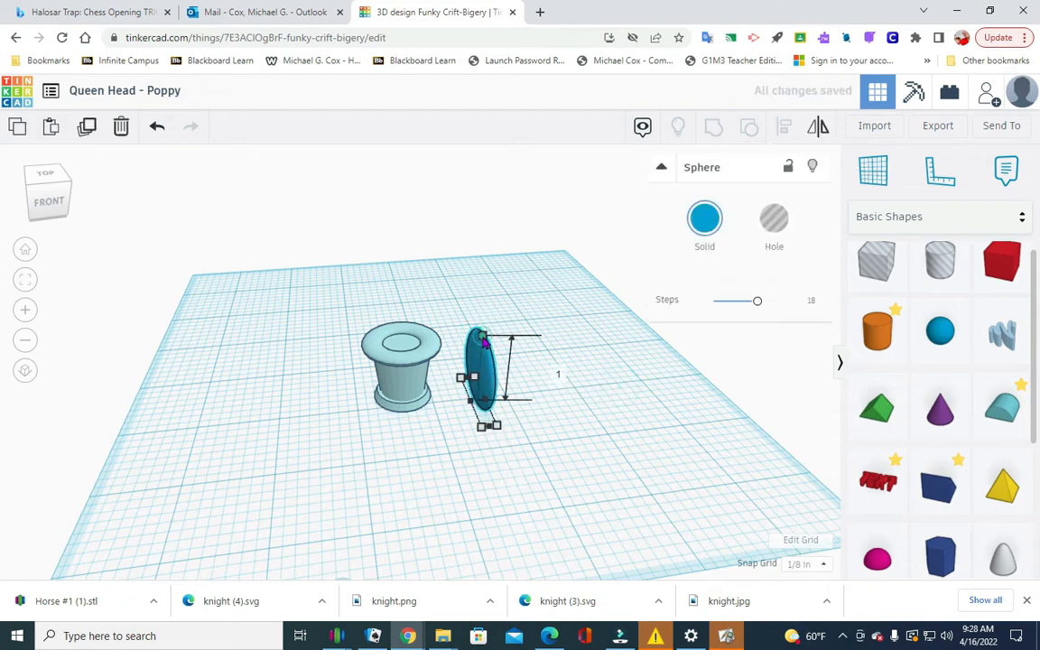
left_click(557, 371)
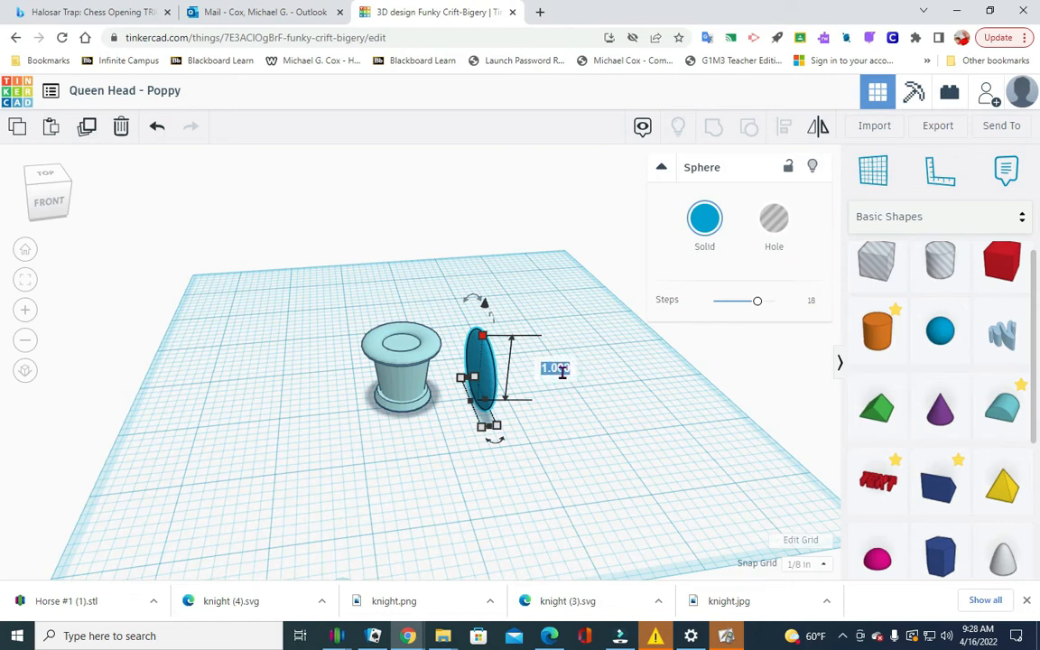
type(".2")
key("Return")
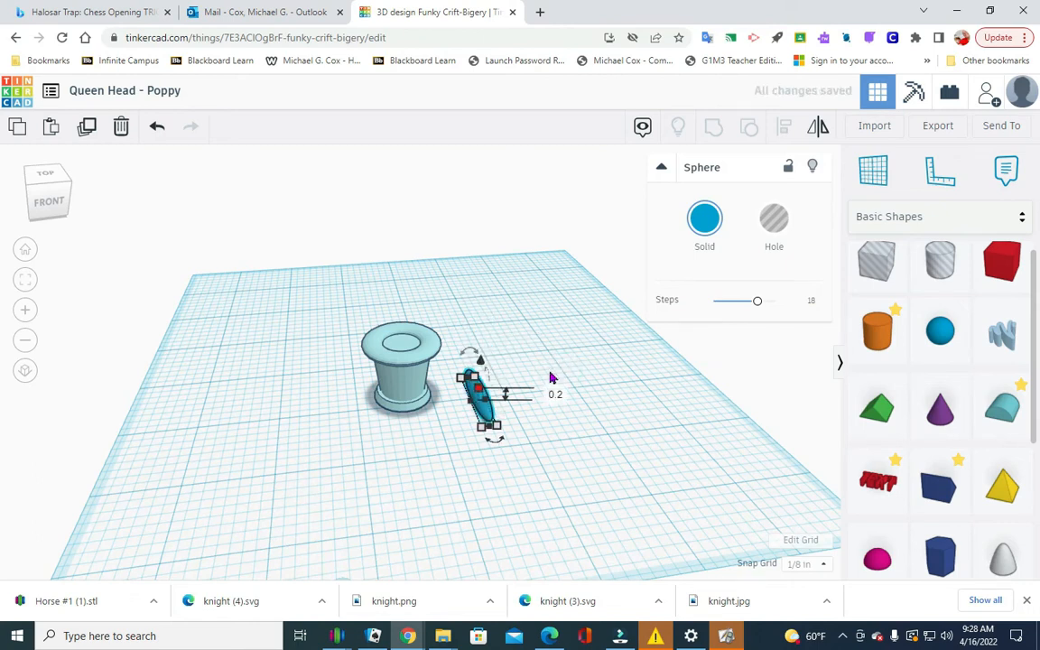
left_click(558, 374)
Turn the elongated sphere beside the queen head into a hole.
left_click_drag(47, 203, 39, 205)
left_click(40, 205)
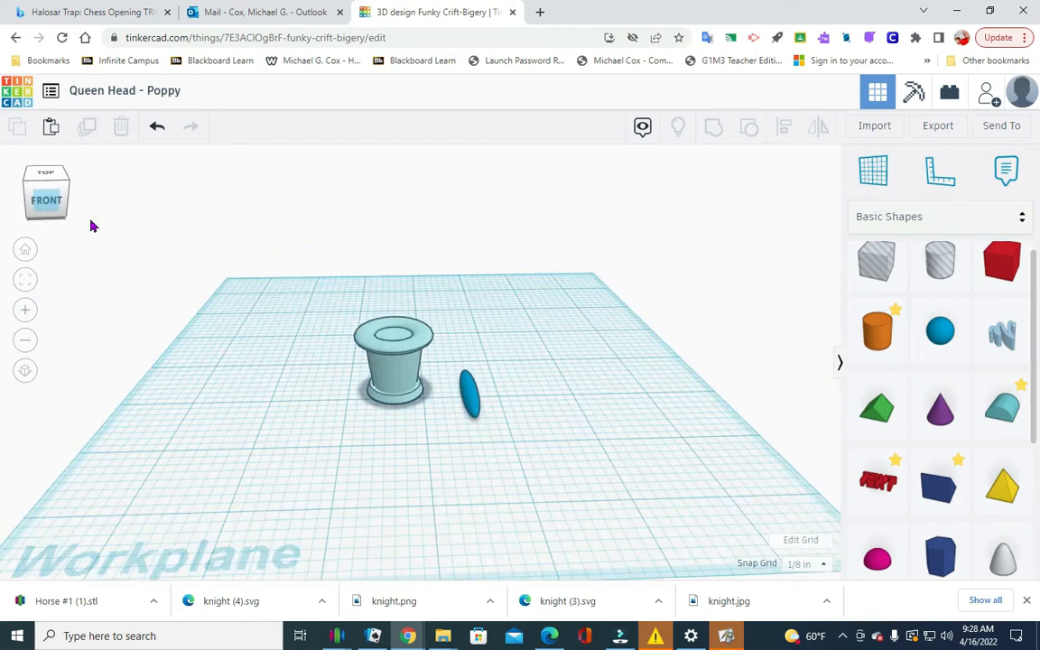
left_click(465, 397)
left_click(774, 228)
left_click(617, 381)
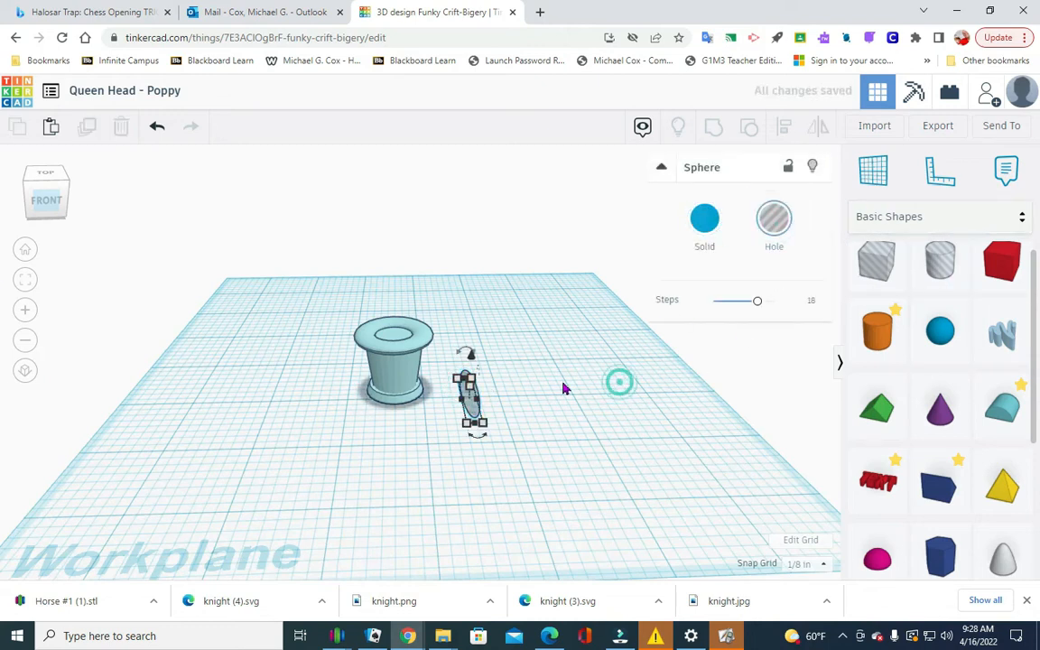
Raise the elongated sphere hole beside the queen head to 0.77 in above the workplane.
left_click(395, 342)
left_click(394, 333)
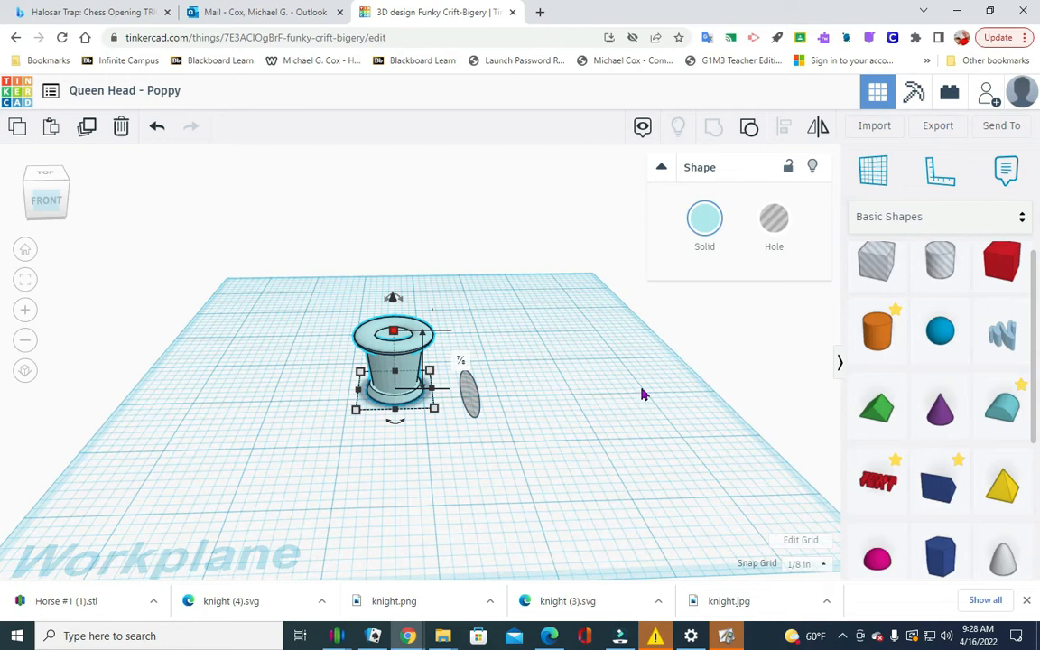
left_click(469, 390)
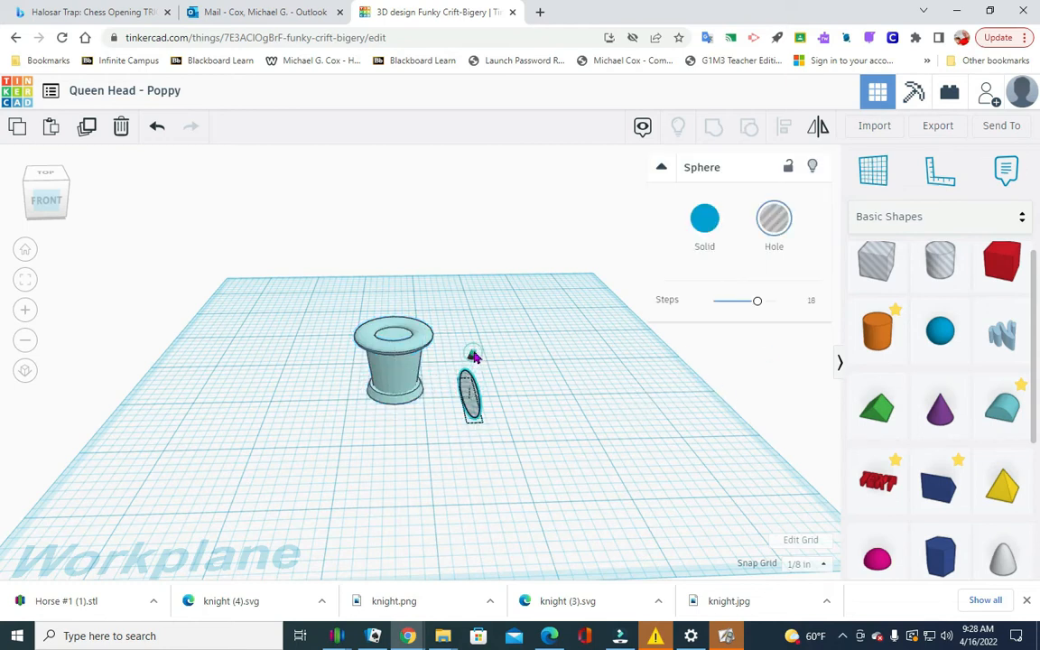
left_click(506, 411)
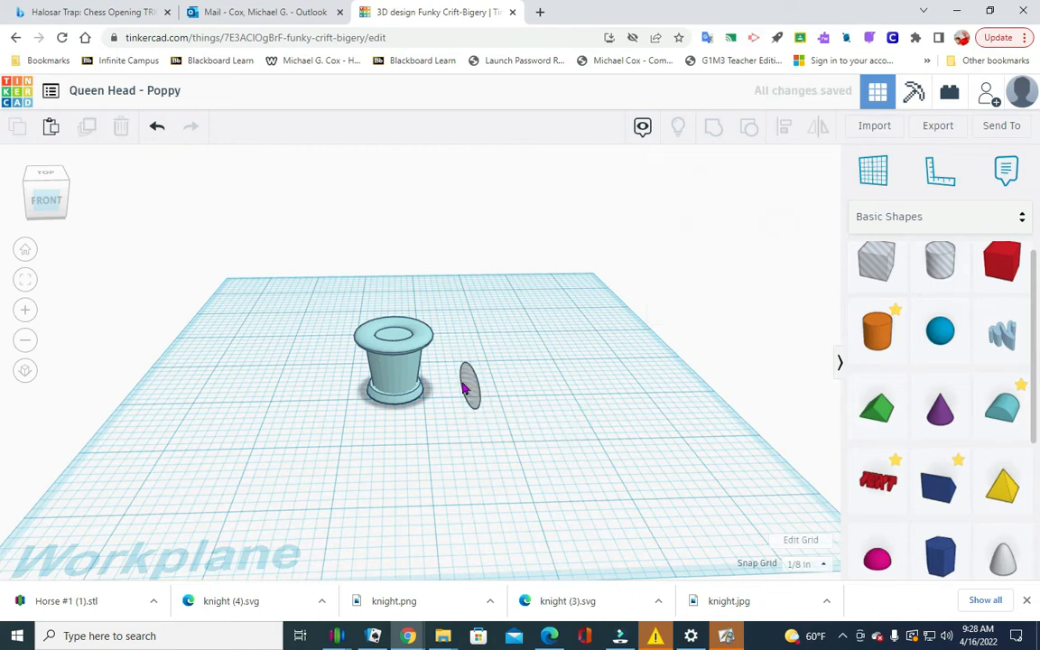
left_click(463, 388)
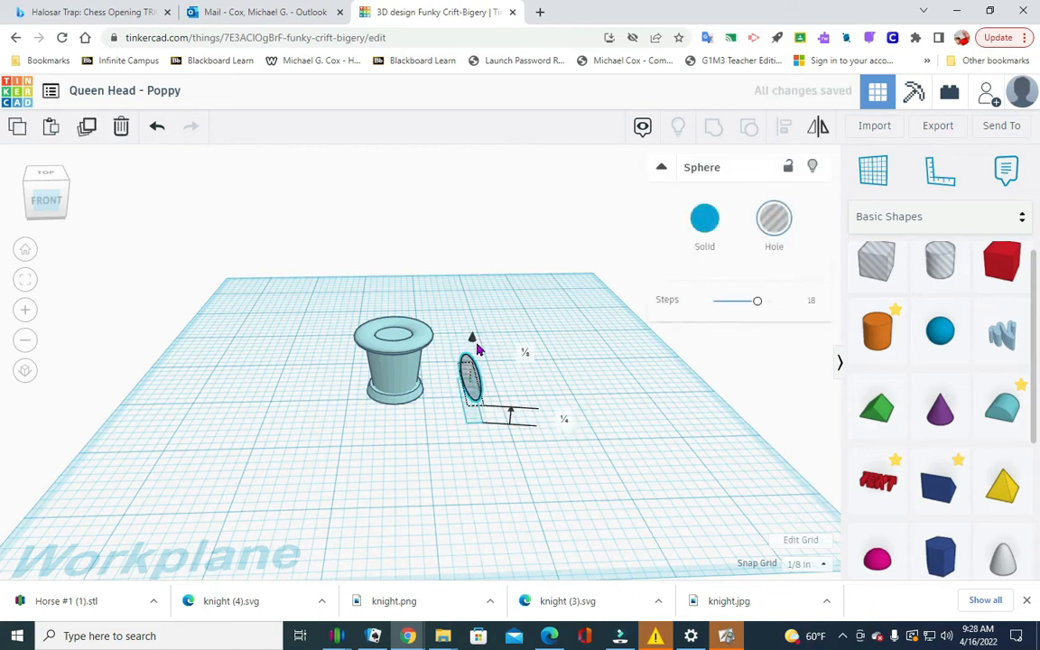
left_click(564, 418)
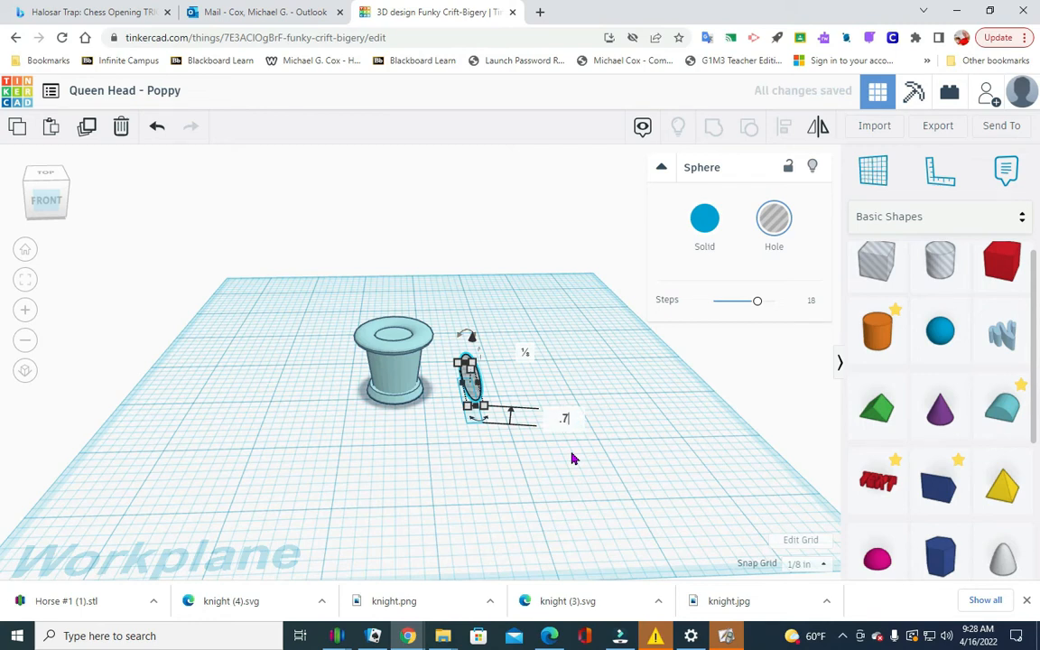
type(".77")
key("Return")
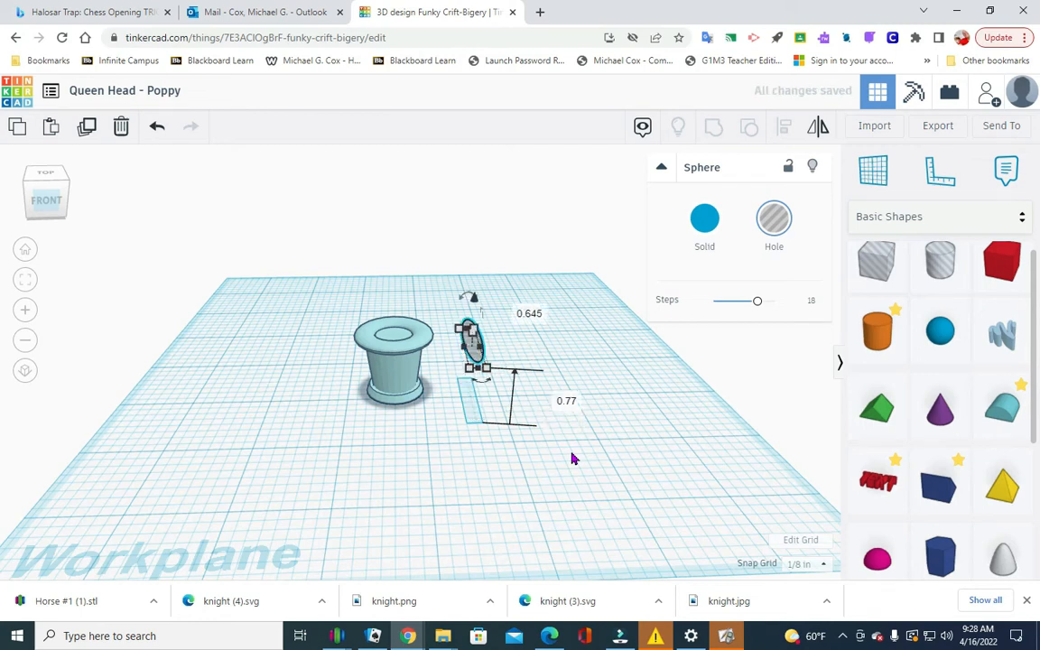
left_click(679, 460)
Check the queen head's height, and set the elongated sphere hole's elevation above the workplane to 0.8 in.
left_click_drag(40, 198, 47, 197)
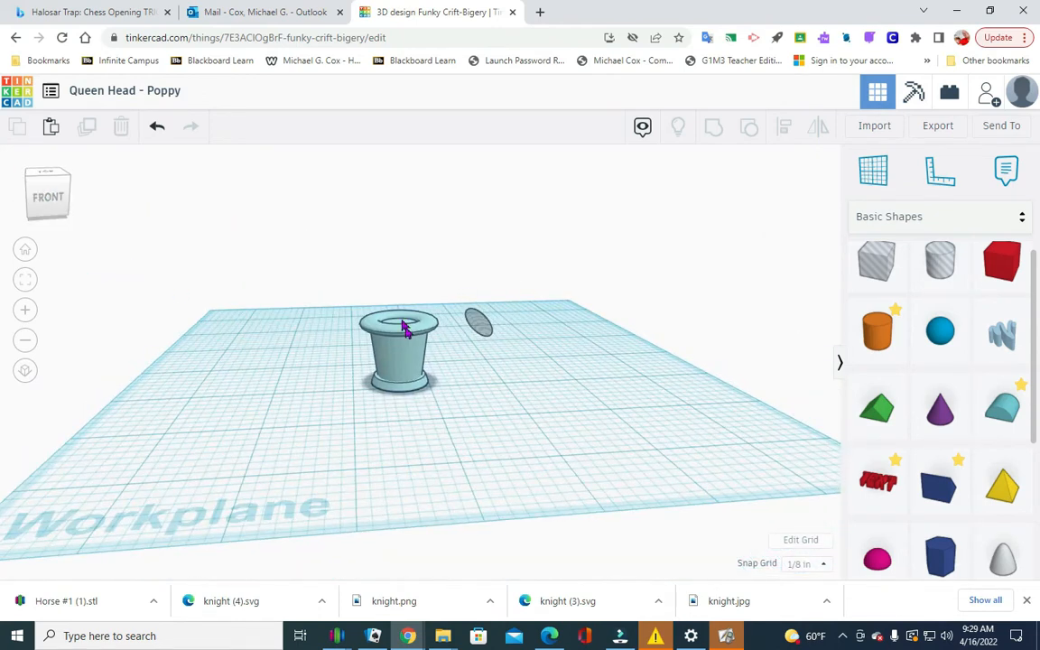
left_click(514, 373)
left_click(393, 334)
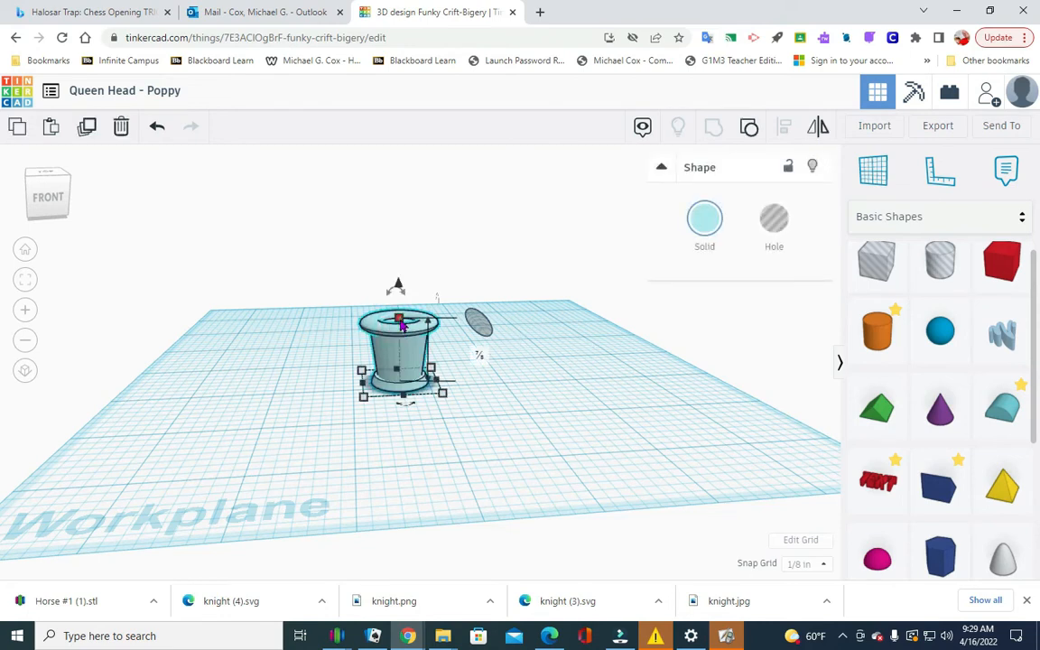
left_click(475, 353)
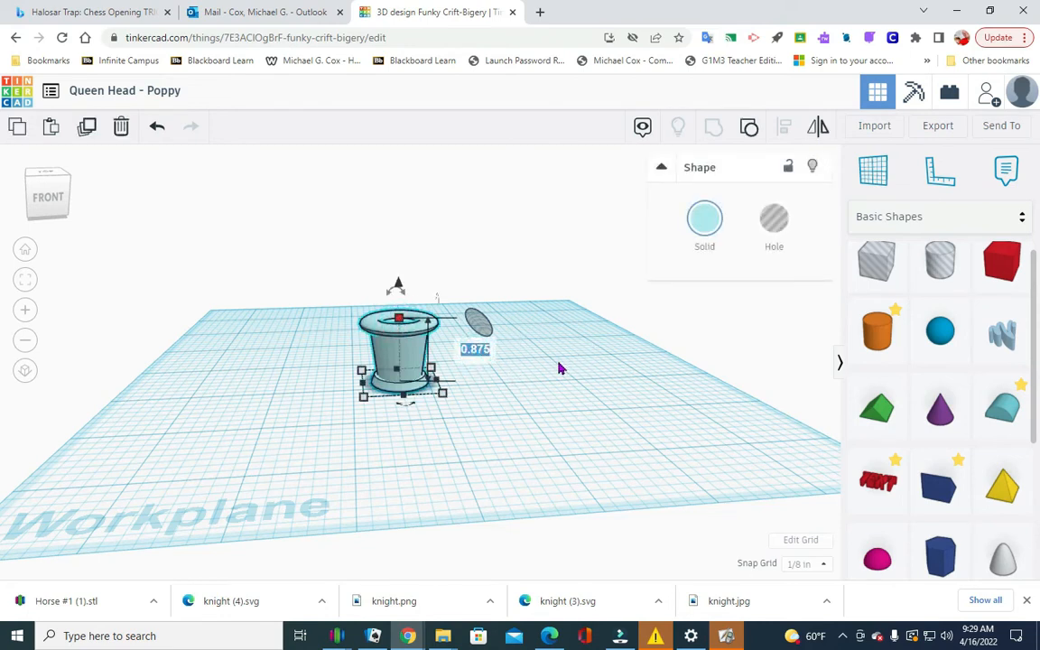
left_click(479, 327)
left_click_drag(478, 273, 478, 264)
left_click(586, 373)
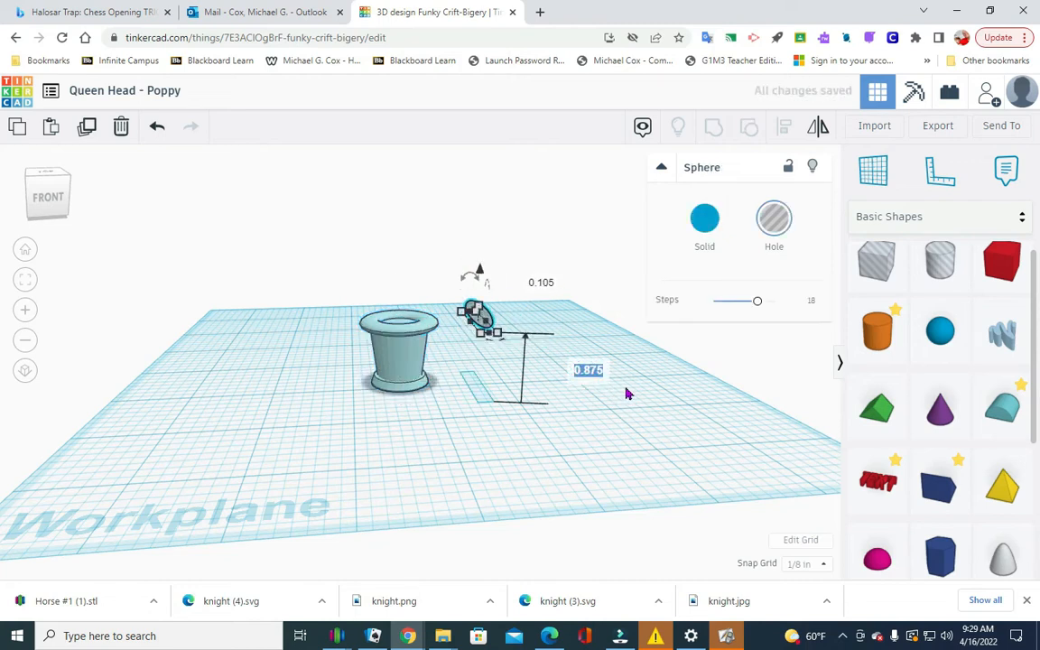
key("BackSpace")
type(".8")
key("Return")
left_click(647, 317)
left_click(363, 446)
Move the elongated sphere hole onto the queen head and centre-align the two shapes along both horizontal axes.
left_click_drag(45, 202, 46, 212)
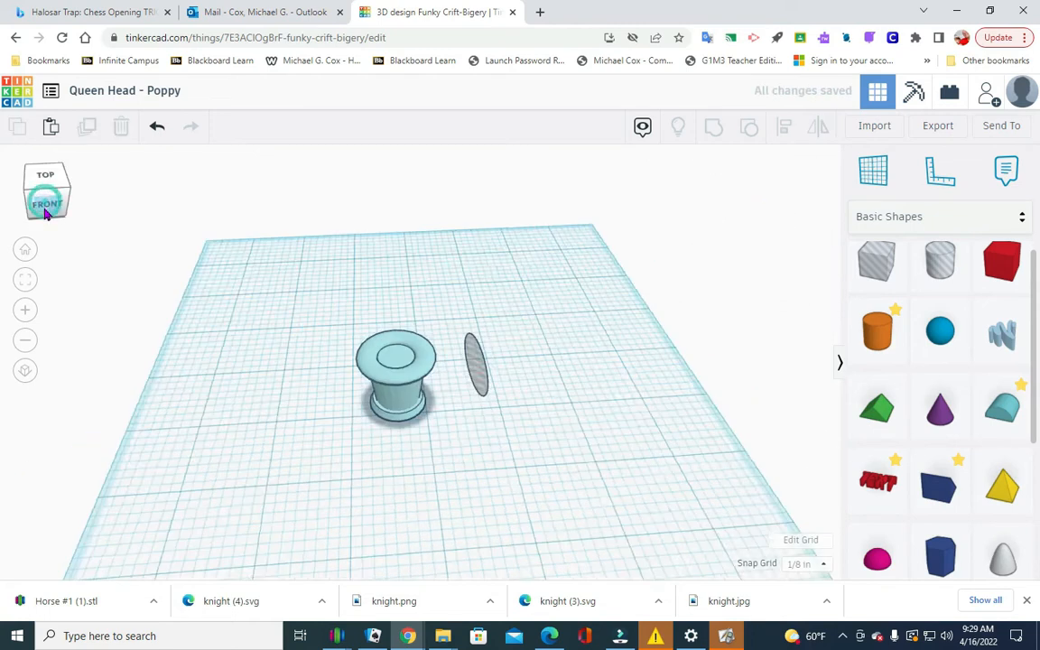
left_click(461, 396)
left_click_drag(462, 397, 404, 388)
left_click(543, 413)
left_click_drag(322, 444, 488, 316)
left_click(784, 127)
left_click(408, 468)
left_click(346, 419)
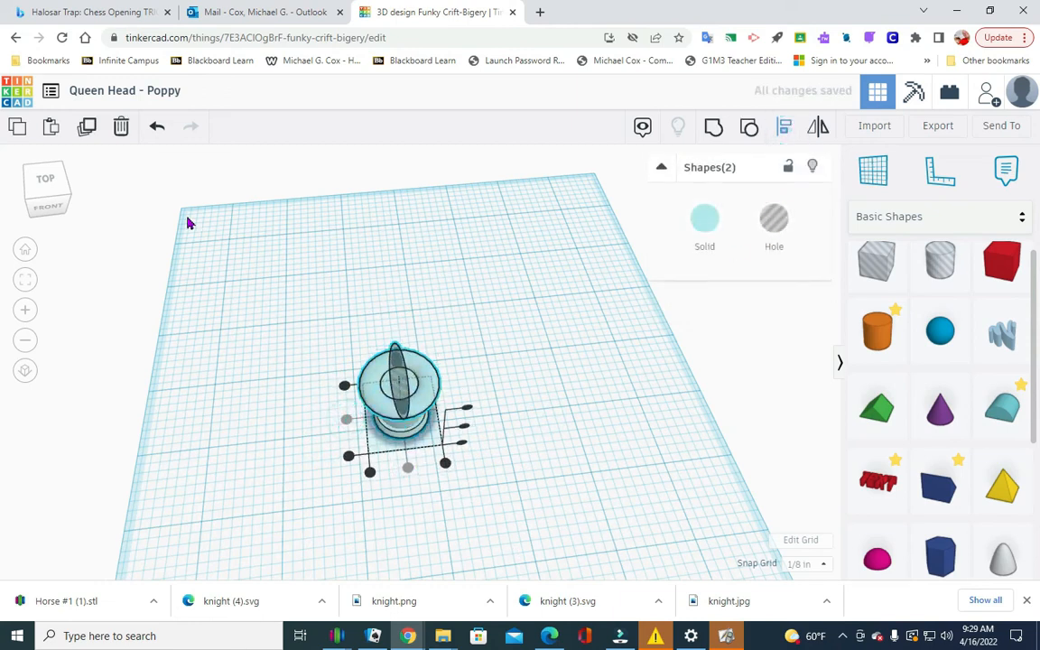
left_click(40, 202)
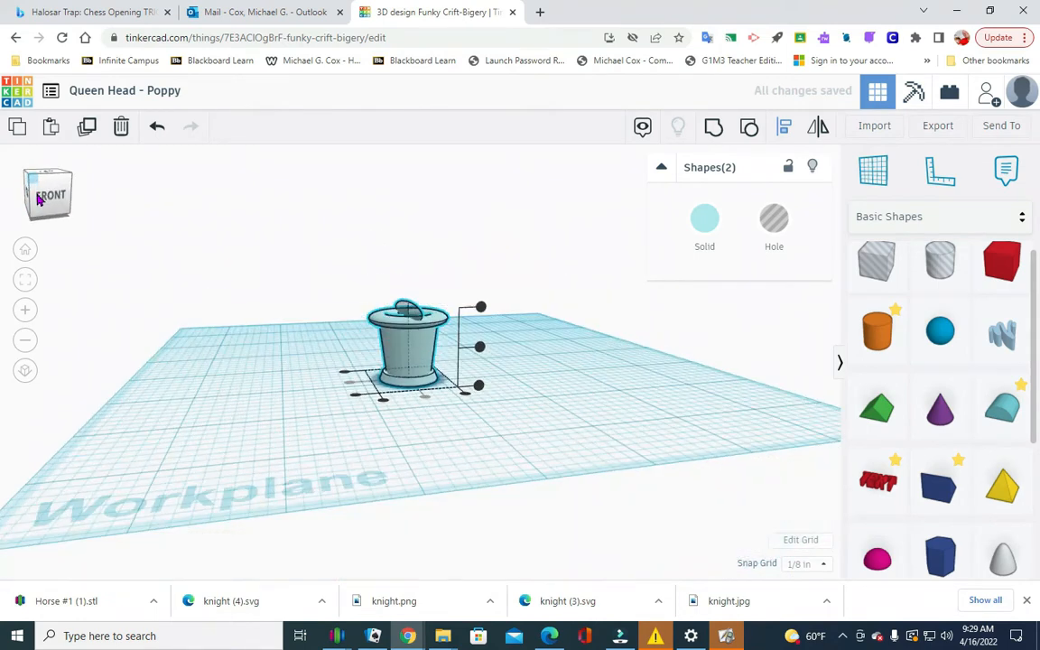
mouse_move(39, 200)
left_mouse_down()
mouse_move(27, 186)
mouse_move(23, 207)
mouse_move(23, 186)
mouse_move(34, 186)
mouse_move(34, 201)
mouse_move(34, 179)
left_mouse_up()
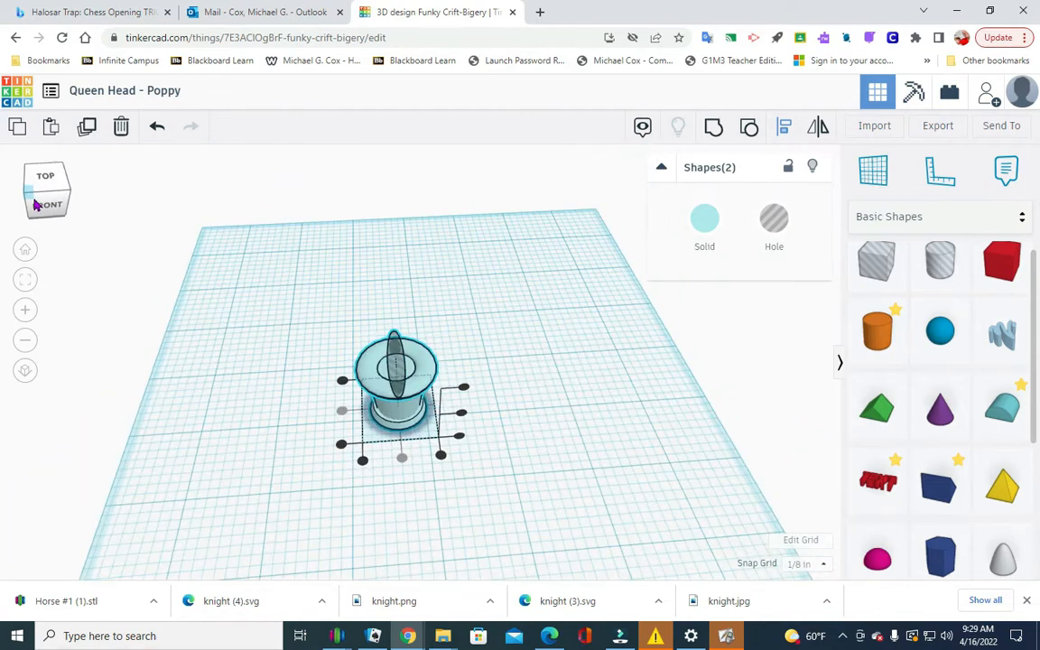
left_click(608, 400)
left_click(621, 372)
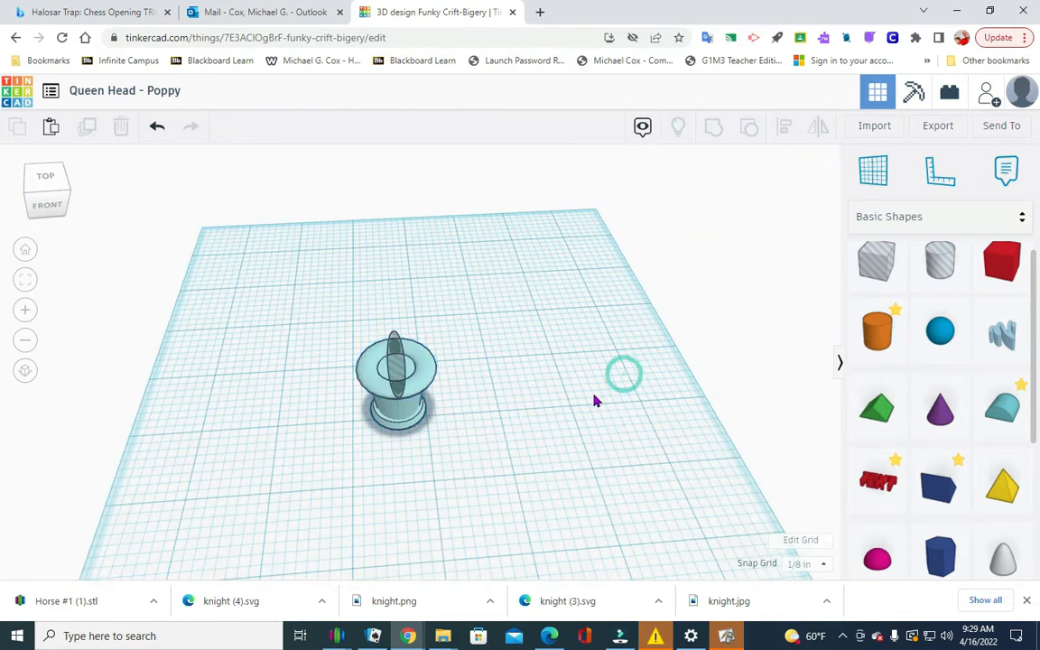
Copy the elongated sphere hole on the queen head and paste a duplicate of it.
left_click(392, 363)
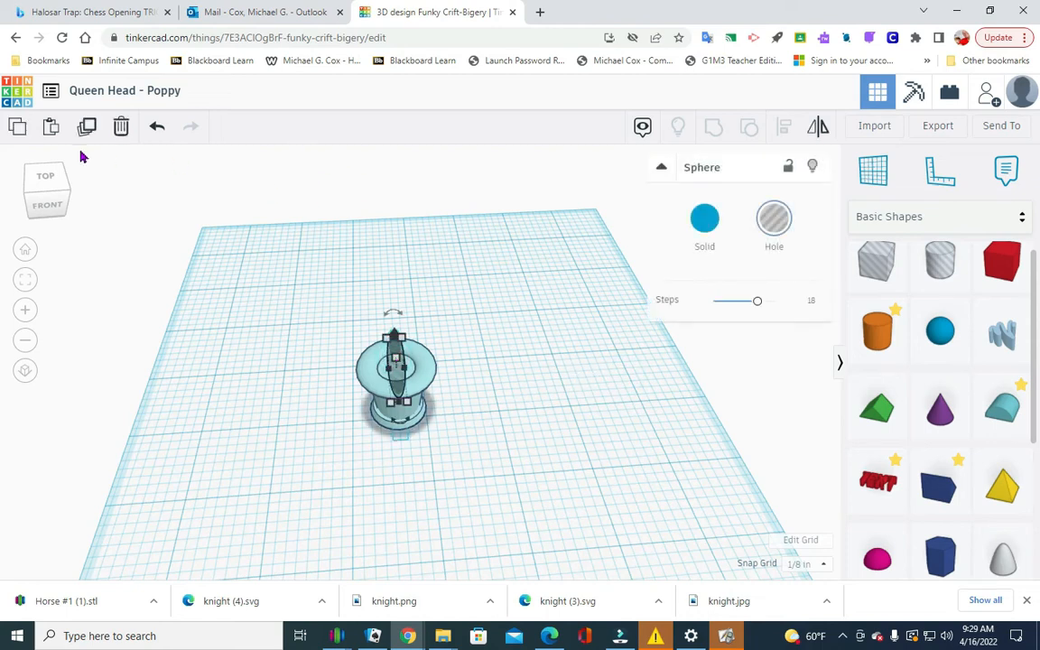
left_click(18, 127)
left_click(51, 129)
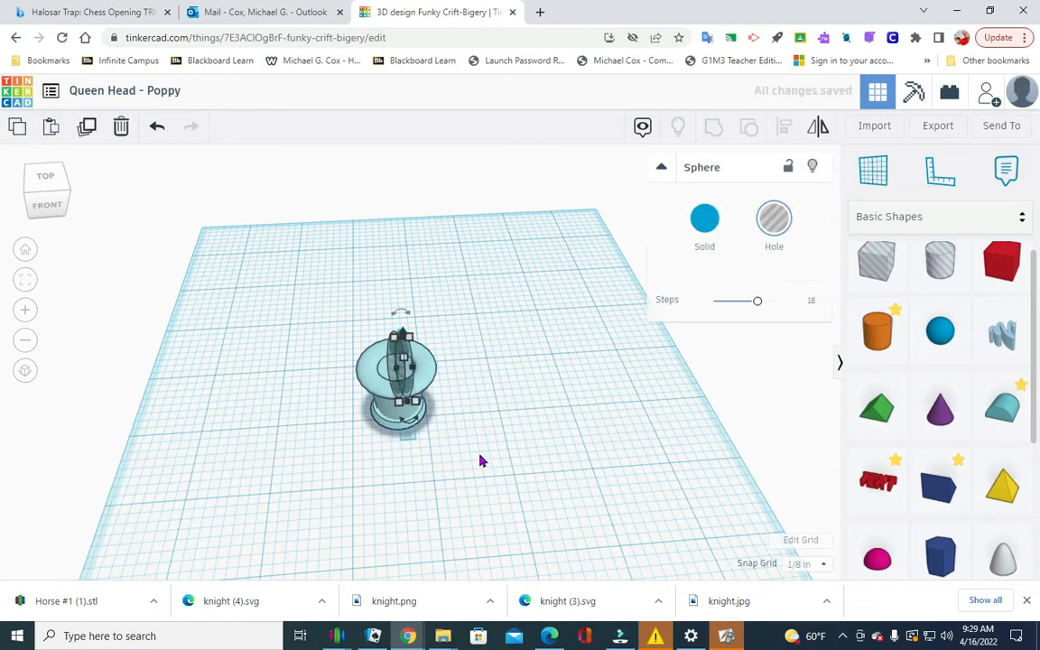
left_click_drag(408, 316, 408, 314)
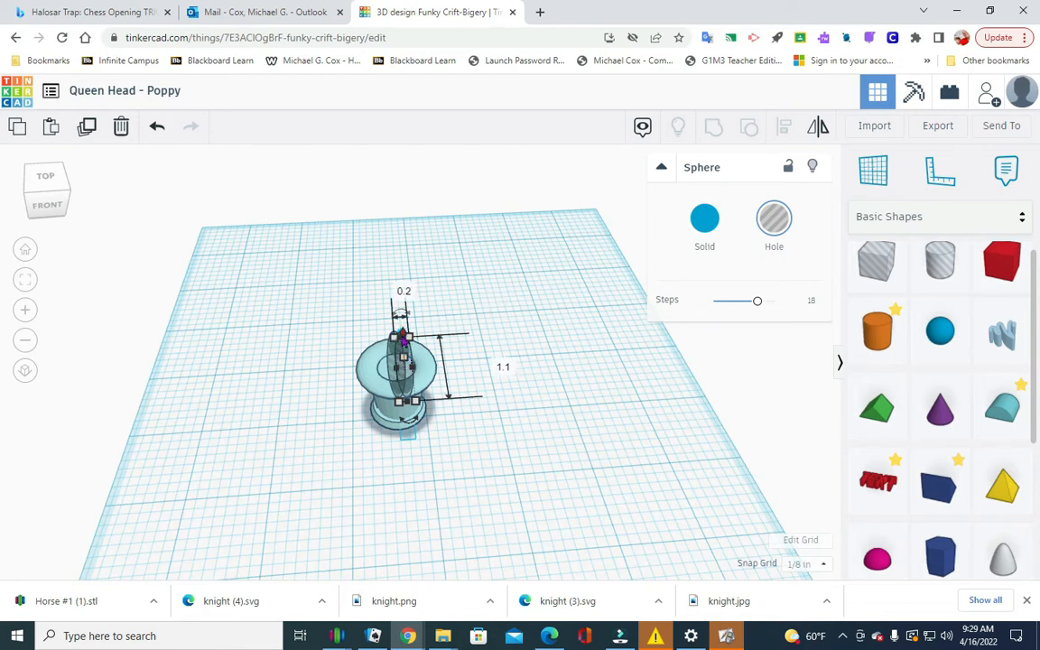
left_click(529, 341)
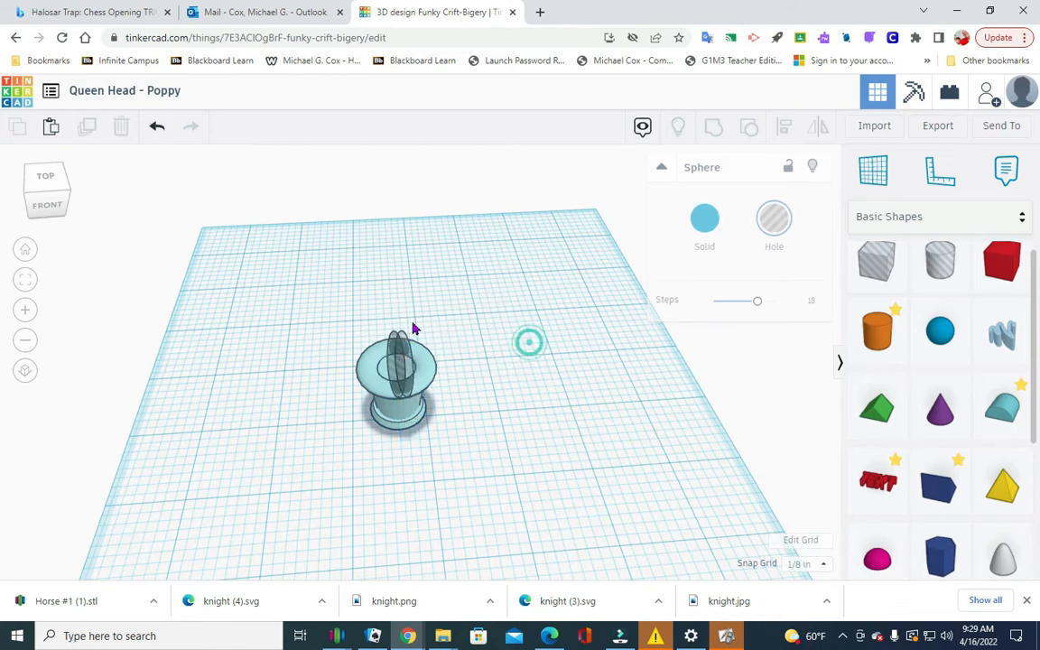
Rotate the duplicated sphere hole by 45° about its own long axis.
left_click(408, 370)
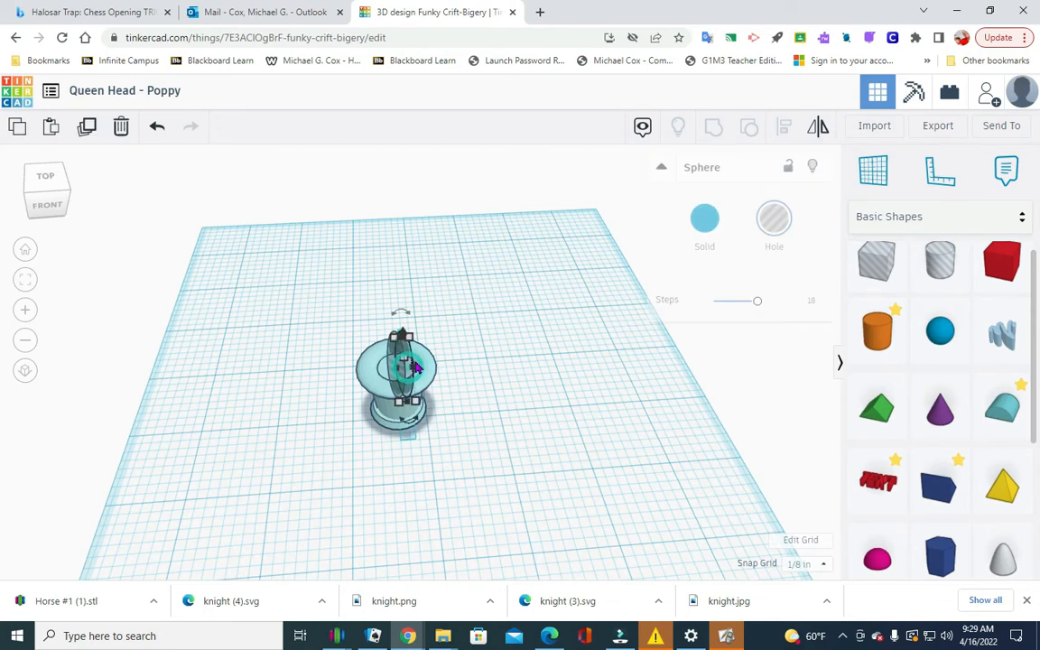
left_click(405, 312)
left_click(403, 312)
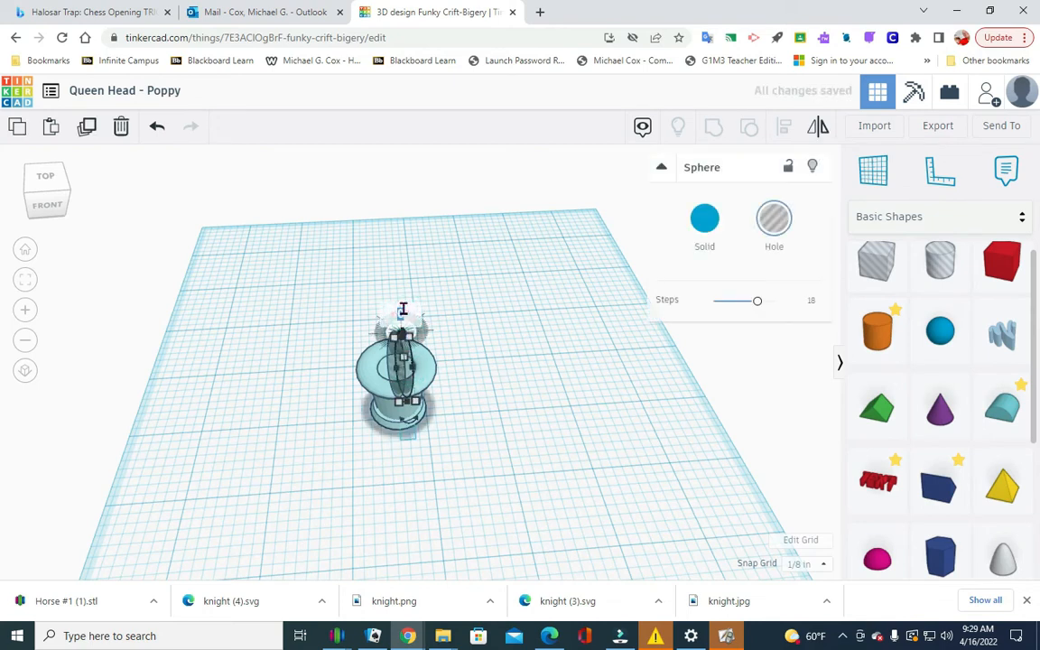
type("45")
key("Return")
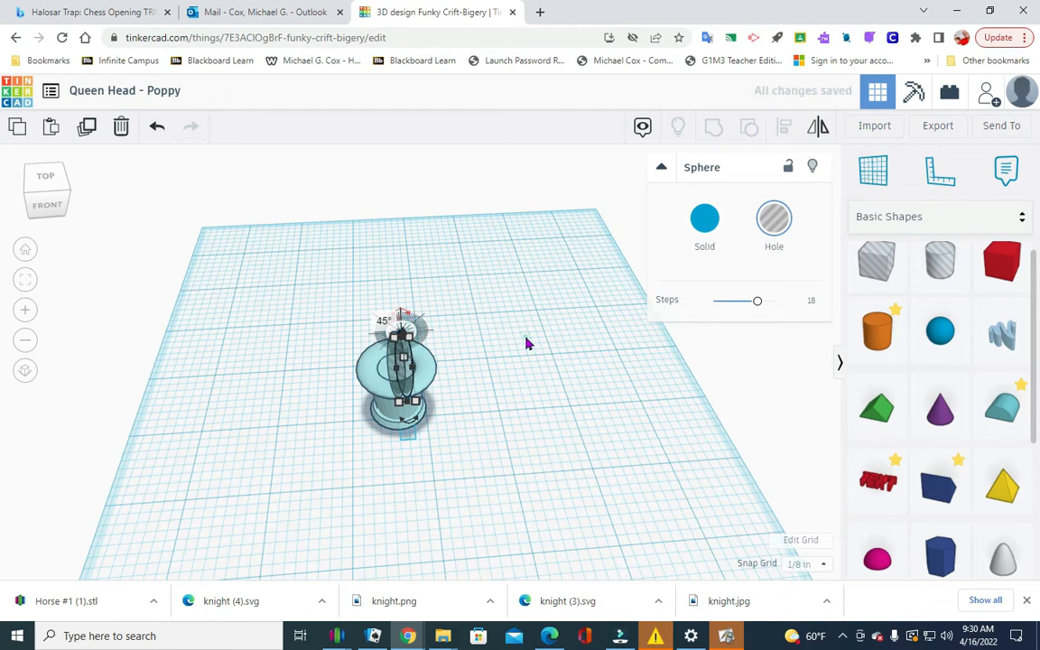
left_click(565, 346)
Rotate the duplicated sphere hole by 45° about the vertical axis so it crosses the original hole.
left_click(408, 375)
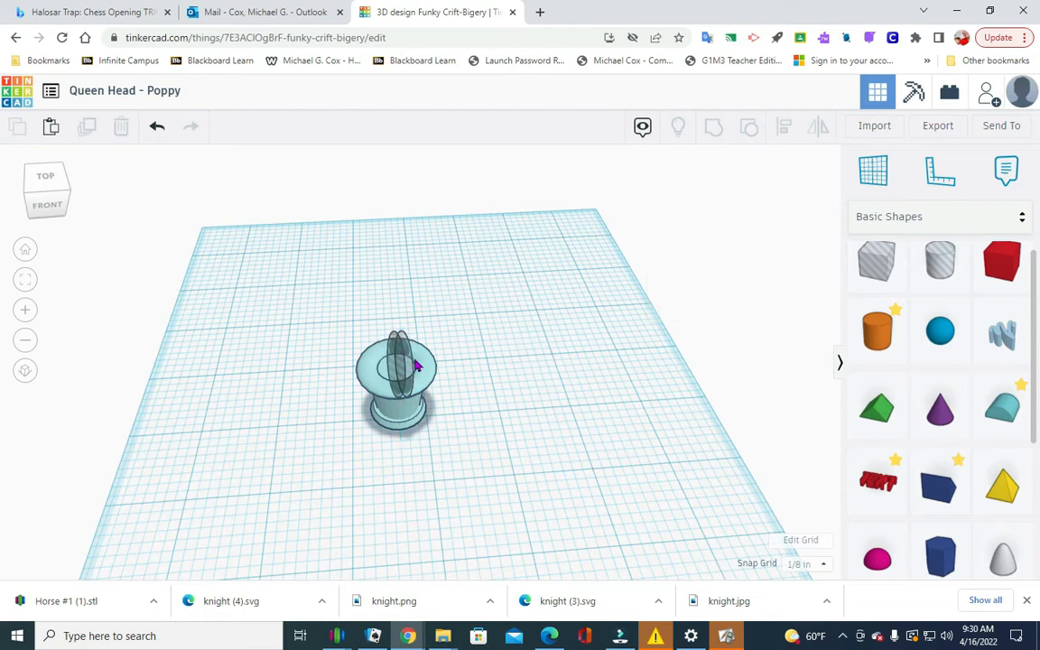
left_click(50, 206)
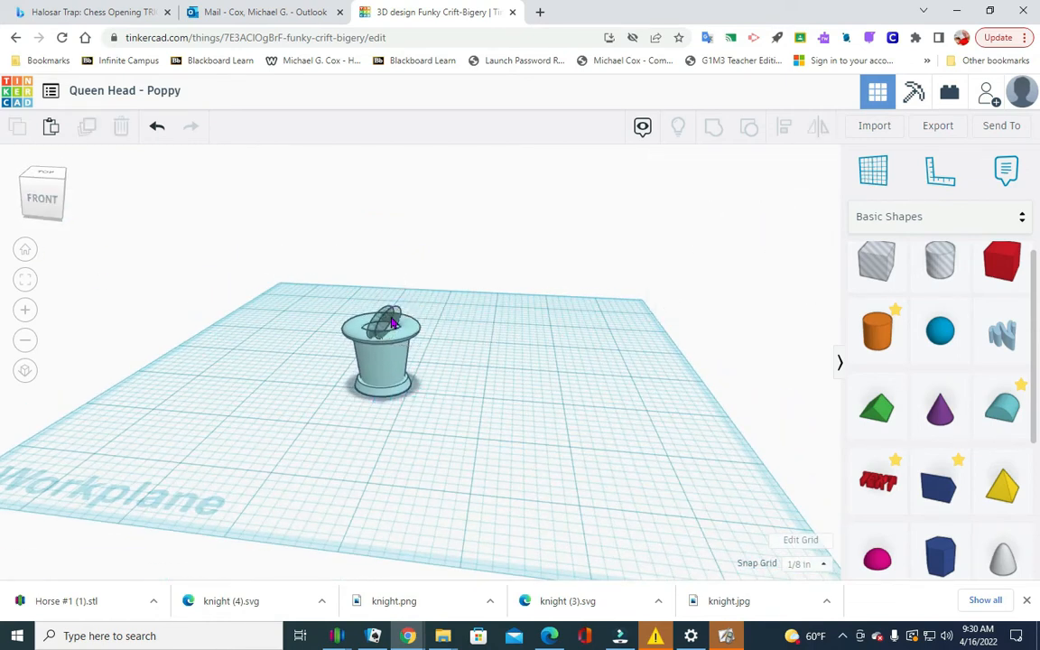
left_click(49, 211)
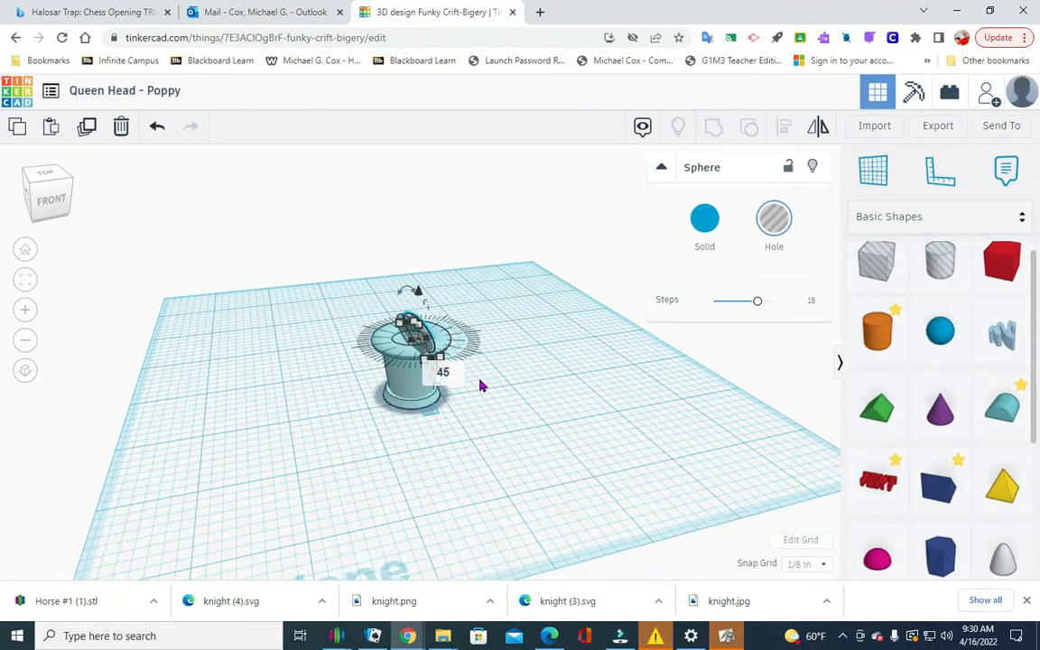
left_click_drag(480, 385, 484, 385)
left_click(484, 386)
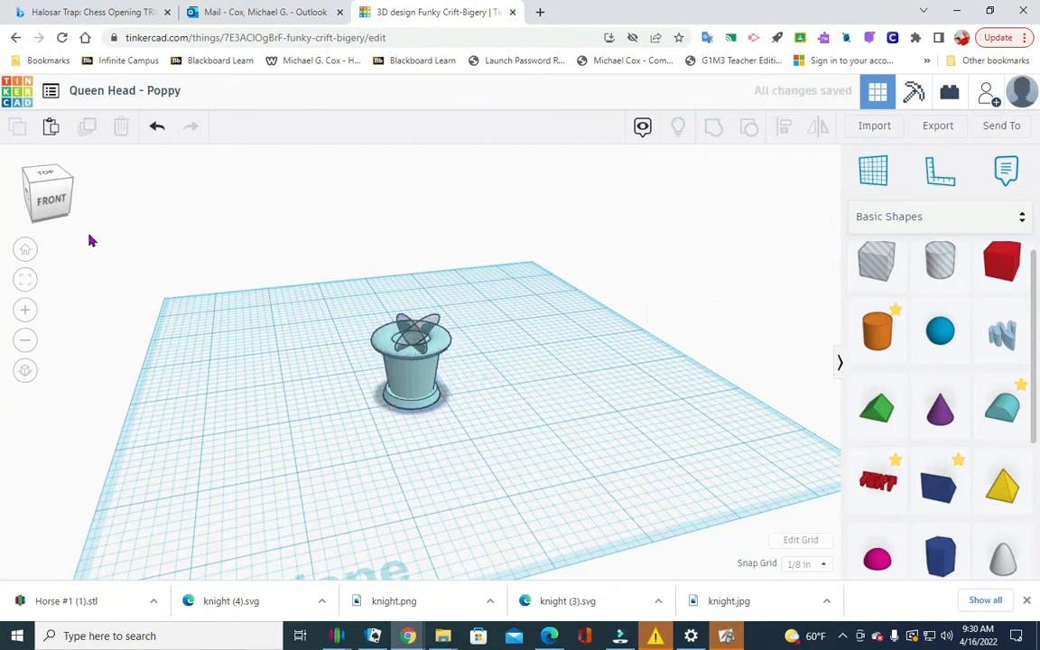
Select the queen head with both sphere holes and centre-align them widthwise.
left_click(45, 177)
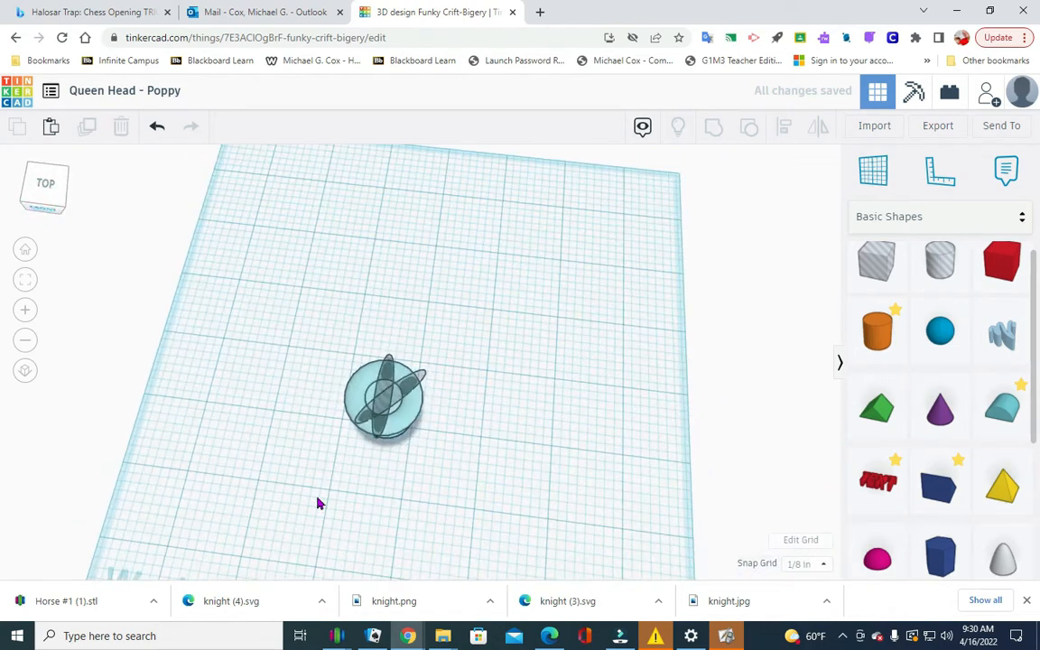
left_click_drag(271, 463, 482, 319)
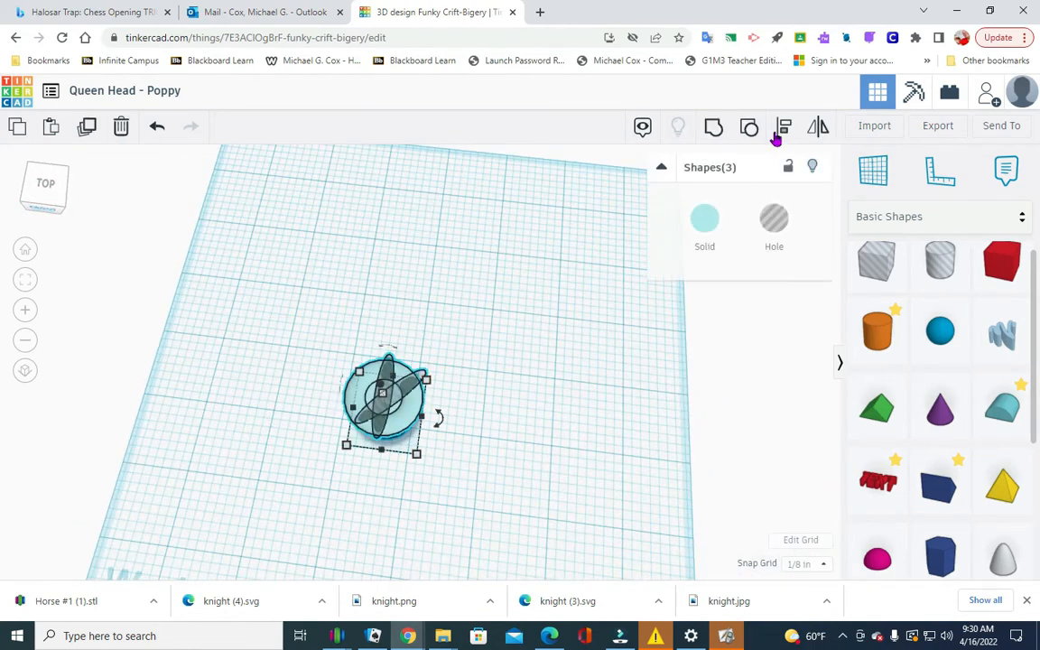
left_click(819, 129)
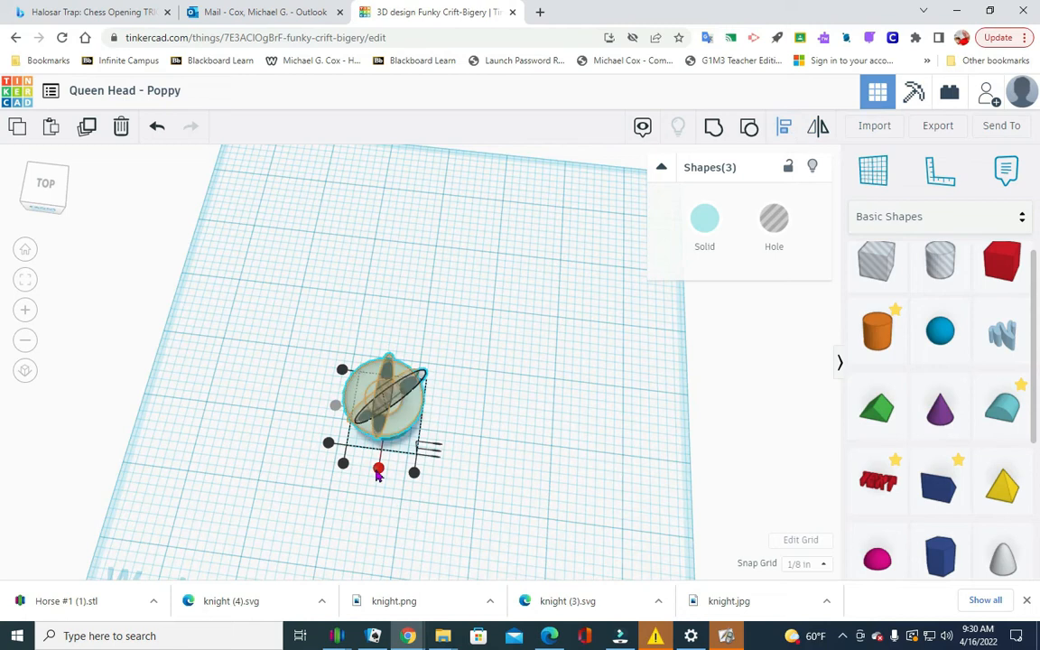
left_click(580, 439)
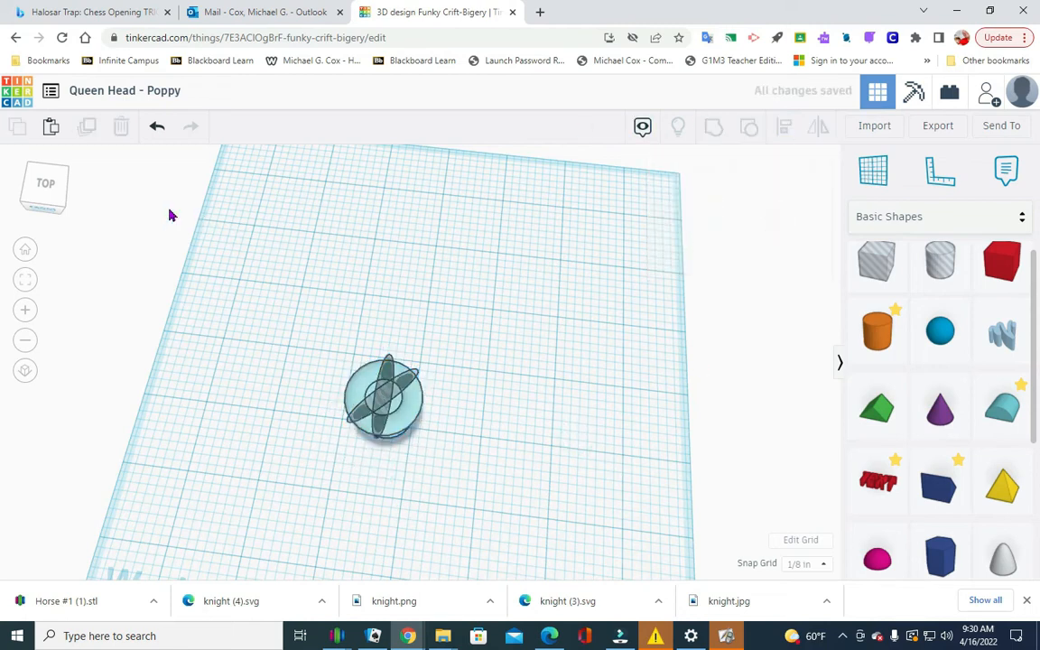
Copy the diagonal sphere hole on the queen head and paste a third sphere hole.
left_click(40, 204)
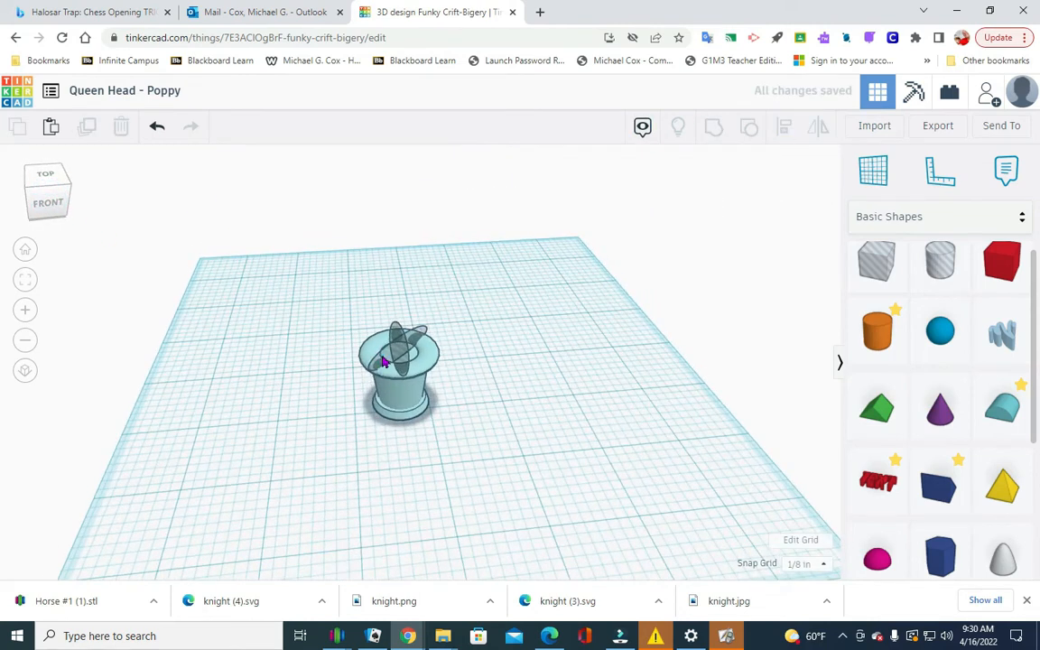
left_click(384, 361)
left_click(18, 126)
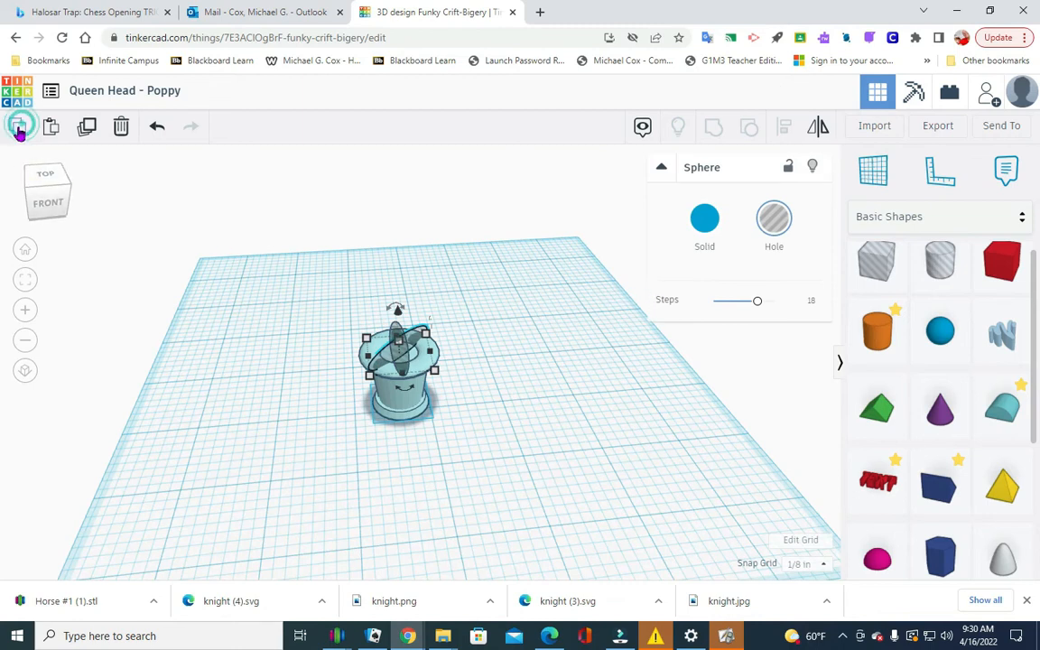
left_click(51, 127)
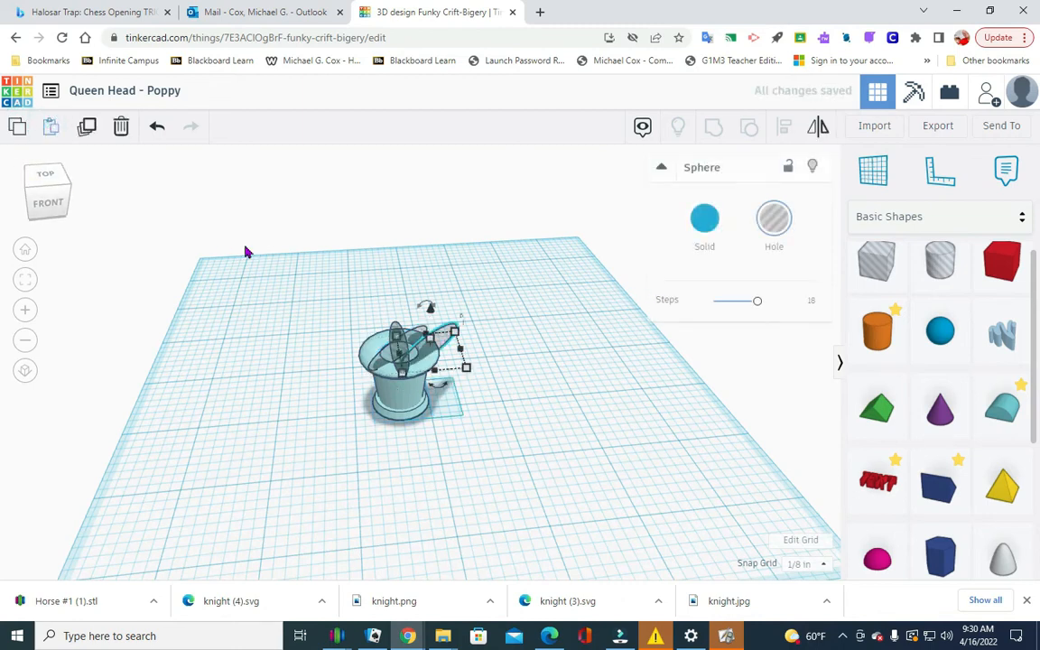
left_click(565, 421)
Rotate the third sphere hole by 45° about the vertical axis.
left_click(442, 341)
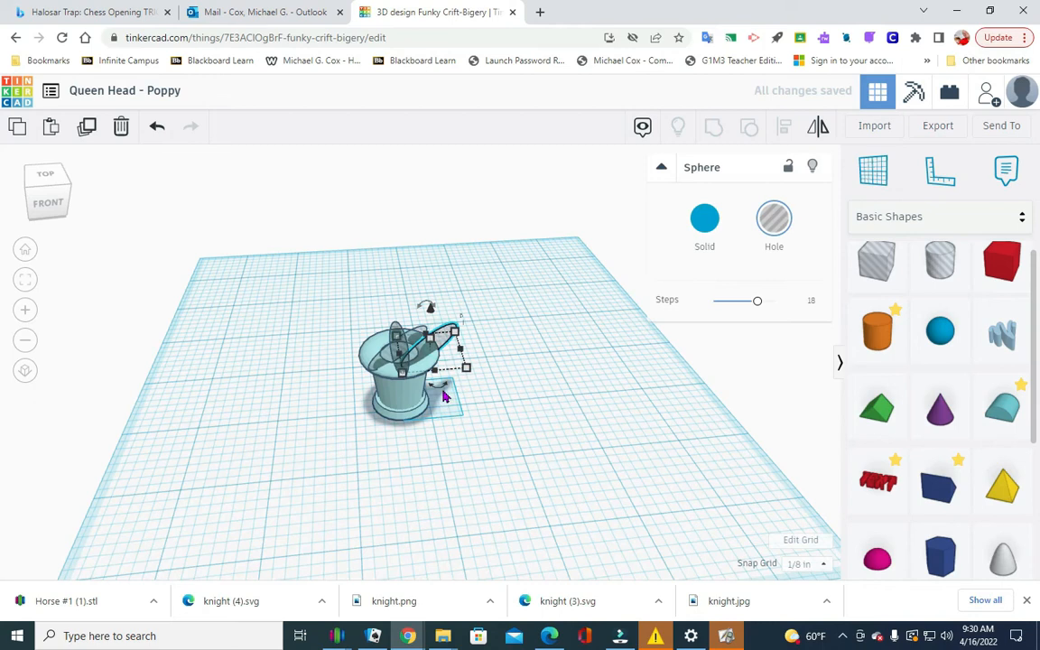
left_click(444, 392)
left_click(485, 355)
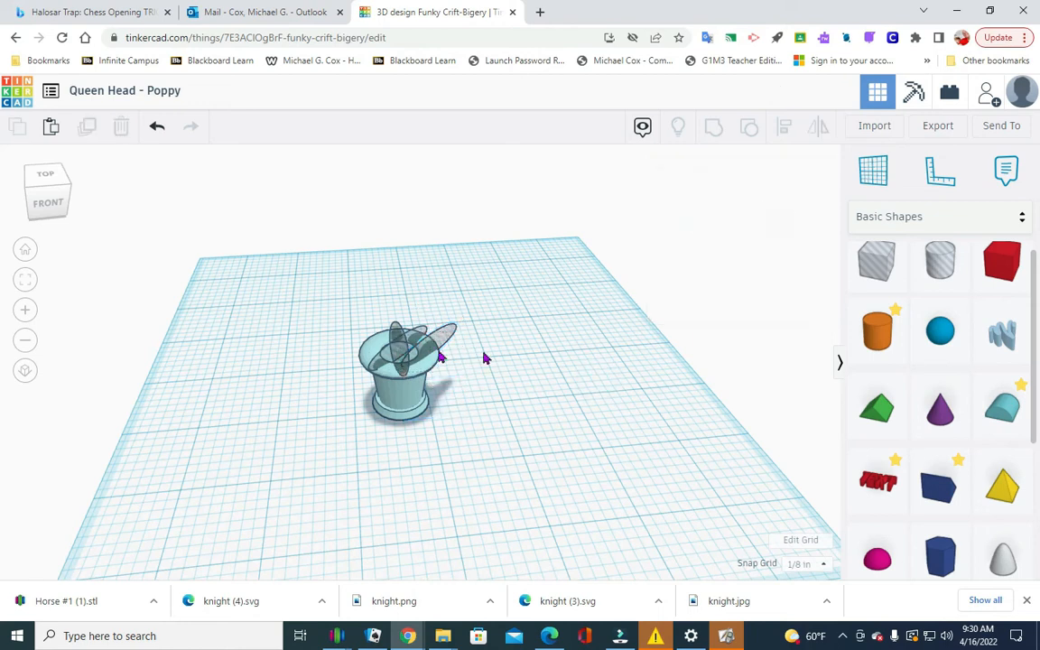
left_click(436, 353)
left_click(442, 393)
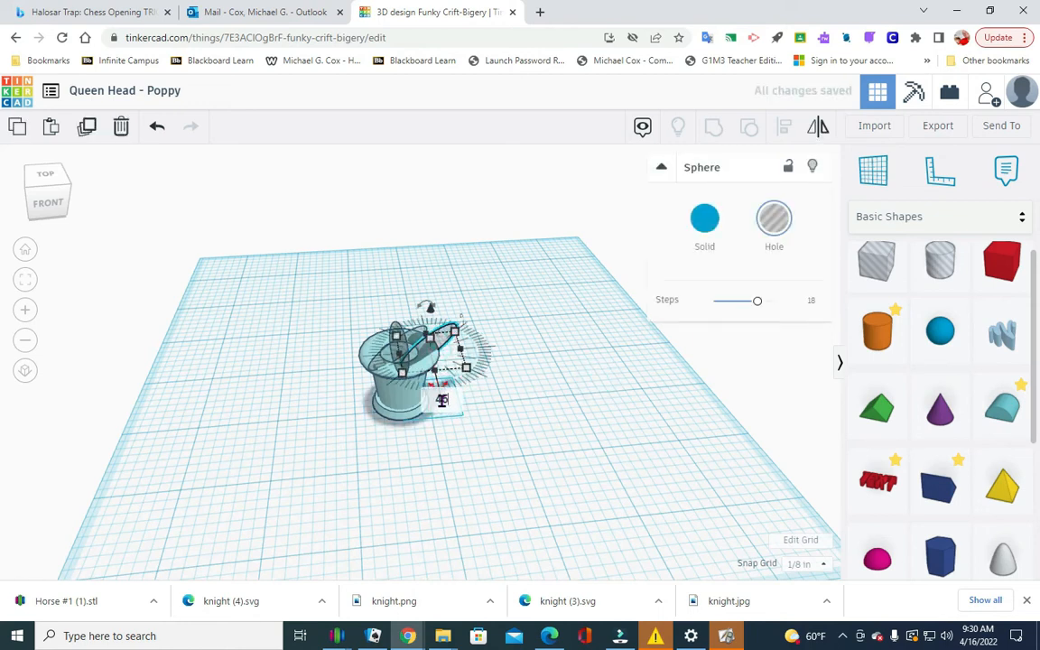
type("45")
key("Return")
left_click(567, 387)
Select the queen head with its three sphere holes and centre-align them widthwise.
left_click_drag(339, 421, 519, 312)
left_click(784, 127)
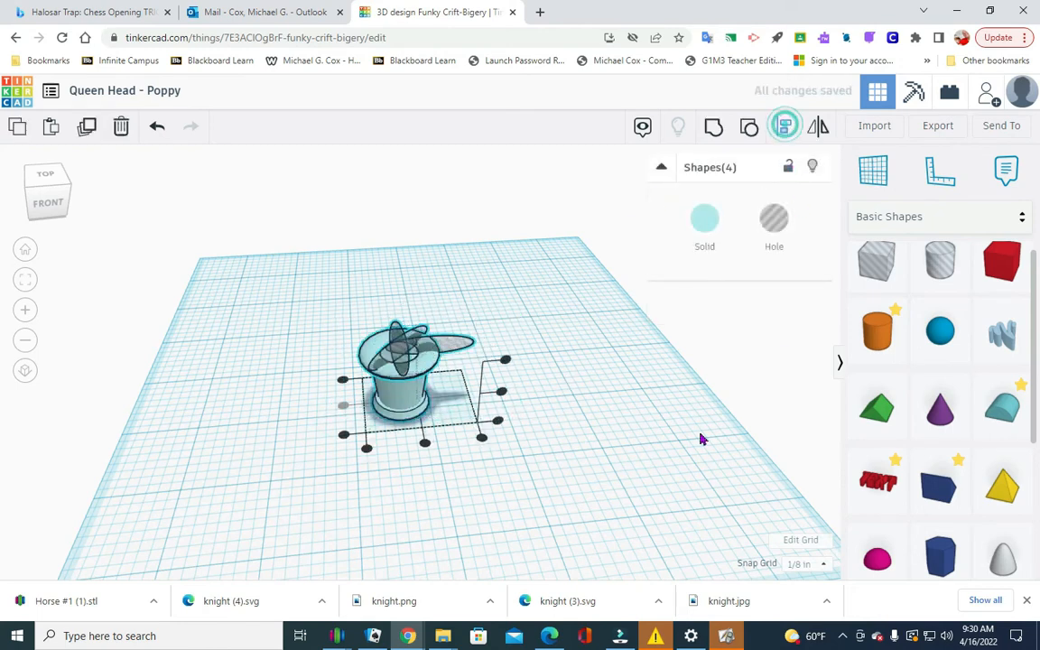
left_click(424, 446)
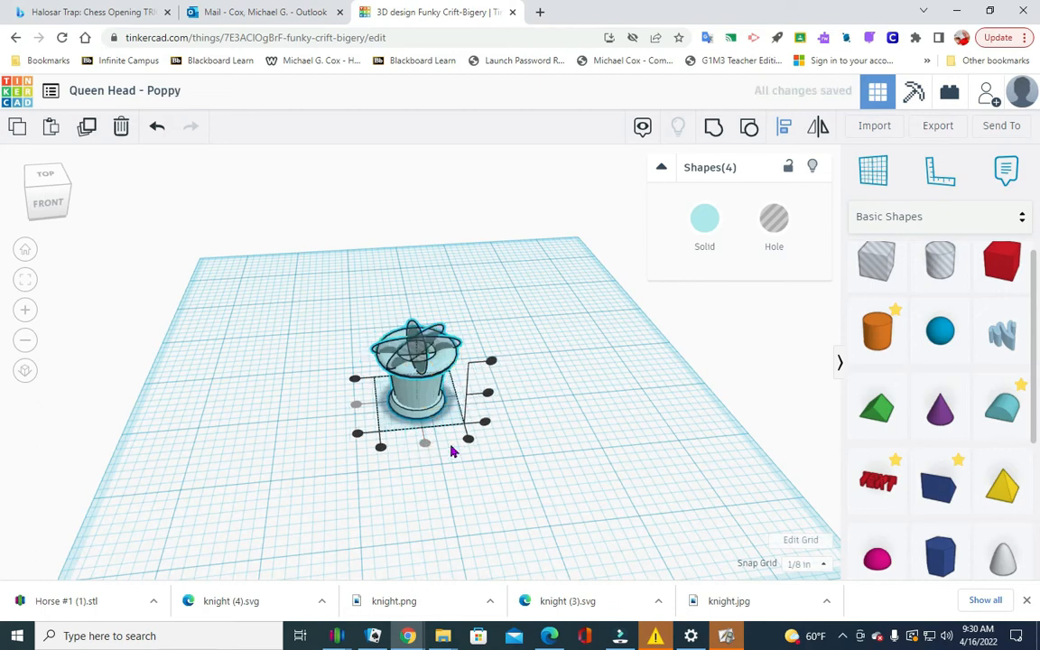
left_click(704, 426)
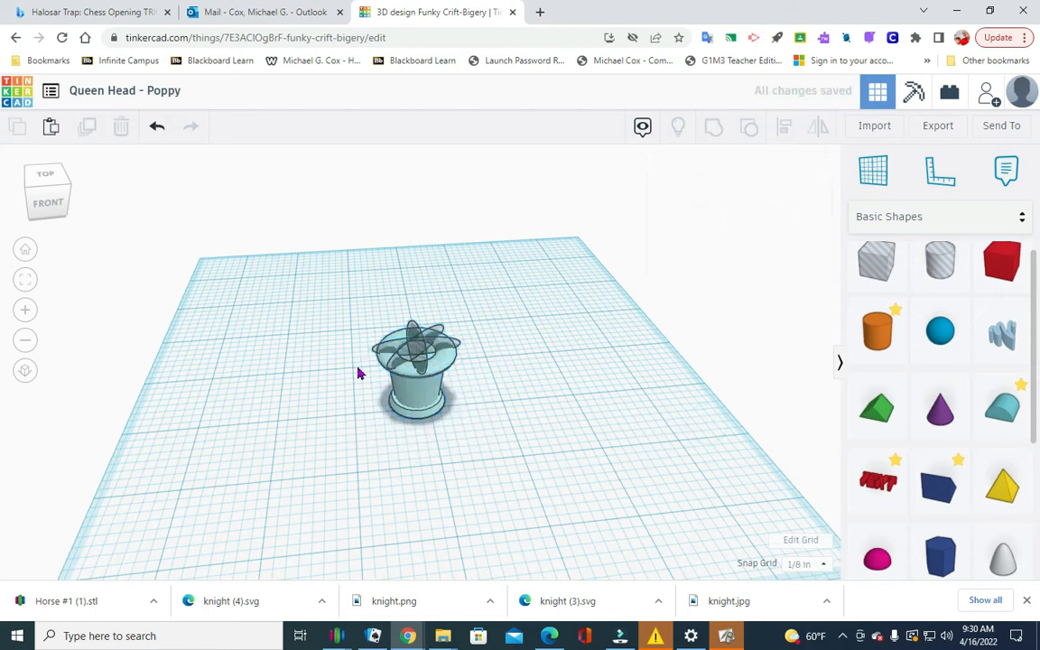
Duplicate the crosswise sphere hole and rotate the copy about the vertical axis to the remaining diagonal.
left_click(402, 353)
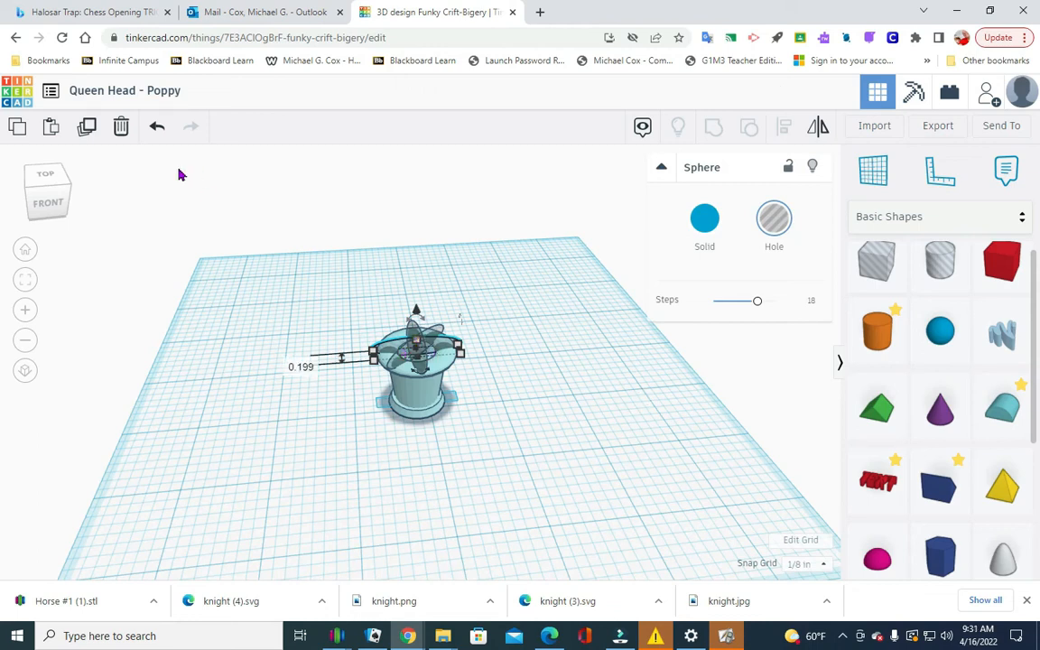
left_click(49, 127)
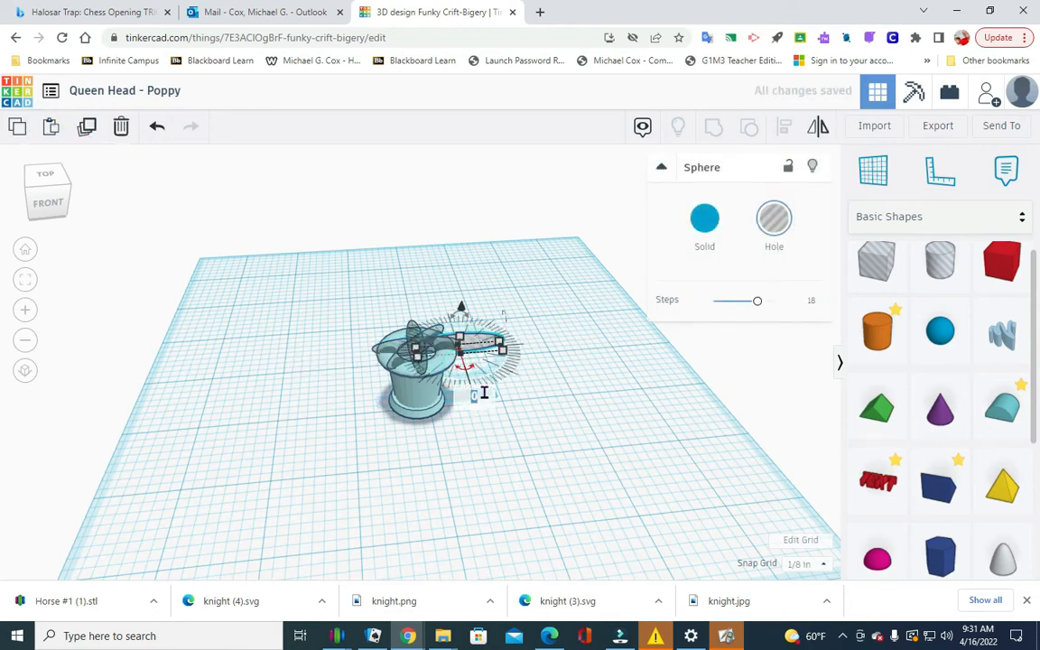
left_click(668, 388)
Centre-align the queen head and all four sphere holes widthwise, and group them to cut the crown notches.
left_click_drag(331, 440, 521, 288)
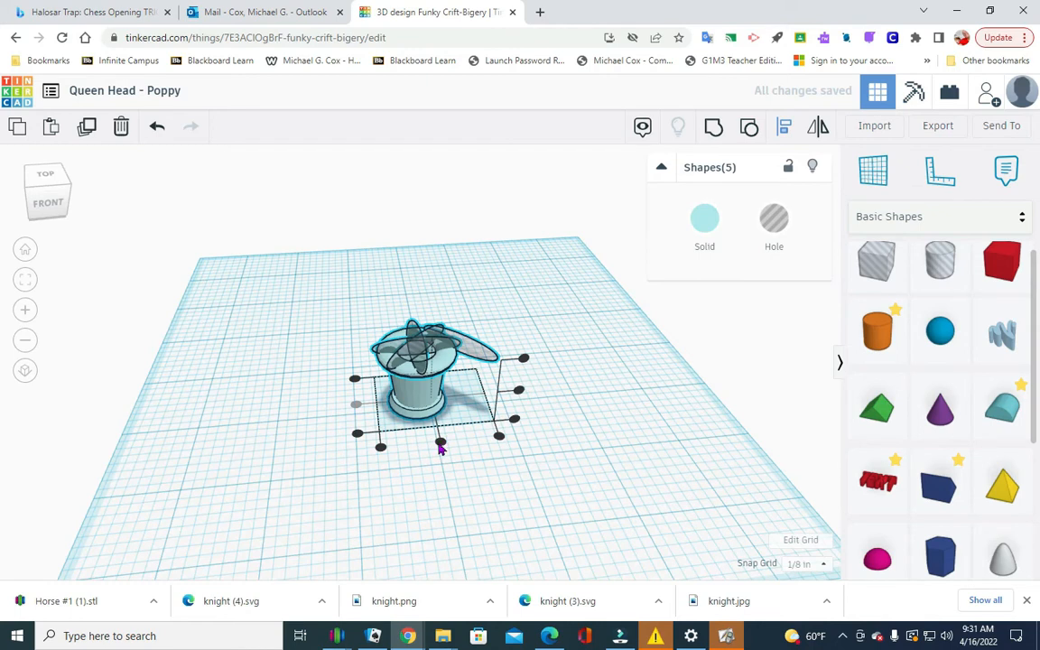
key("ctrl+z")
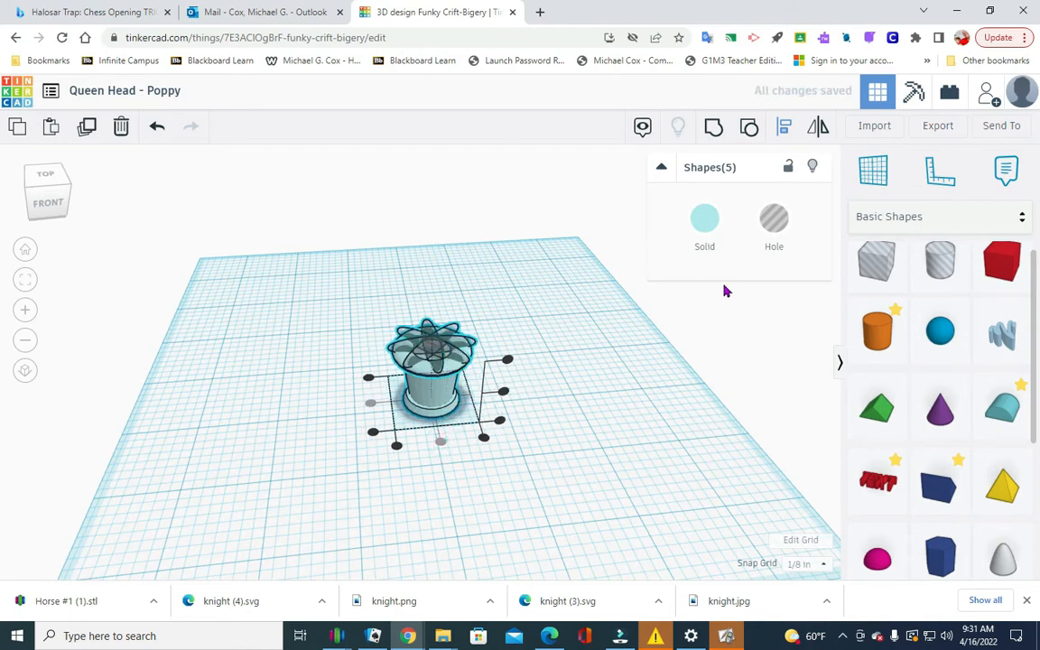
left_click(713, 130)
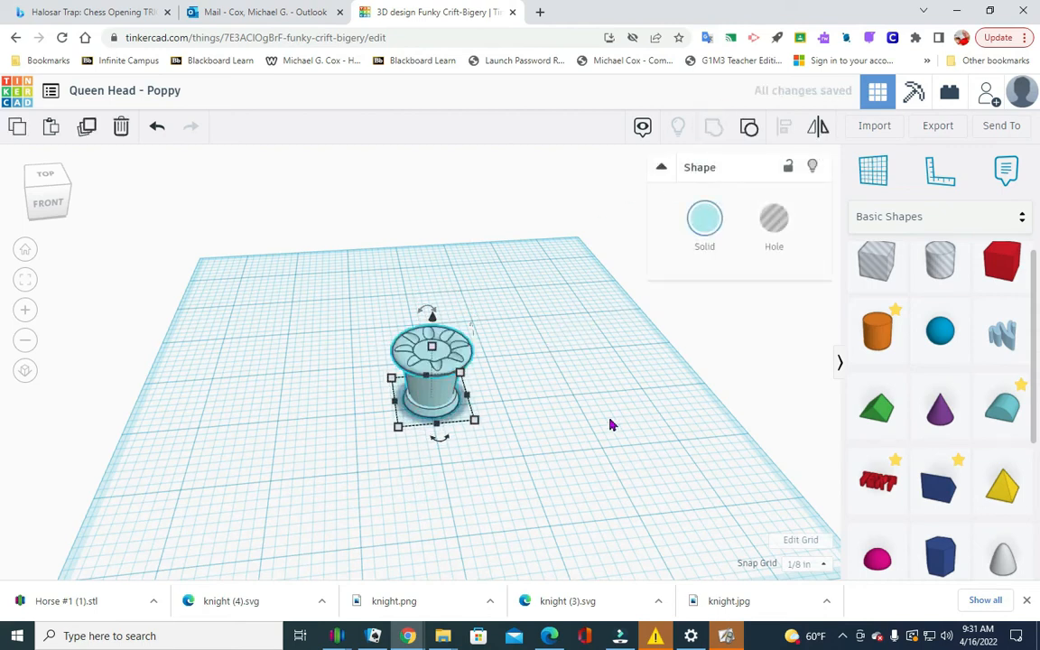
mouse_move(45, 212)
left_mouse_down()
mouse_move(49, 203)
mouse_move(41, 222)
left_mouse_up()
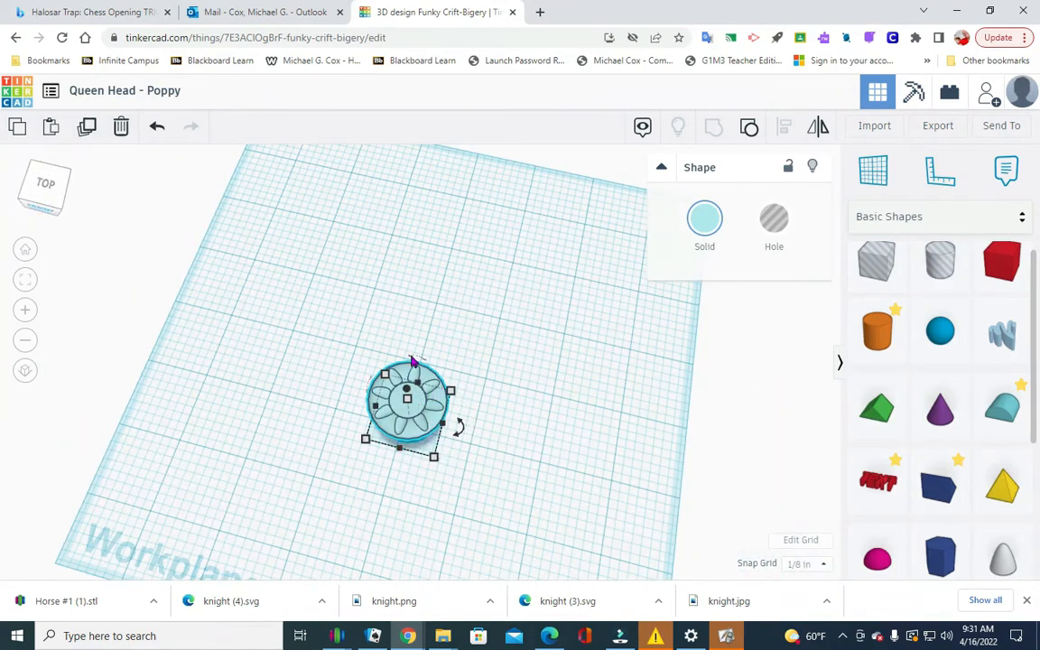
left_click(37, 204)
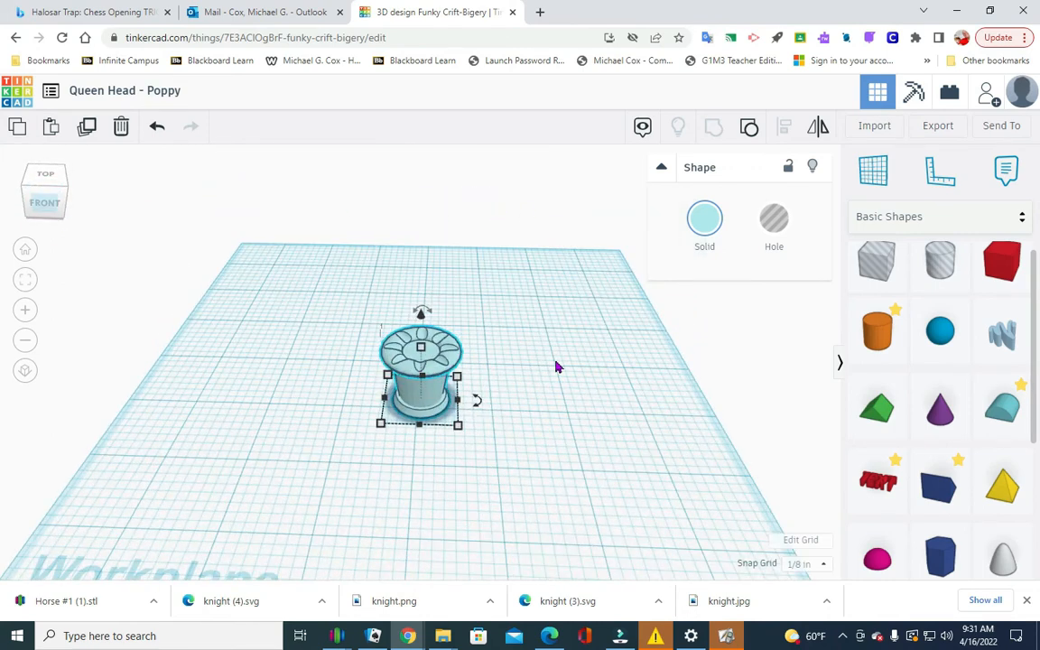
left_click(601, 373)
Place a solid sphere behind the queen head and set its width and length to 0.25 in.
left_click_drag(939, 334, 527, 343)
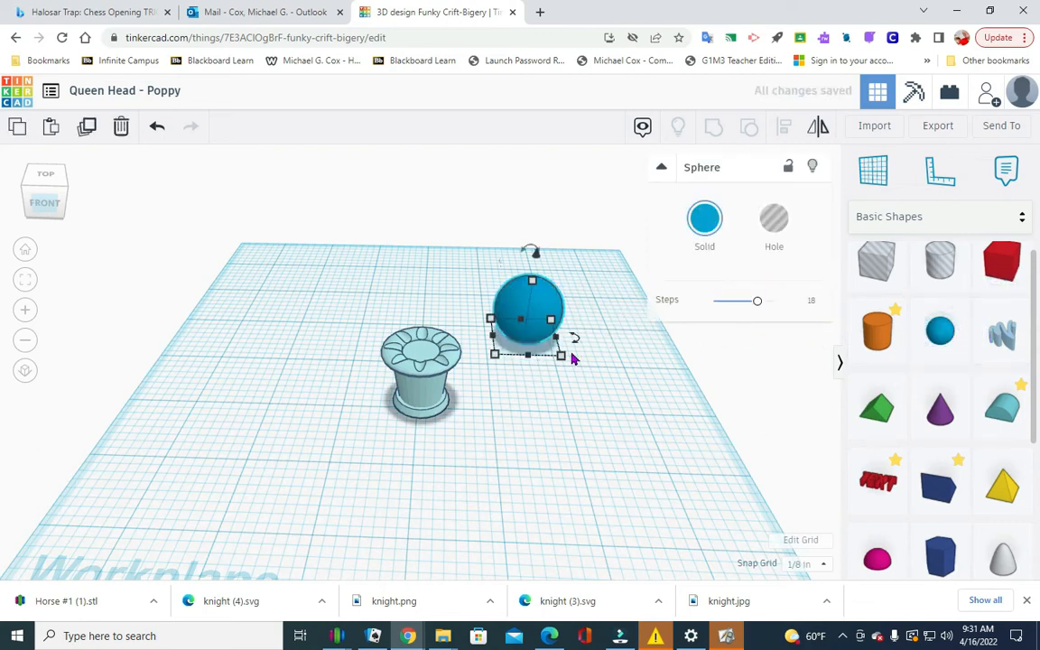
left_click(538, 401)
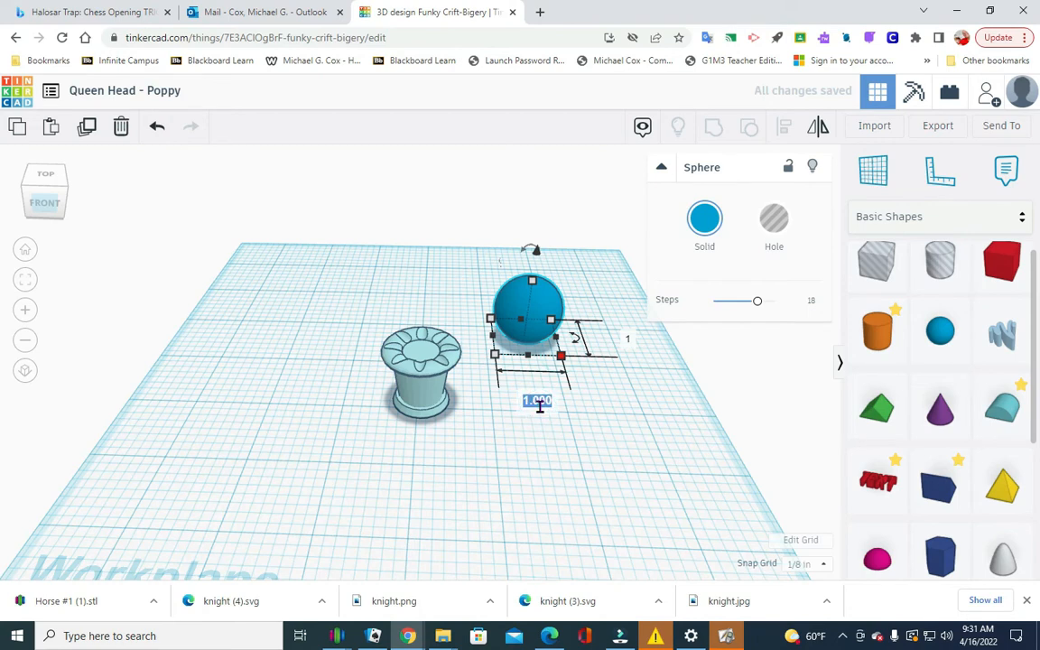
key("BackSpace")
key("Return")
left_click(578, 338)
type(".5")
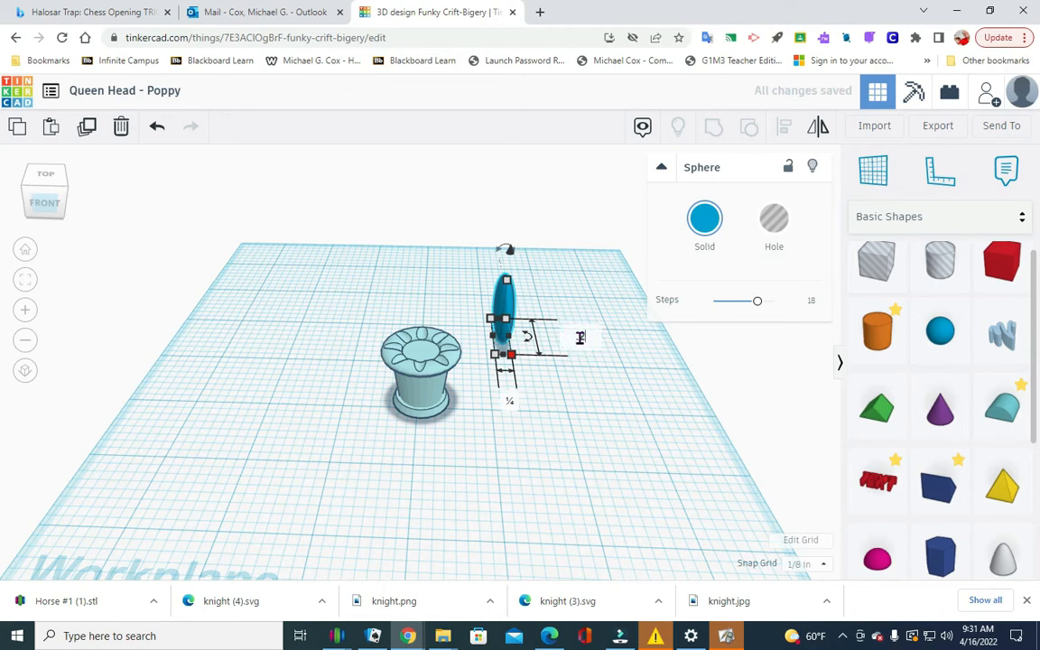
key("Return")
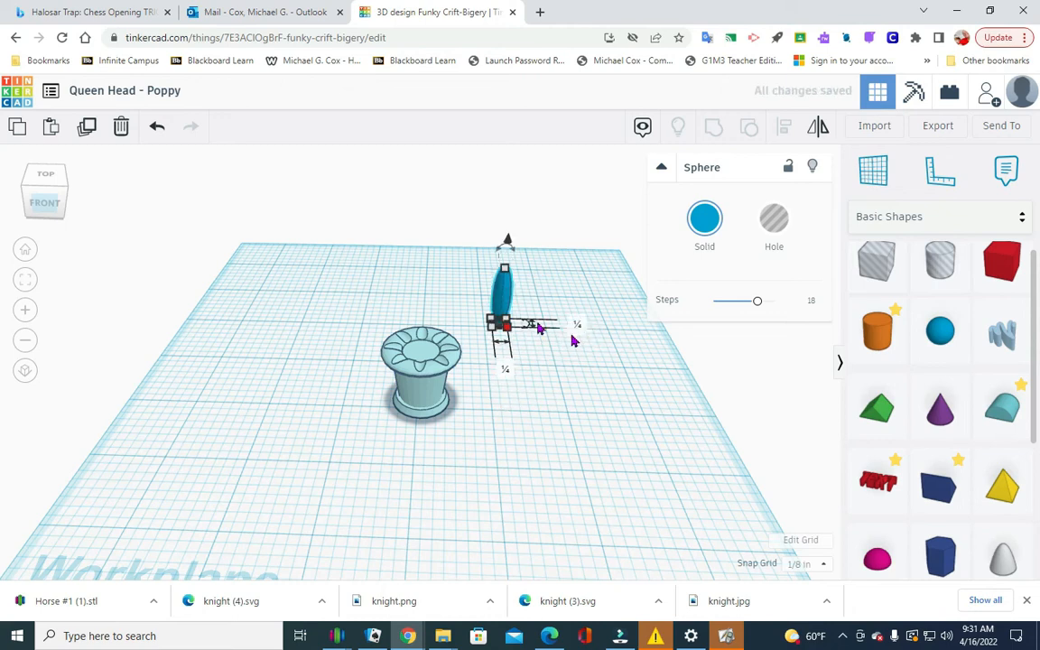
Set the small solid sphere's height to 0.25 in.
left_click(572, 298)
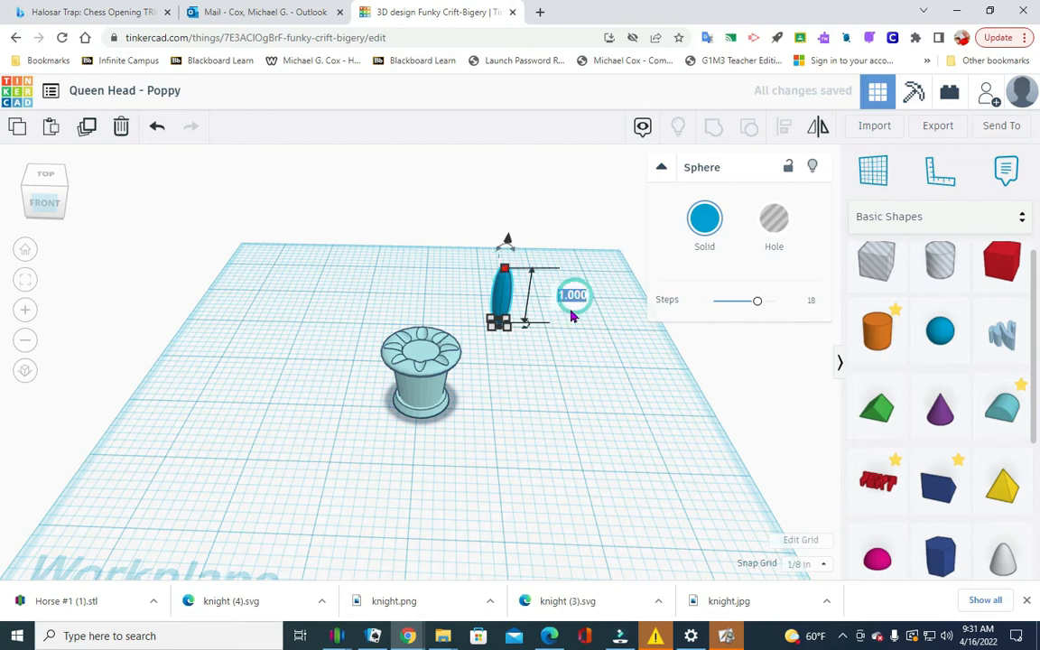
key("BackSpace")
type(".25")
key("Return")
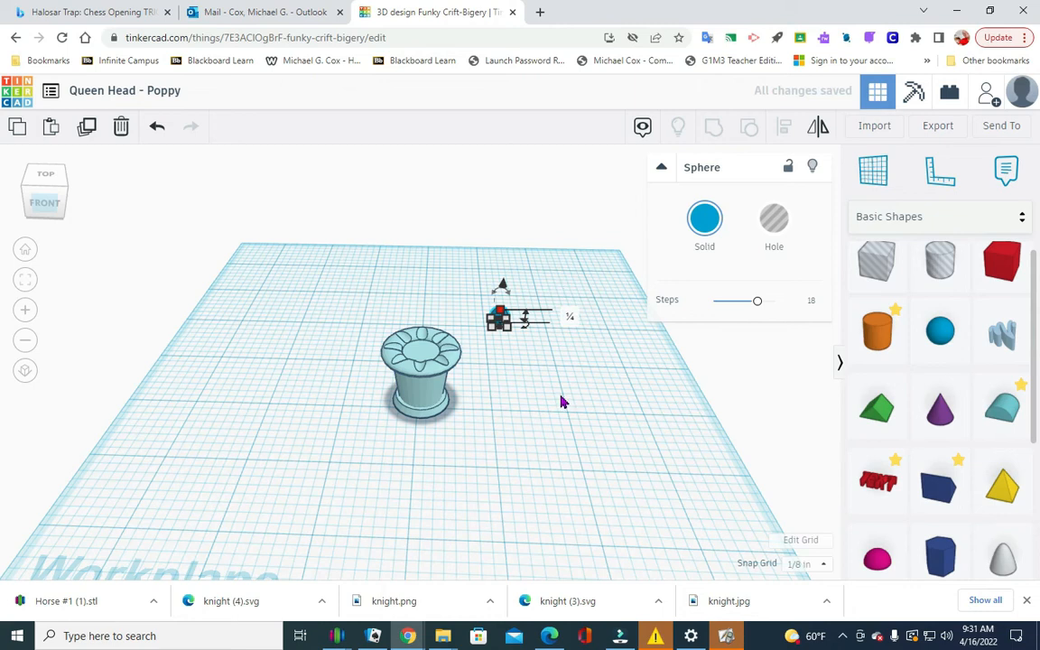
left_click(791, 401)
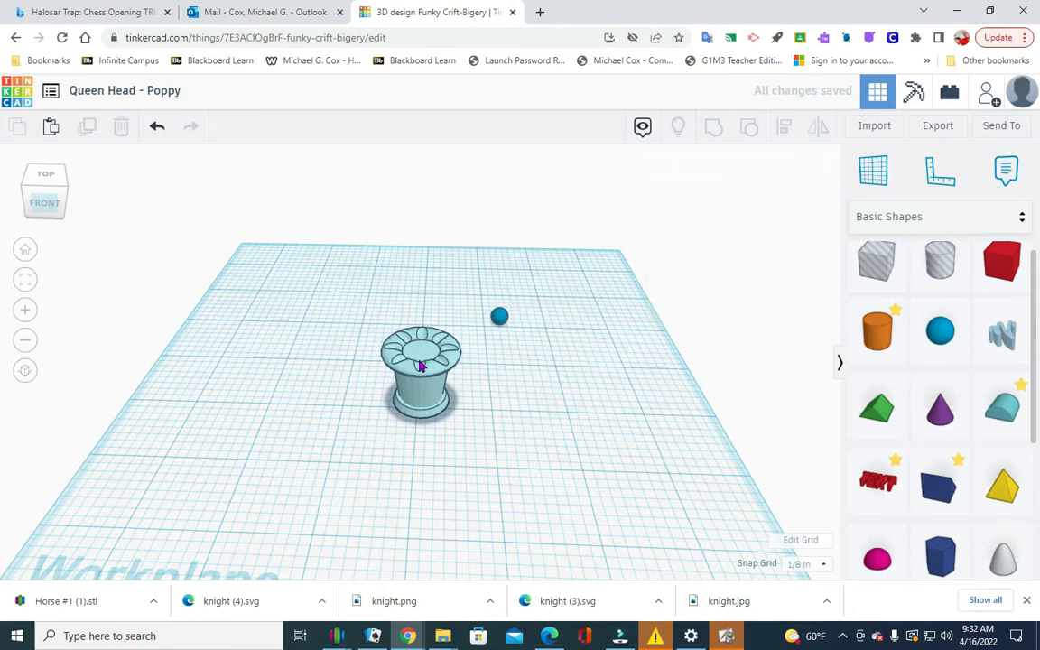
Raise the small sphere to 0.75 in above the workplane.
left_click_drag(46, 203, 58, 201)
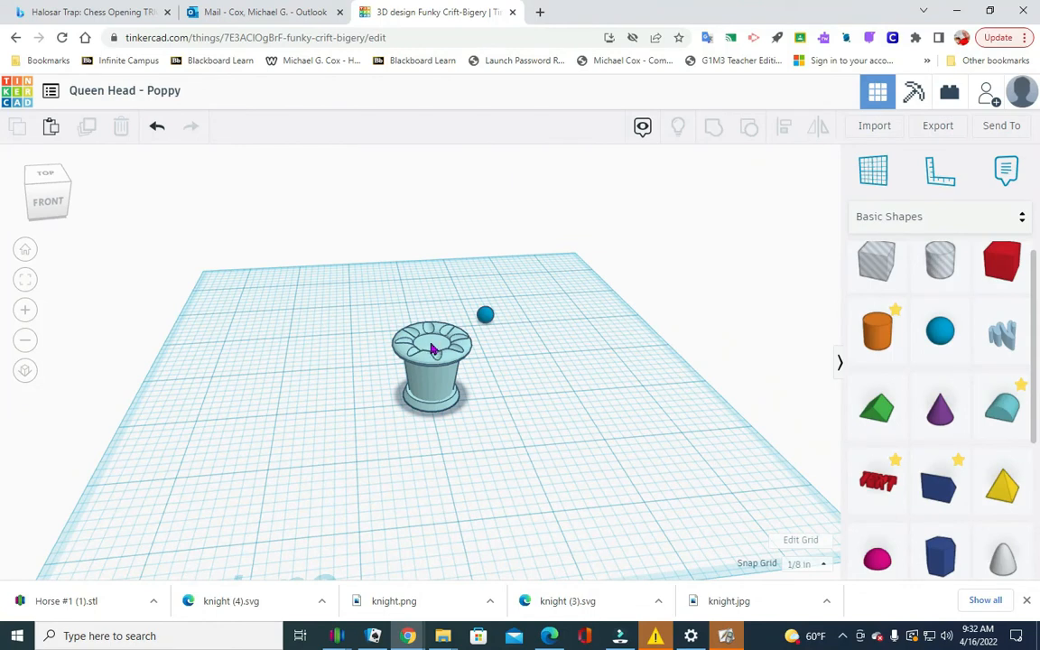
left_click(485, 315)
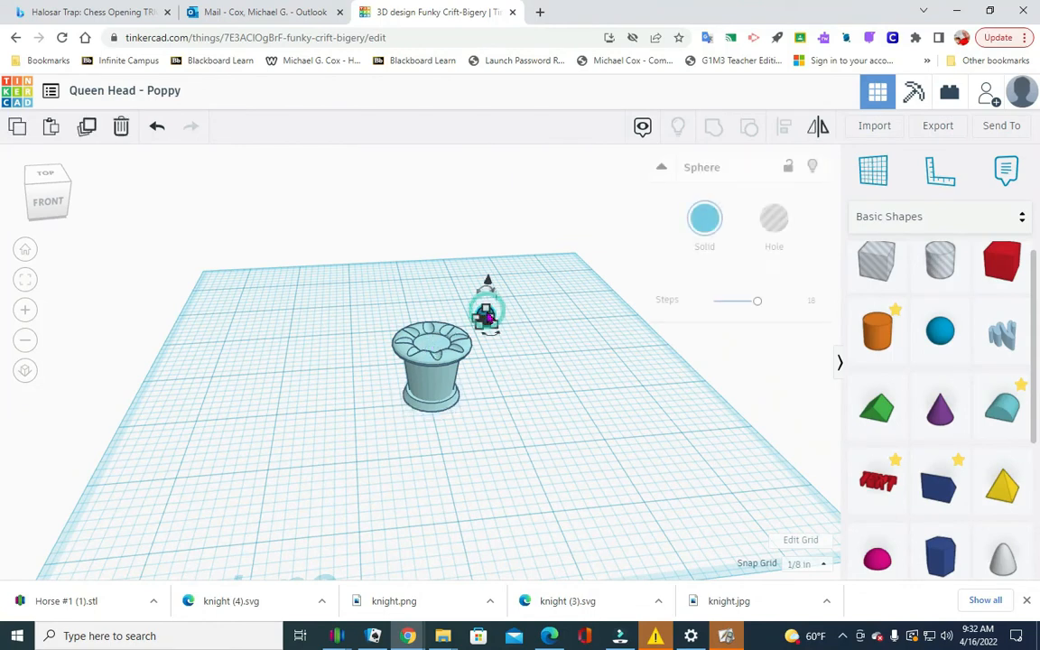
left_click_drag(488, 287, 488, 272)
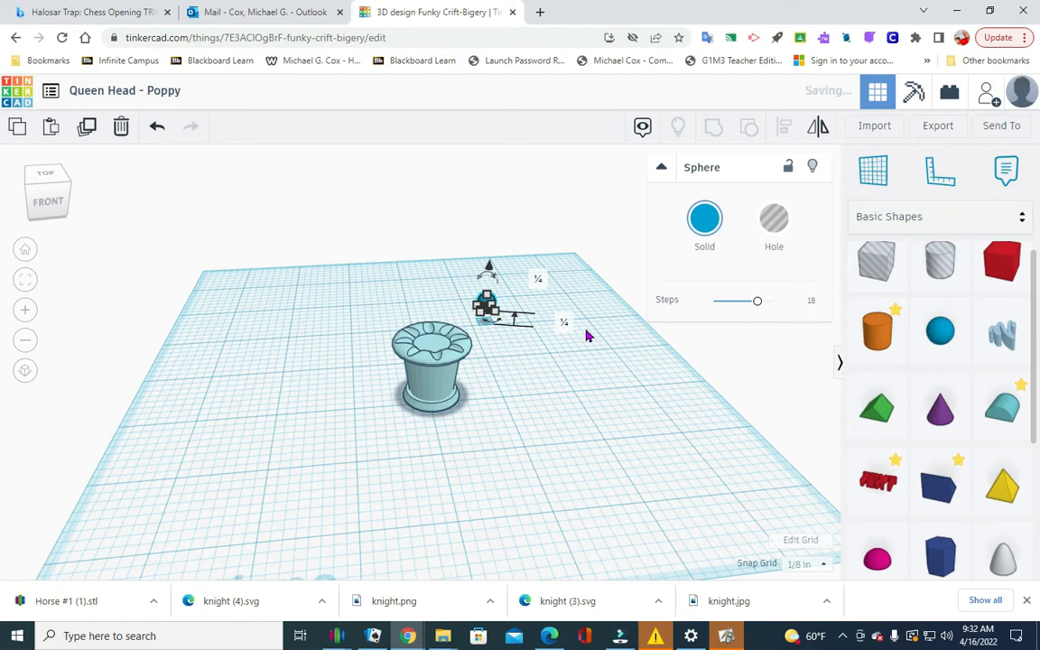
key("BackSpace")
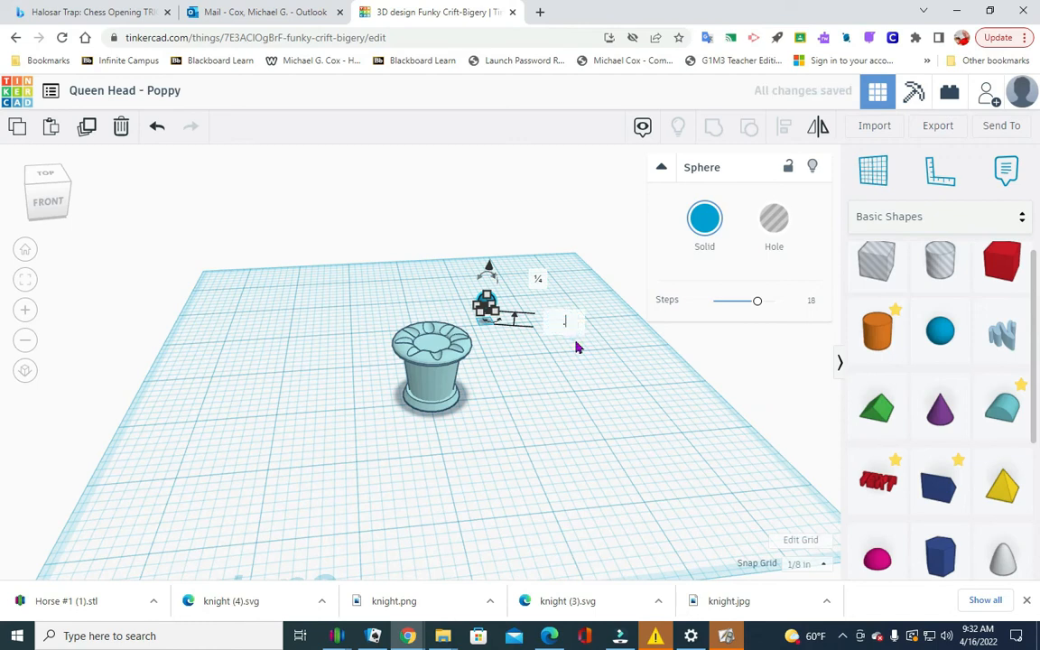
type(".75")
key("Return")
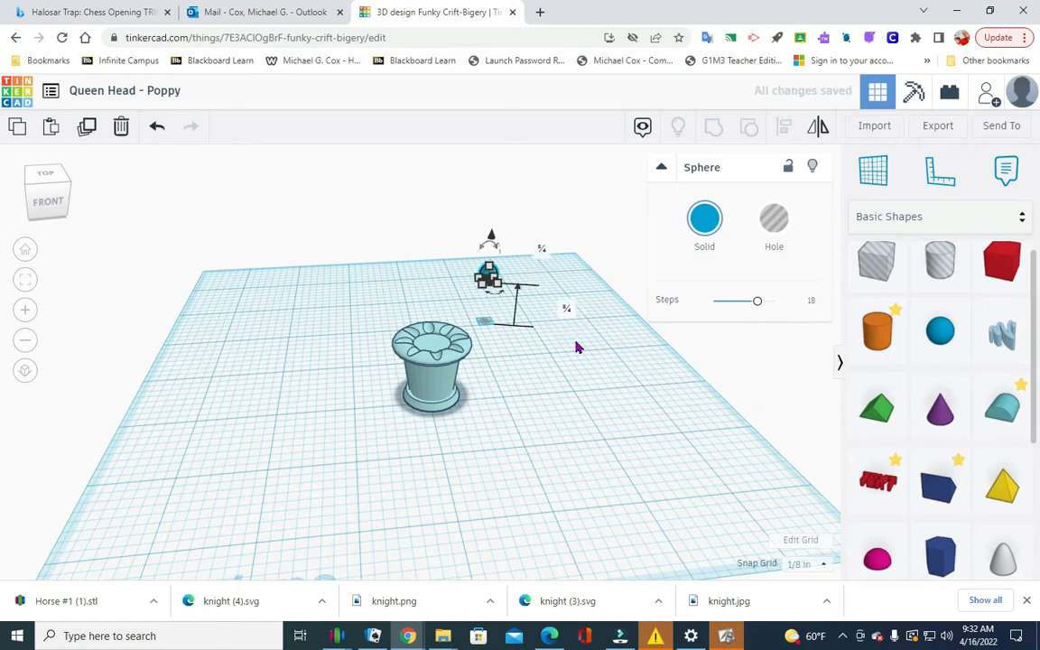
left_click(654, 394)
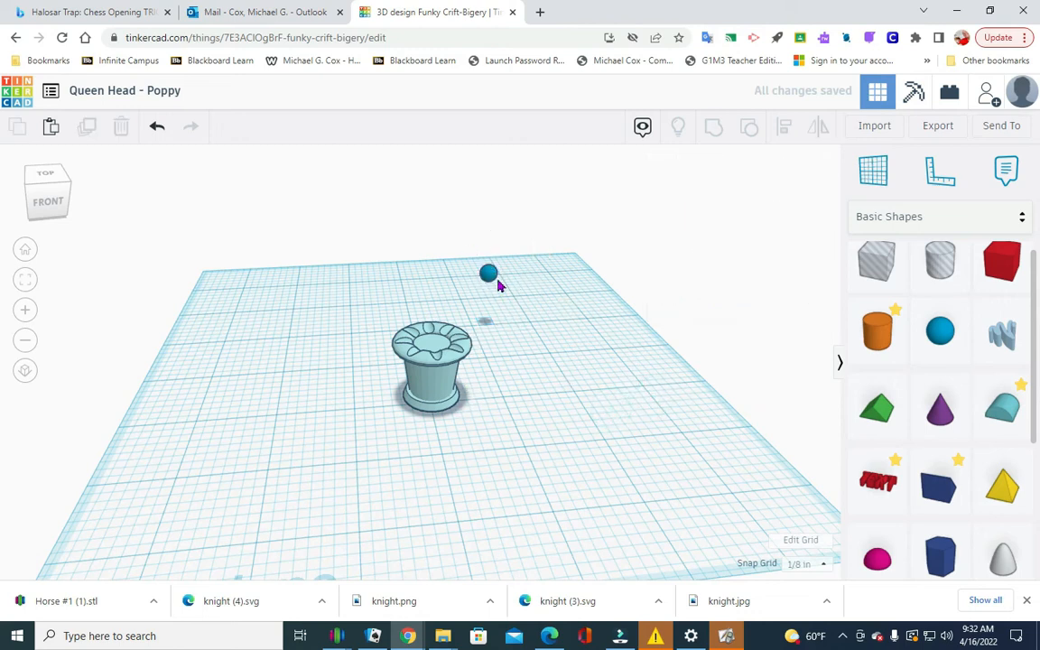
Move the small sphere onto the crown and centre-align it with the queen head both widthwise and lengthwise.
left_click_drag(496, 273, 431, 337)
left_click(591, 381)
left_click_drag(367, 432, 587, 304)
left_click(783, 125)
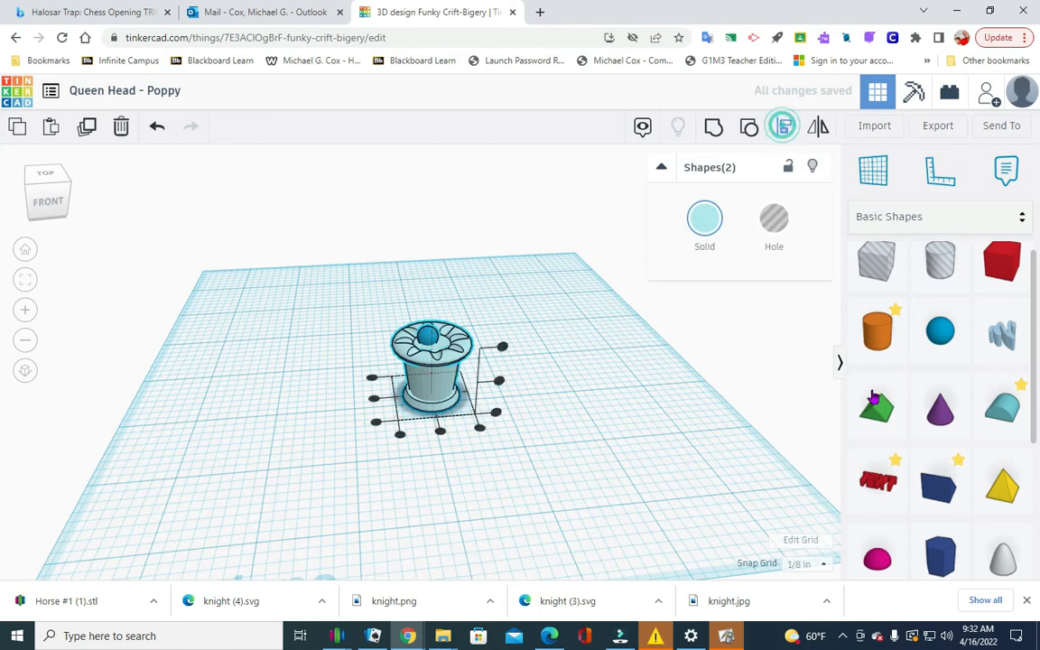
left_click(440, 434)
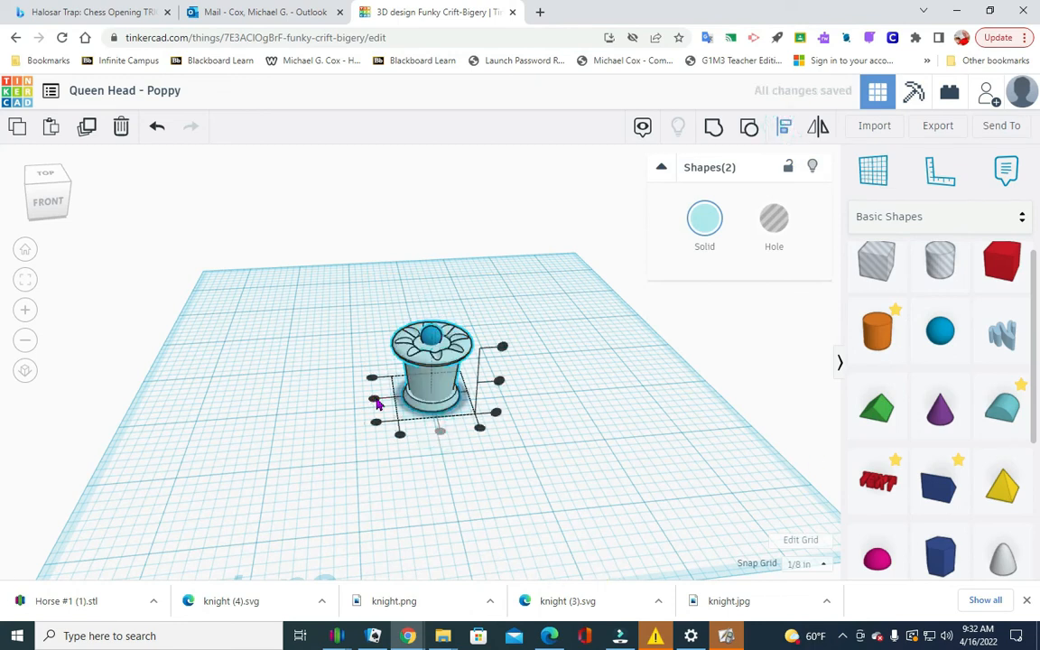
left_click(374, 398)
left_click(586, 398)
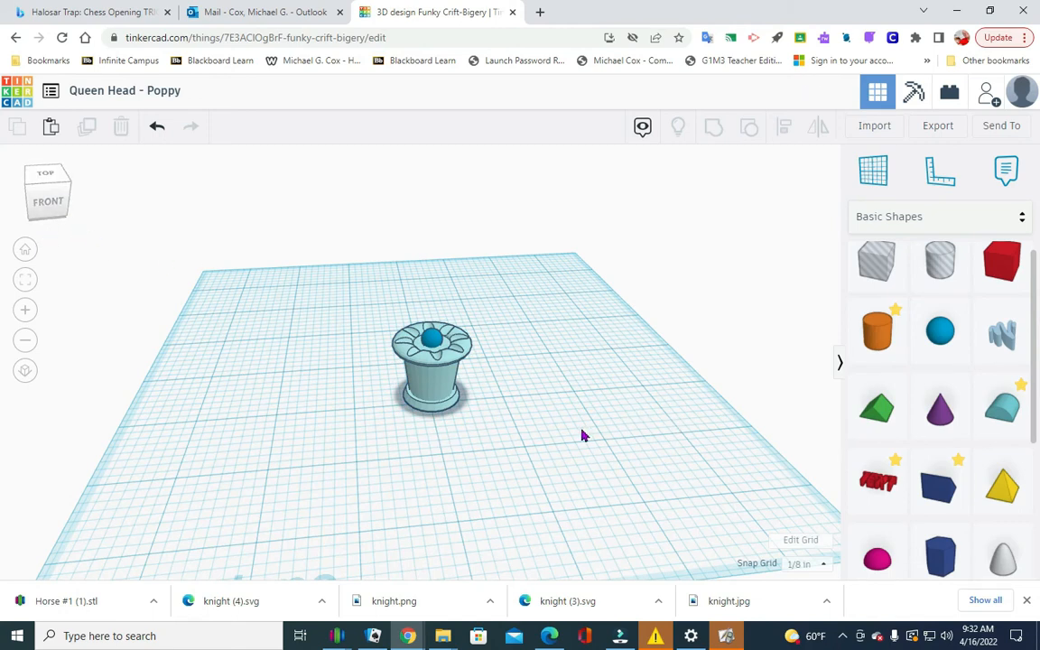
Group the centred sphere and the queen head into one solid shape.
left_click_drag(372, 443, 490, 279)
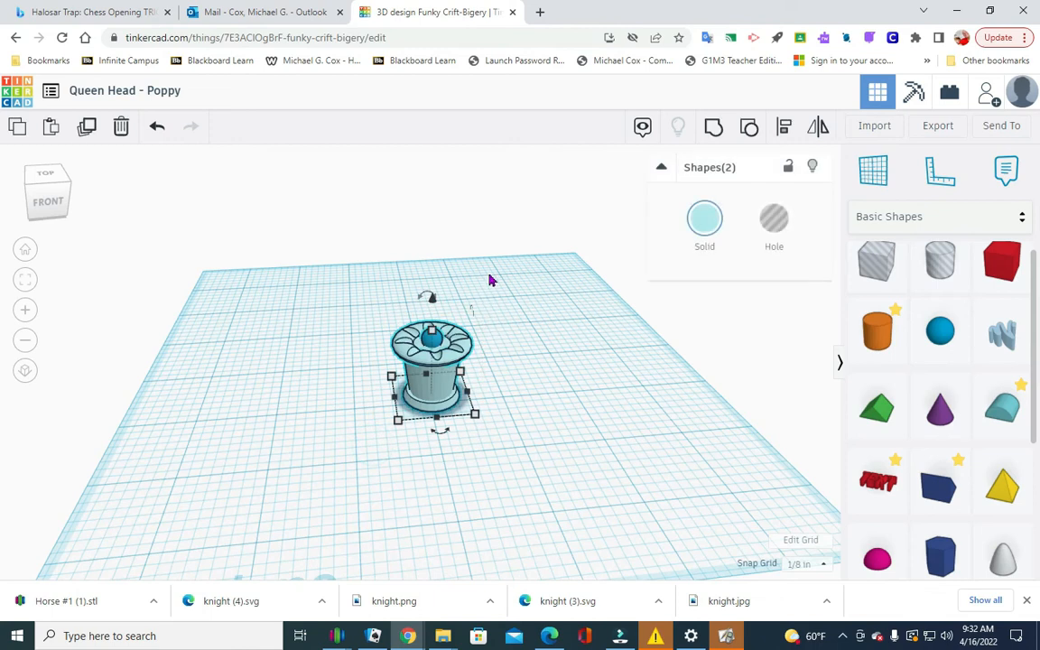
left_click(715, 128)
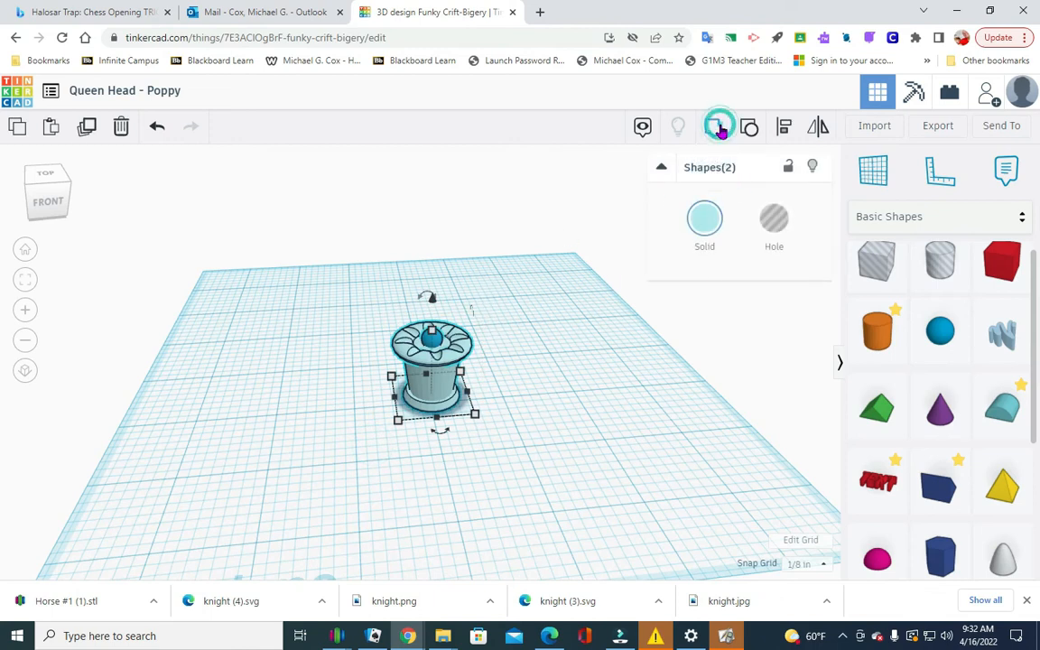
left_click(578, 445)
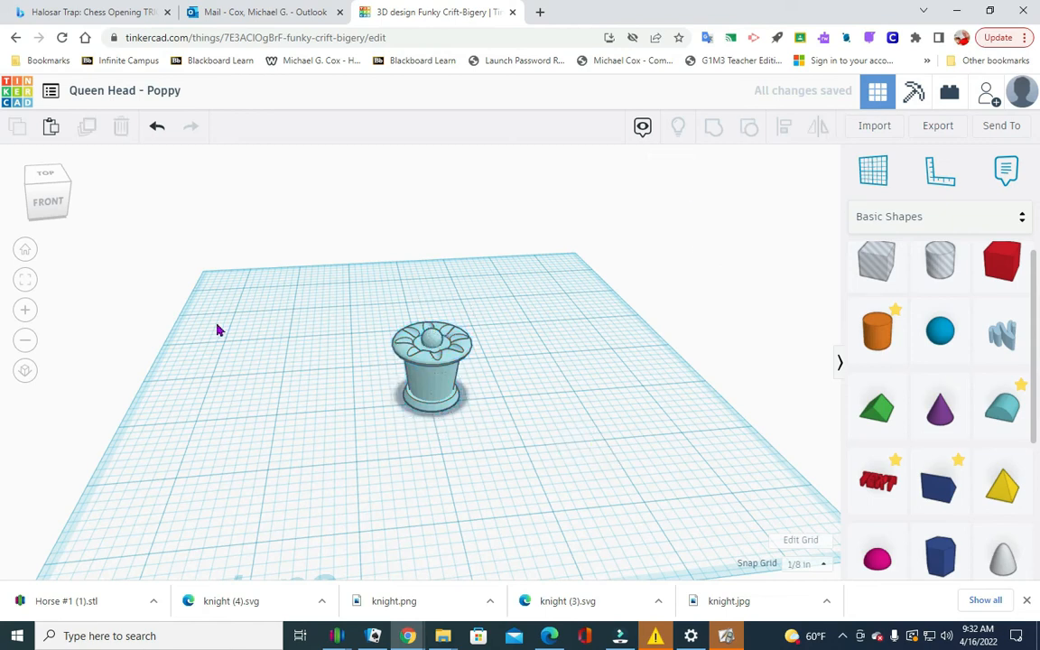
Copy the finished queen head and return to the design dashboard.
mouse_move(47, 207)
left_mouse_down()
mouse_move(44, 198)
mouse_move(18, 218)
mouse_move(43, 208)
left_mouse_up()
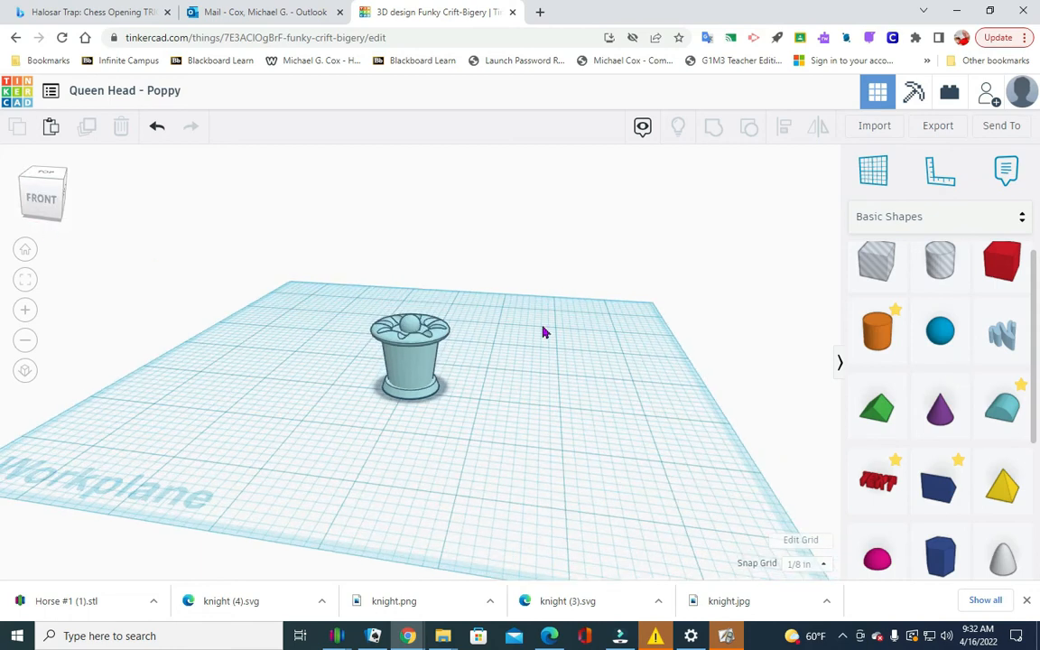
left_click(412, 370)
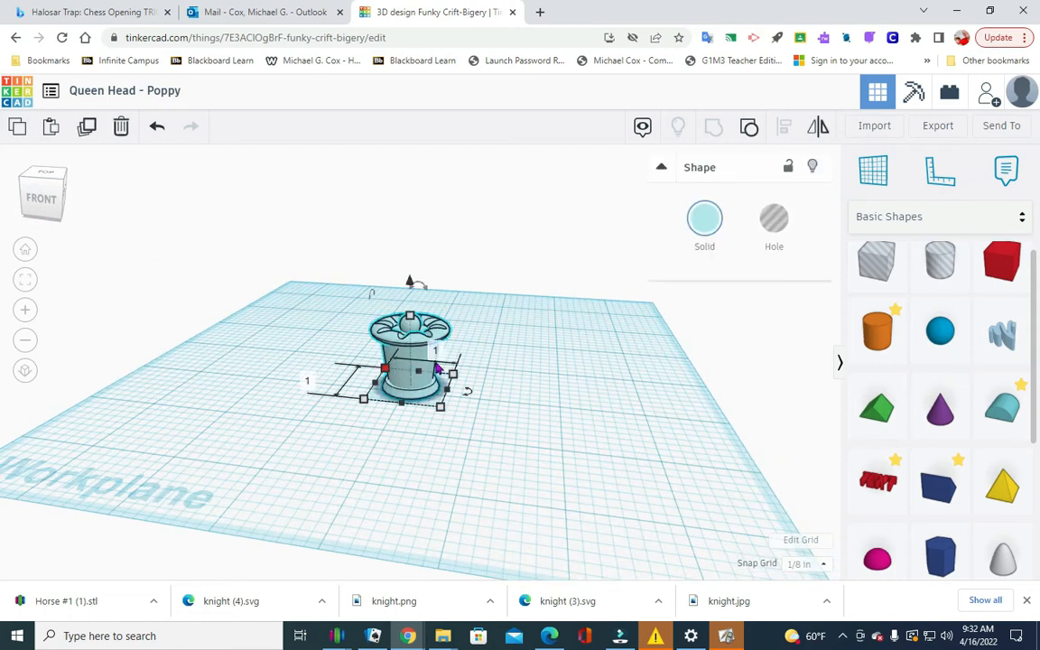
left_click(18, 125)
left_click(204, 238)
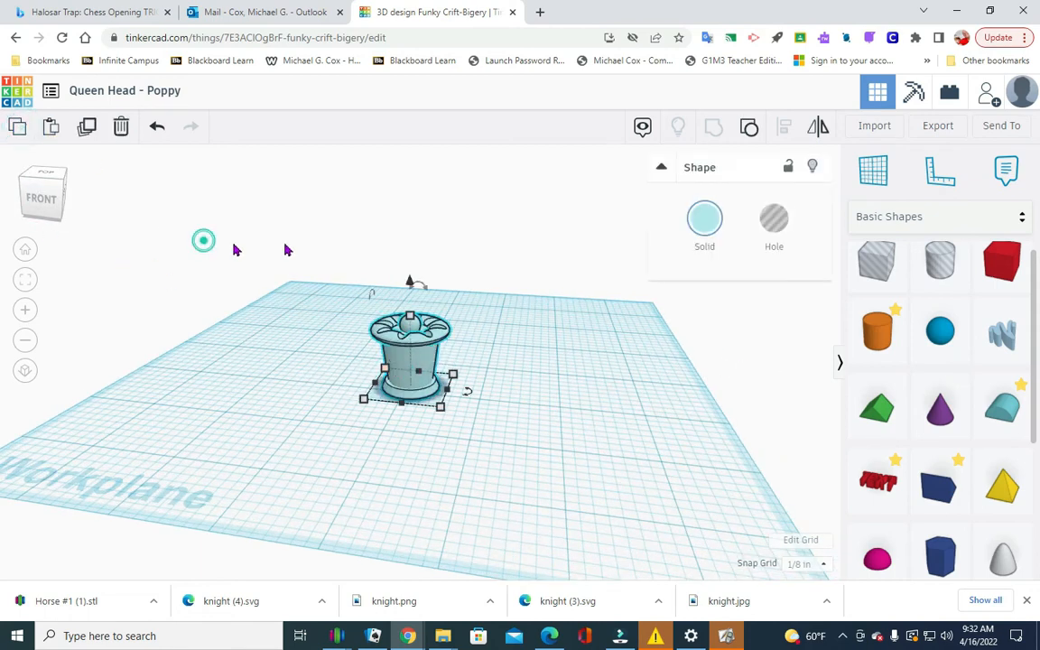
left_click(15, 92)
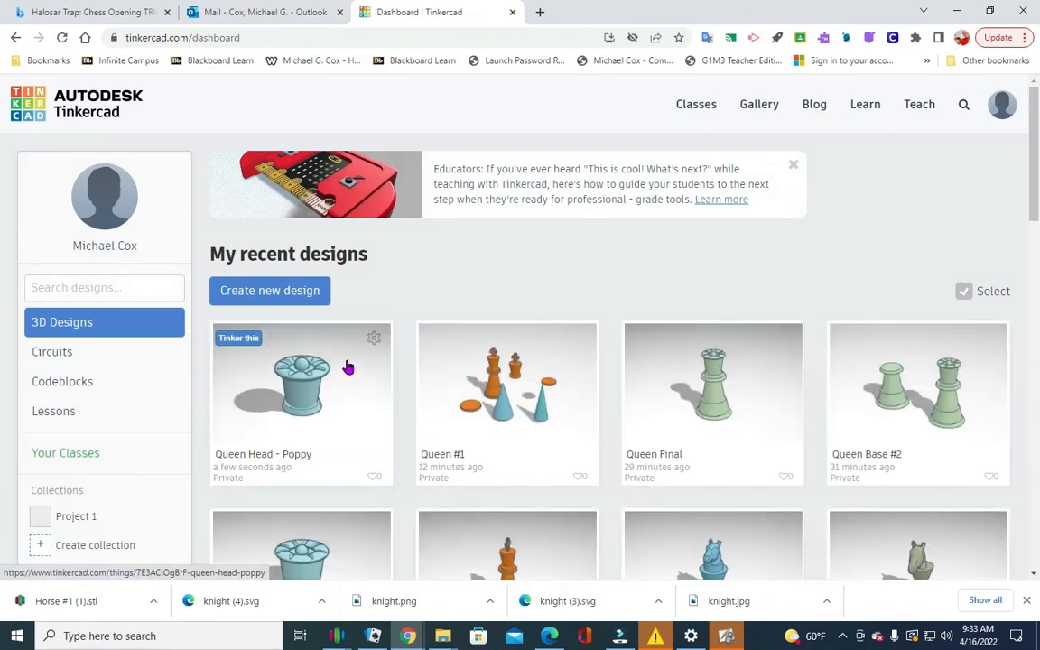
Open the Queen Base #2 design from the recent designs for editing.
scroll(722, 336, "down", 1)
scroll(632, 424, "down", 1)
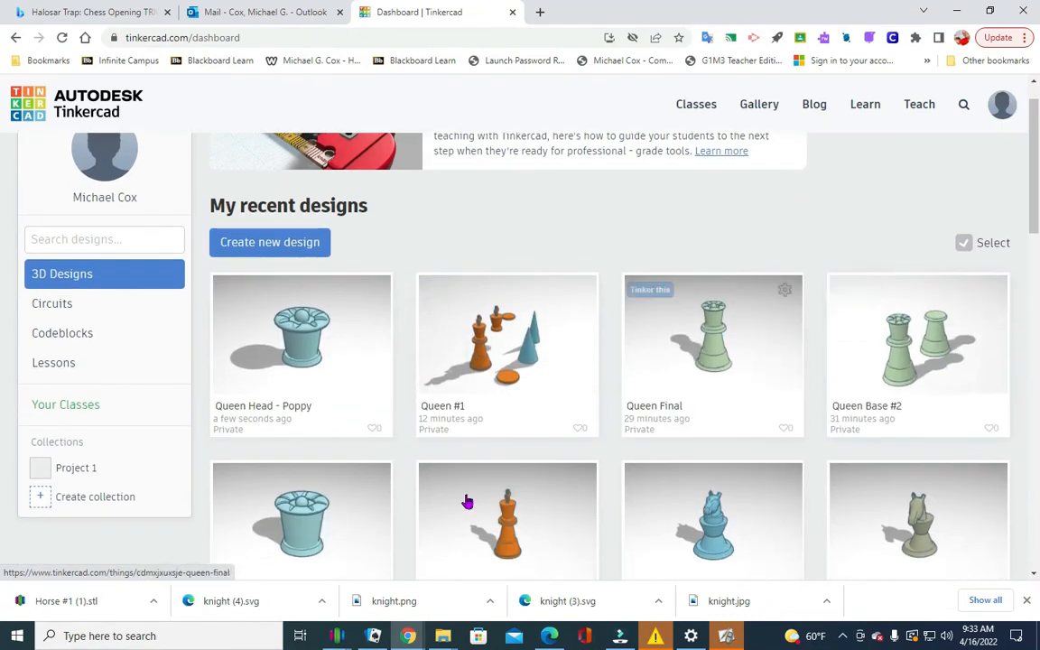
left_click(902, 380)
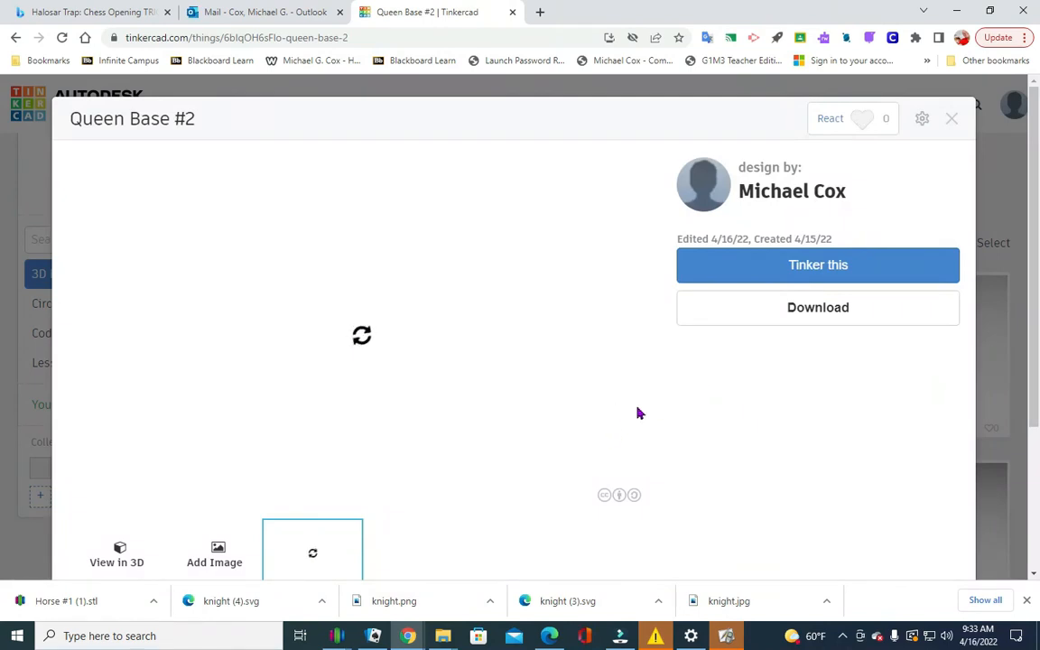
left_click(795, 266)
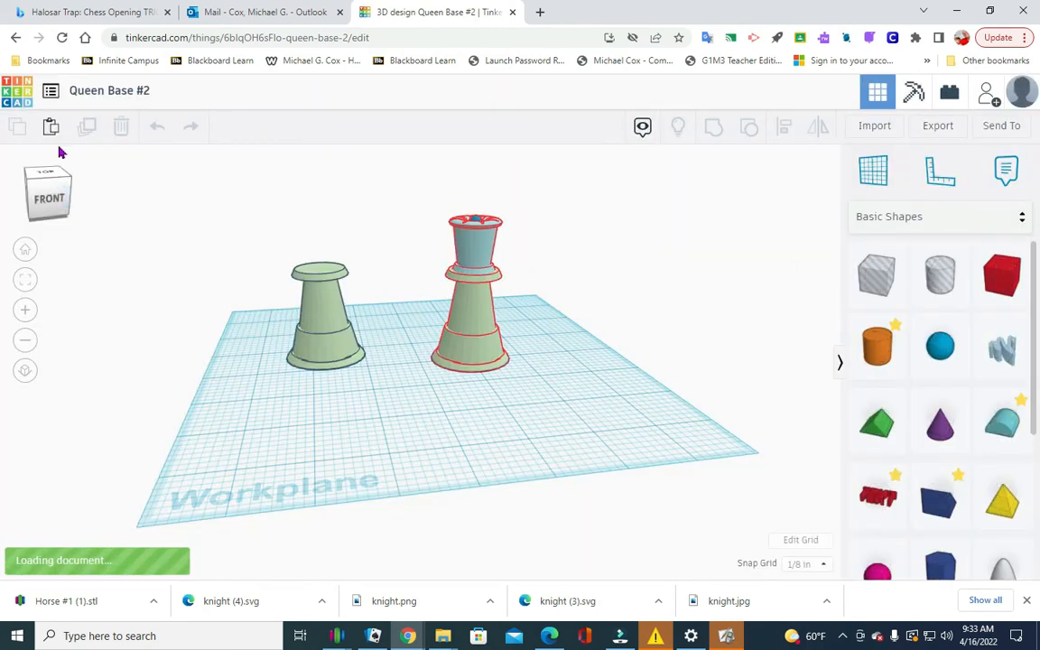
Paste the copied queen head into the design and place it just in front of the plain base.
left_click(51, 129)
left_click(557, 406)
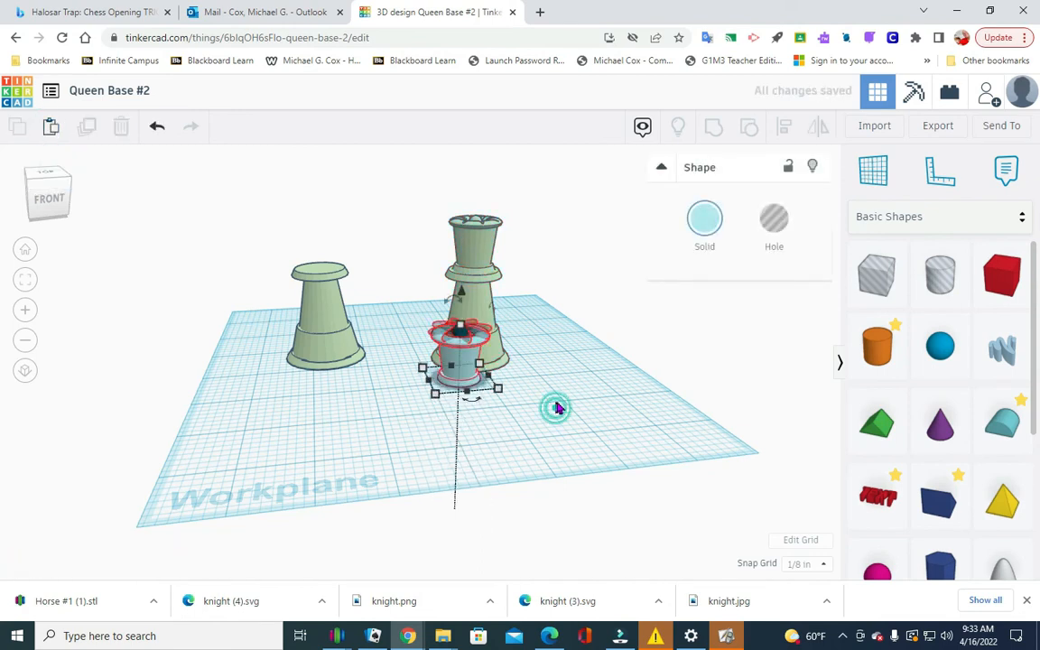
left_click_drag(460, 357, 361, 386)
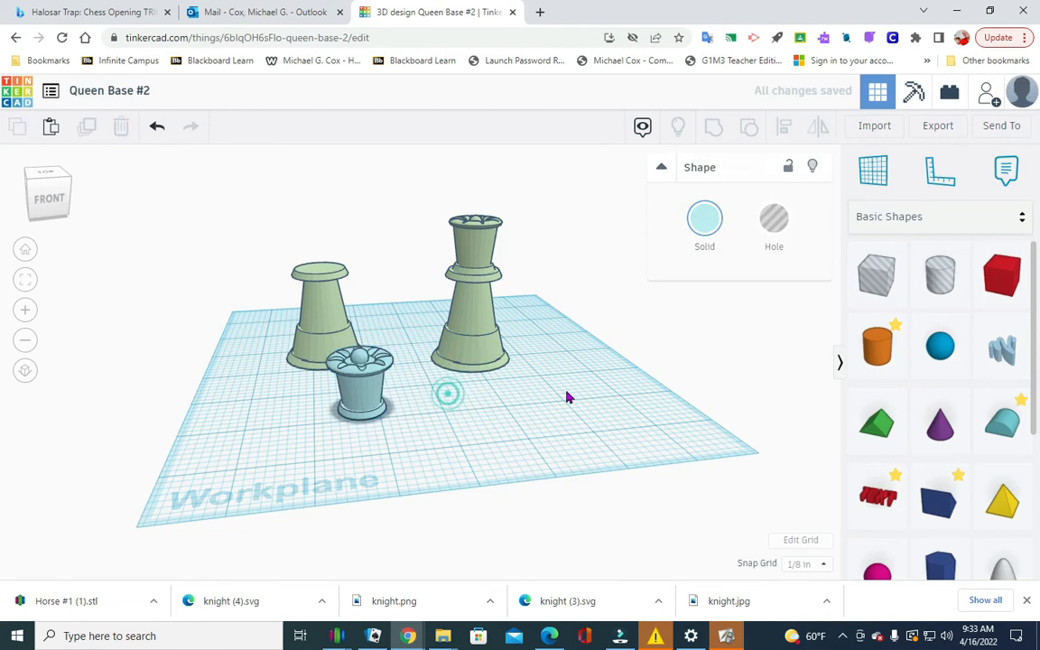
Copy and paste the plain queen base, and move the duplicate to an empty area beyond the existing queen.
left_click(320, 285)
left_click(17, 125)
left_click(51, 127)
left_click(502, 423)
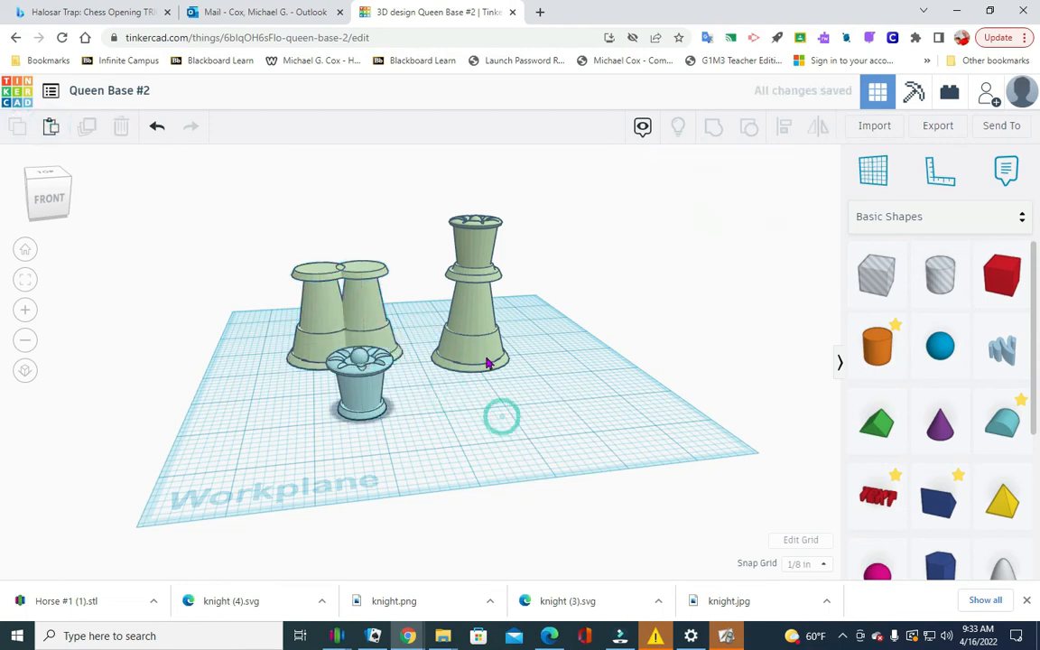
left_click_drag(399, 302, 599, 343)
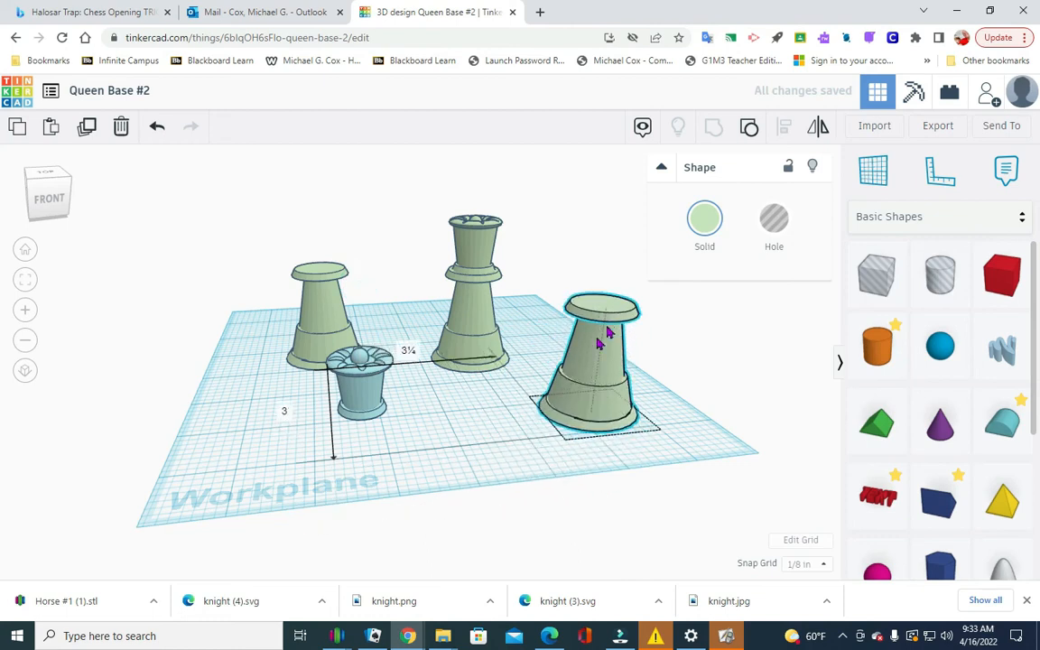
left_click(395, 443)
Check the original plain base's height and raise the queen head to 1.725 in above the workplane.
left_click(320, 274)
mouse_move(321, 271)
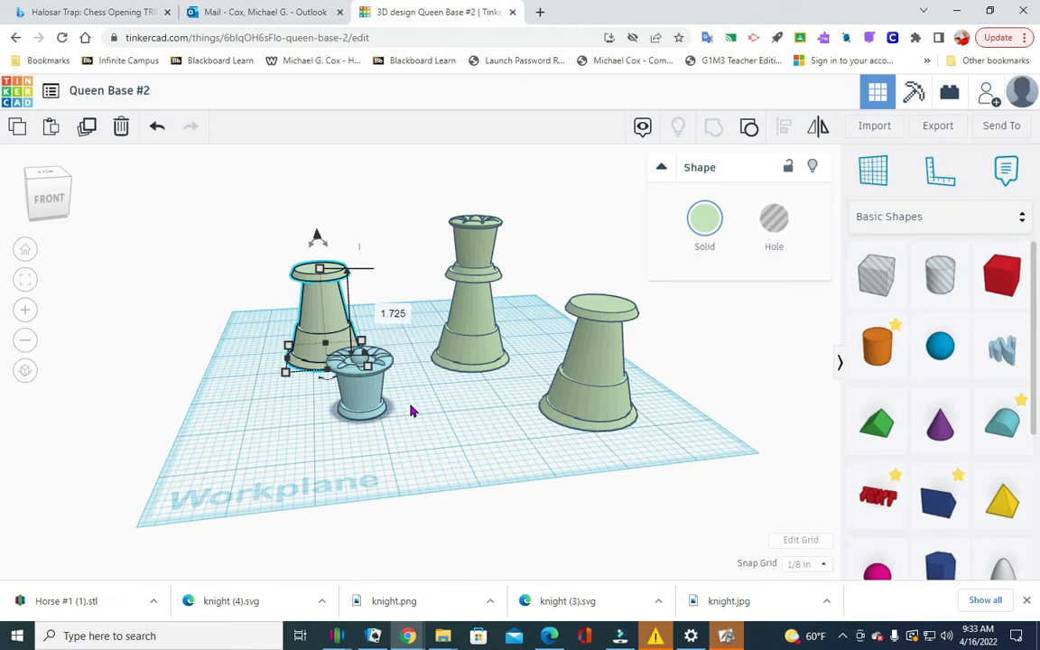
left_click(412, 388)
left_click(363, 381)
left_click_drag(360, 318, 357, 307)
left_click(477, 413)
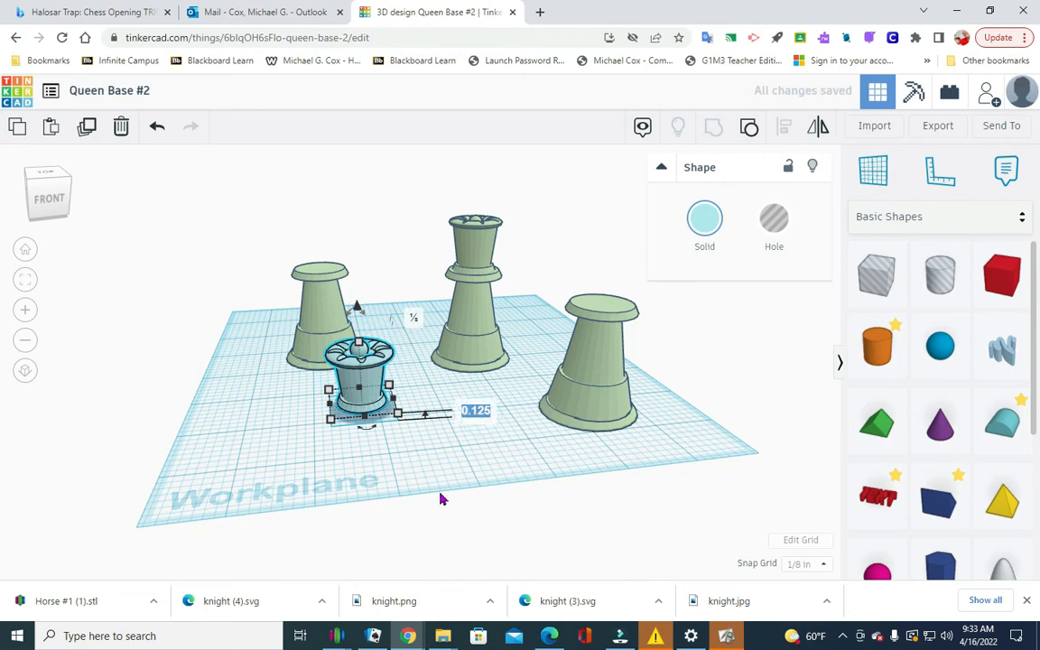
type("1.725")
key("Return")
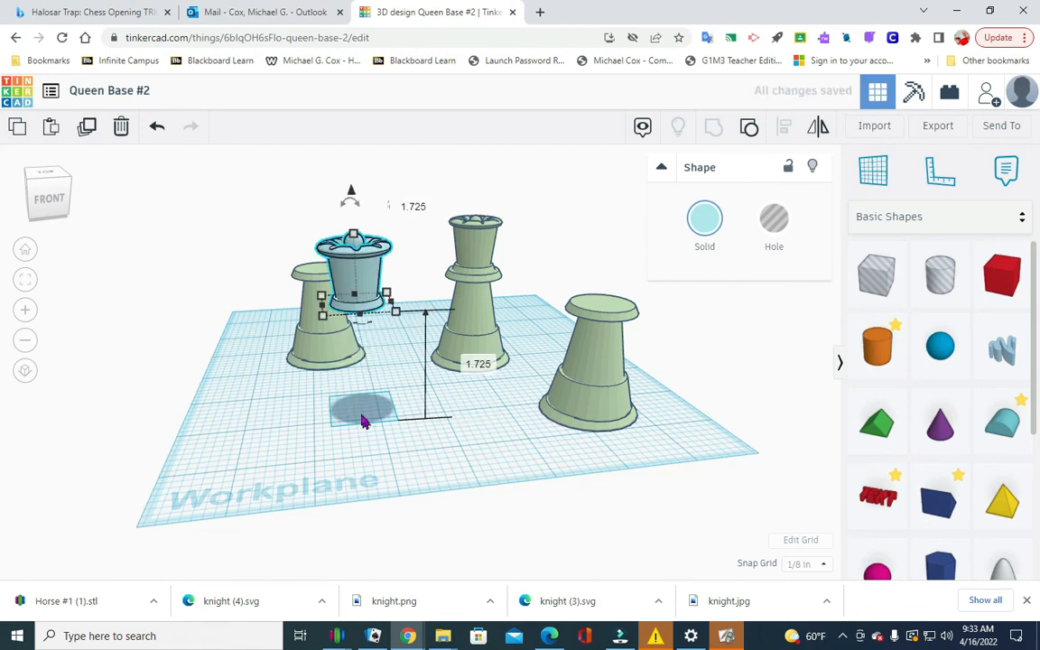
left_click(404, 421)
Move the raised queen head over the original plain base and centre-align the two both widthwise and lengthwise.
left_click(59, 208)
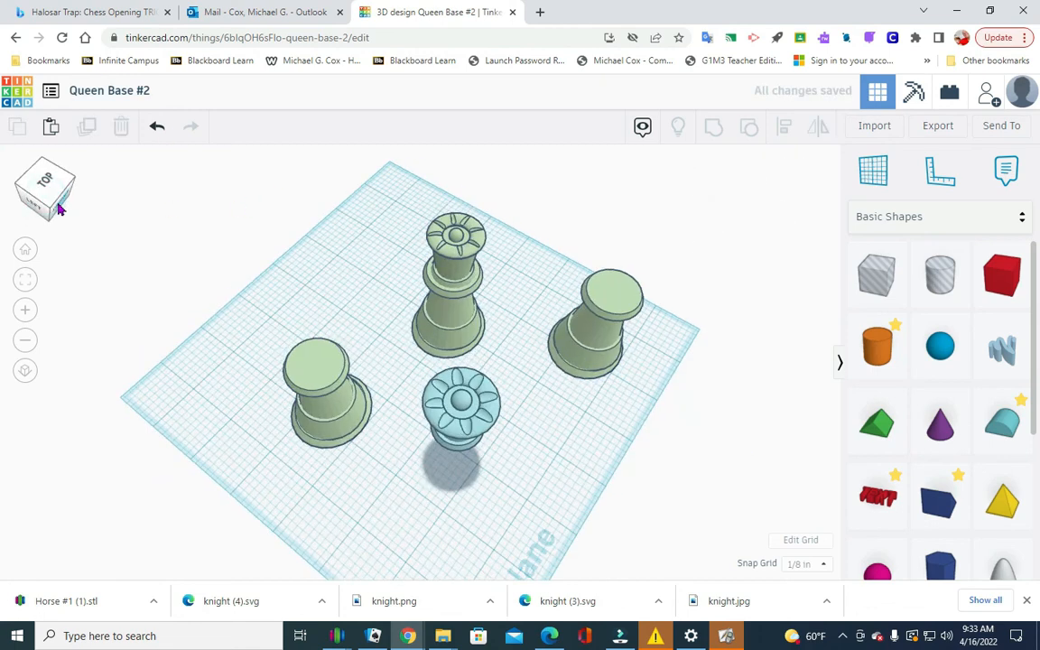
left_click_drag(469, 404, 323, 353)
left_click_drag(297, 481, 342, 294)
left_click(782, 129)
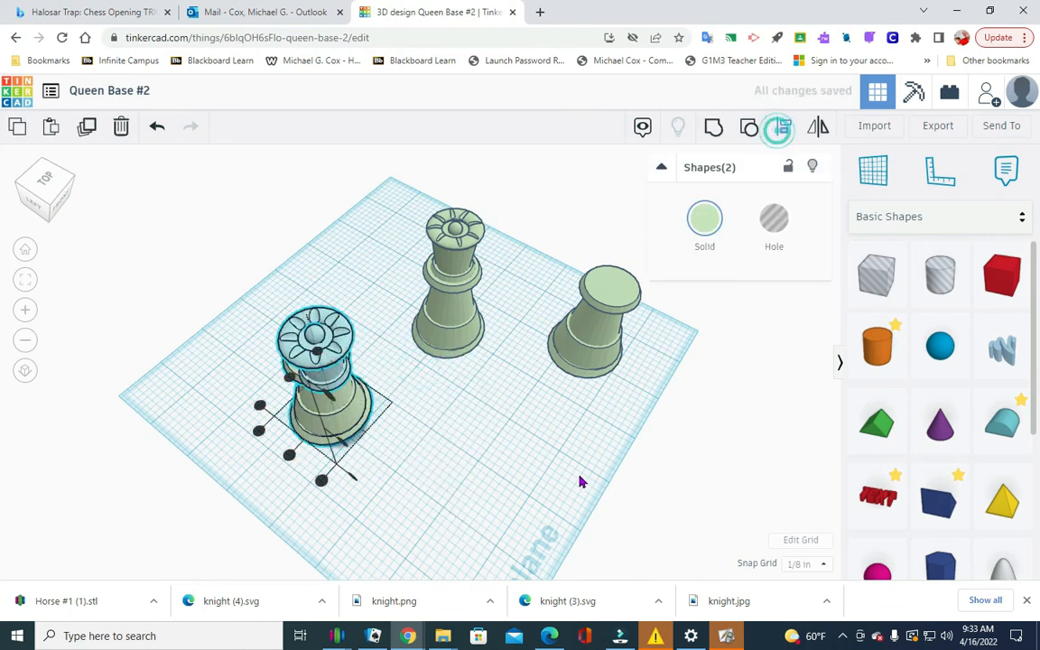
left_click(290, 455)
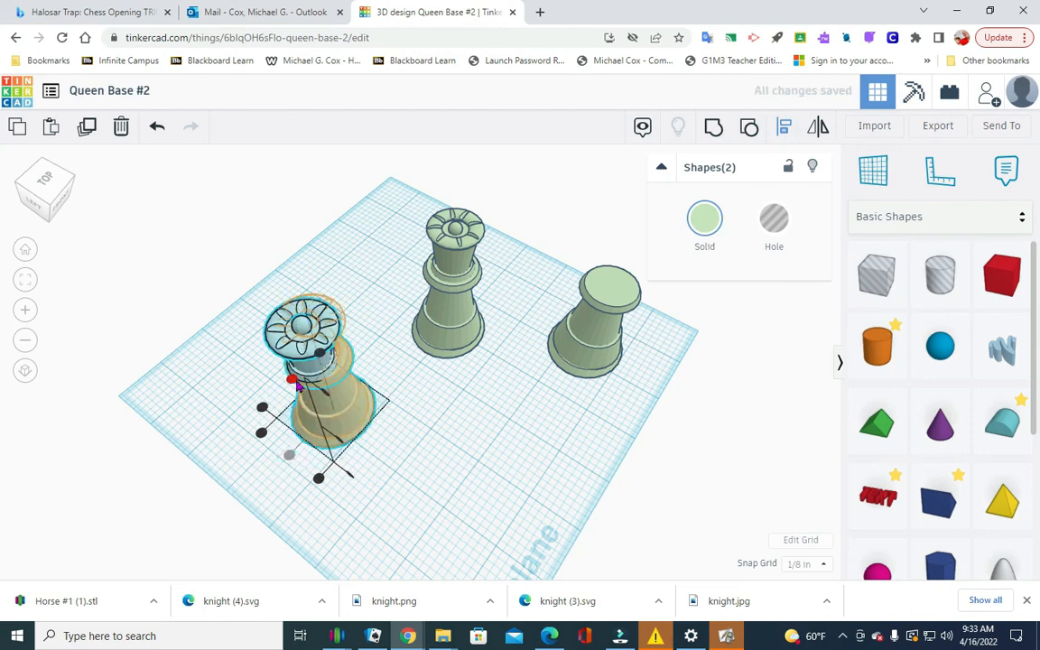
Group the aligned queen head and base into one solid piece and inspect it from several angles.
left_click(713, 127)
left_click(124, 445)
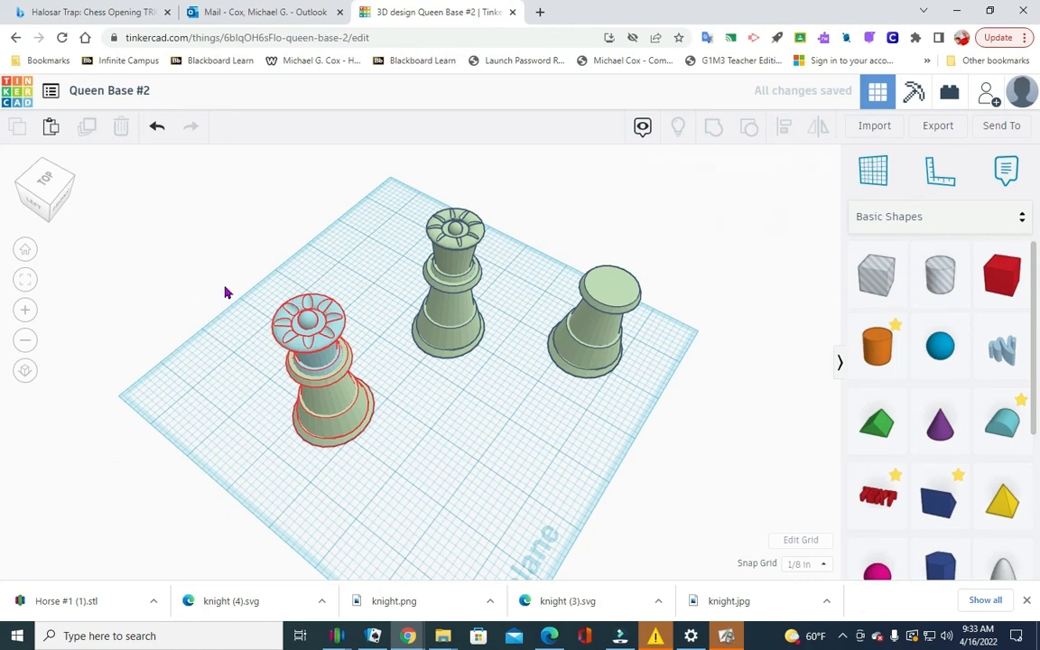
mouse_move(43, 185)
left_mouse_down()
mouse_move(43, 171)
mouse_move(41, 180)
left_mouse_up()
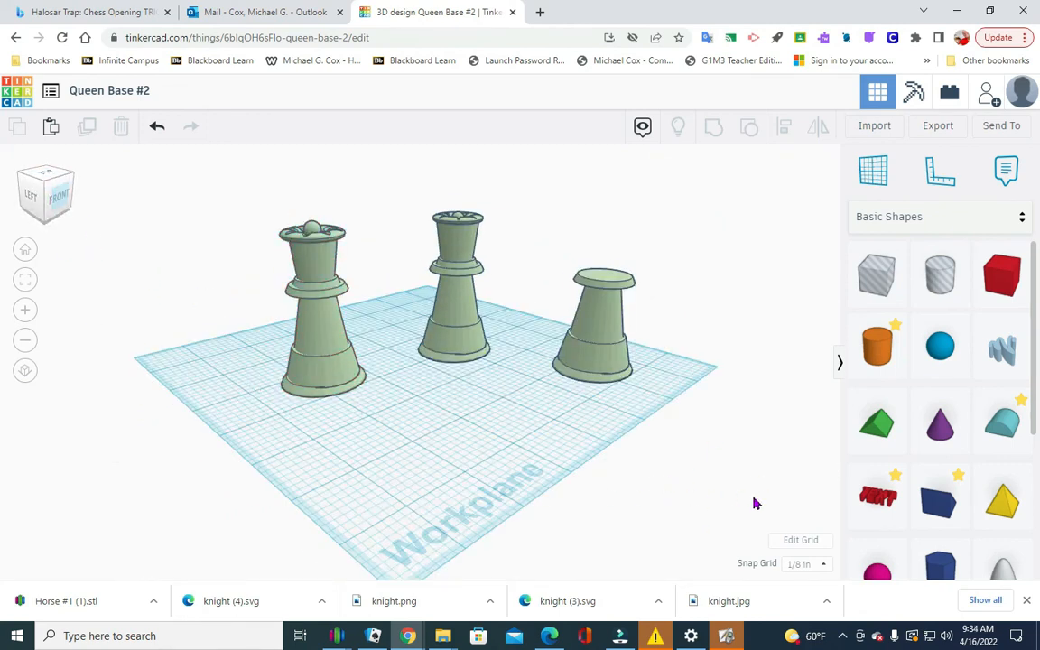
left_click(62, 201)
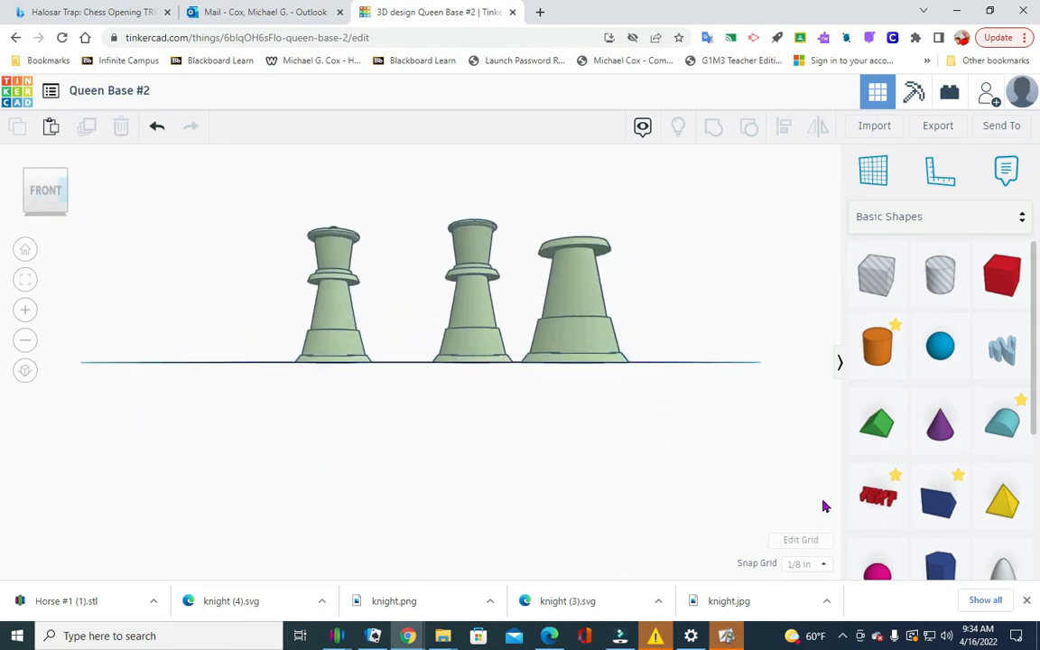
left_click(56, 217)
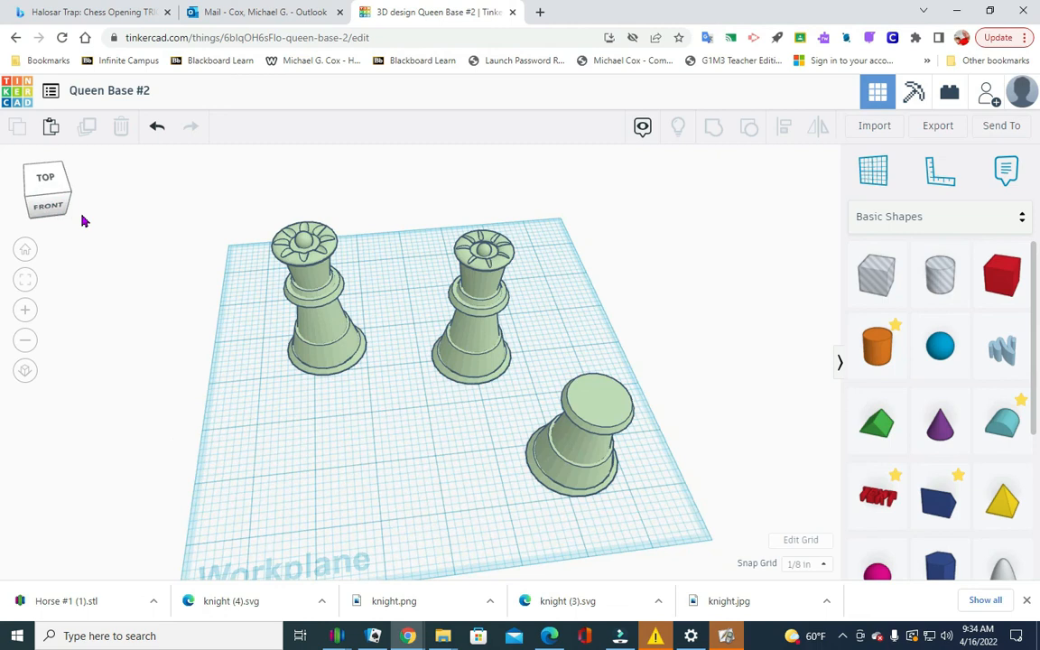